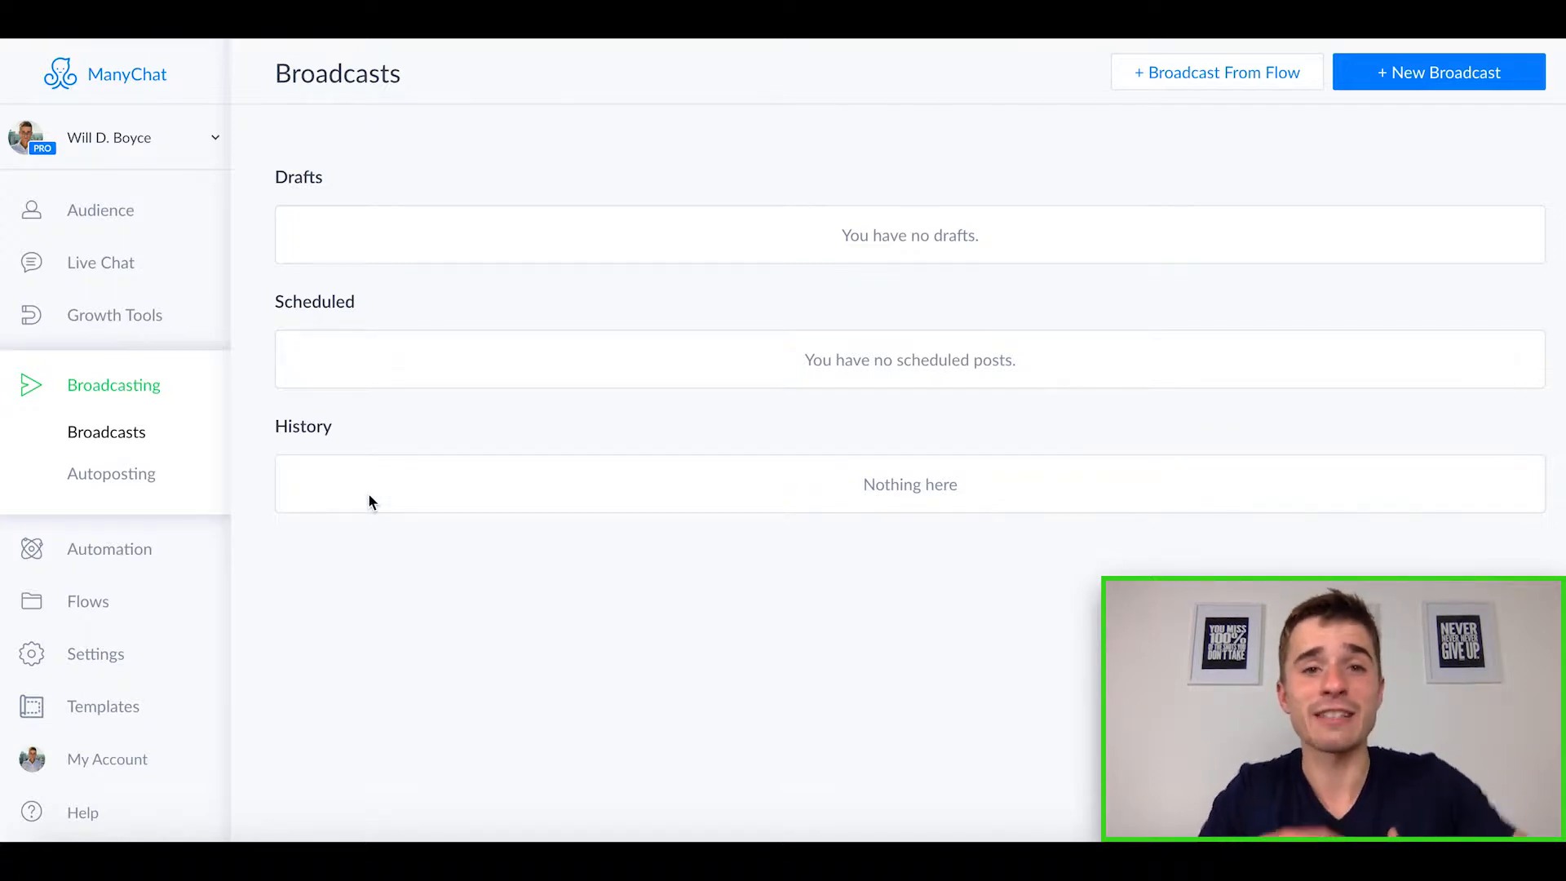
Step: Create a new growth tool using the embeddable Button widget type
left_click(119, 322)
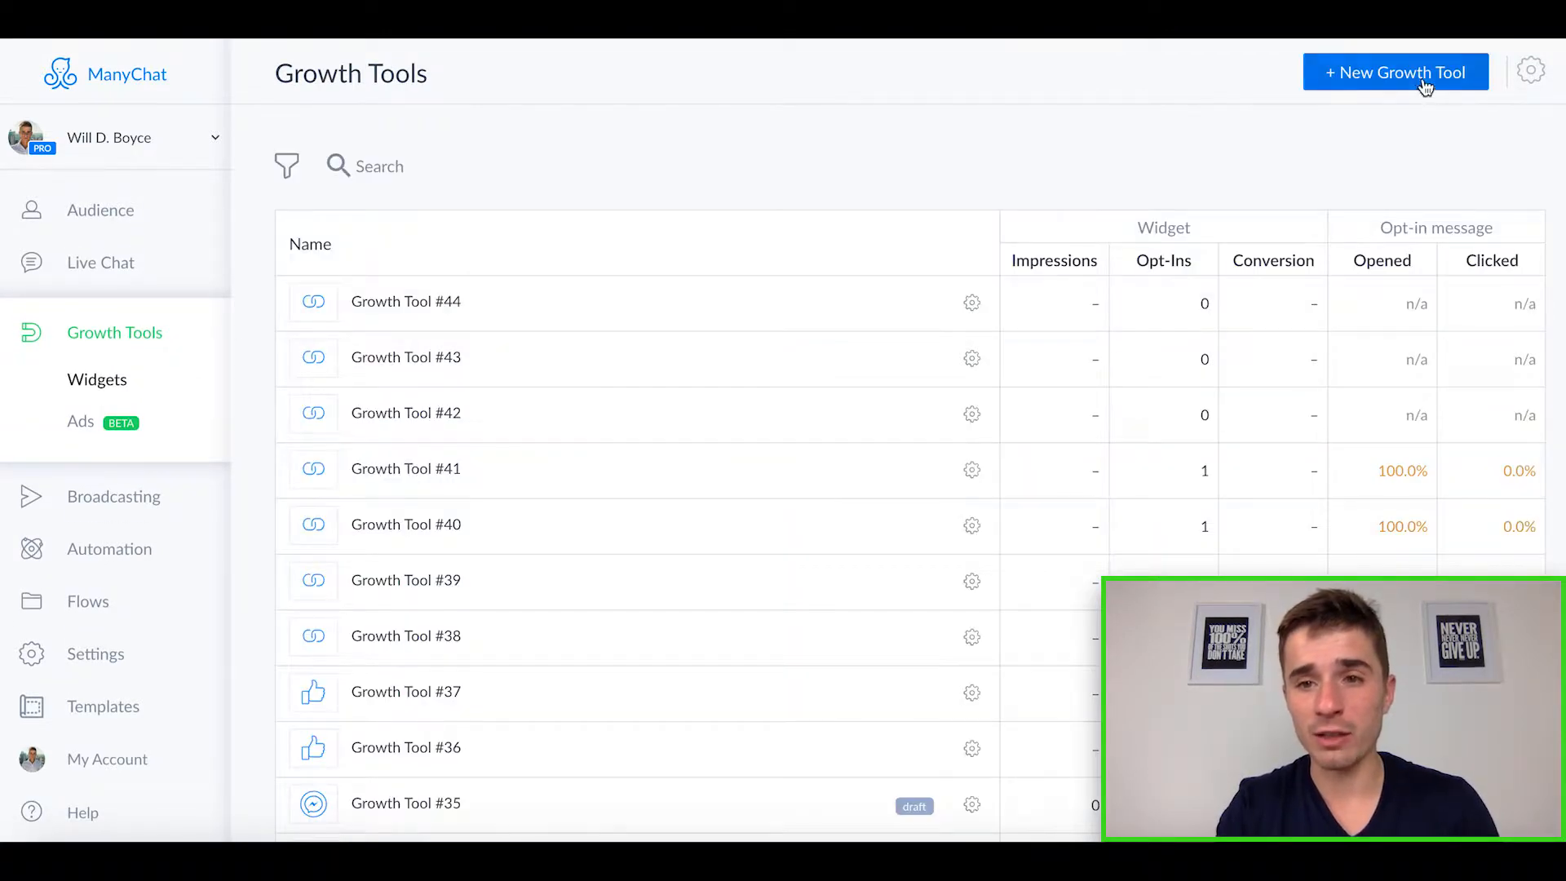
left_click(1423, 81)
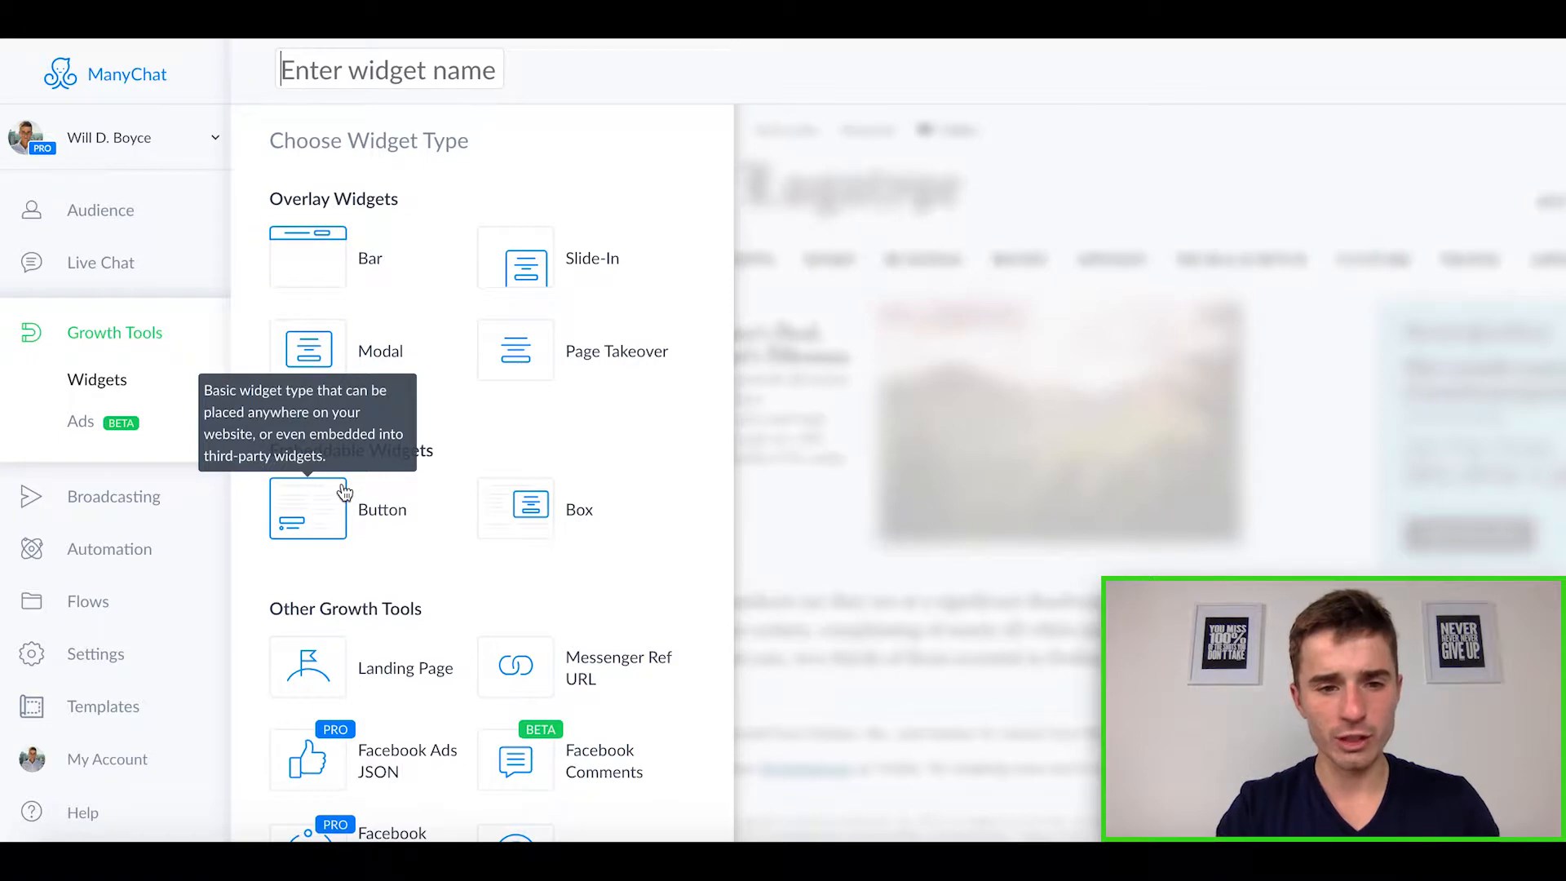
scroll(344, 491, "down", 1)
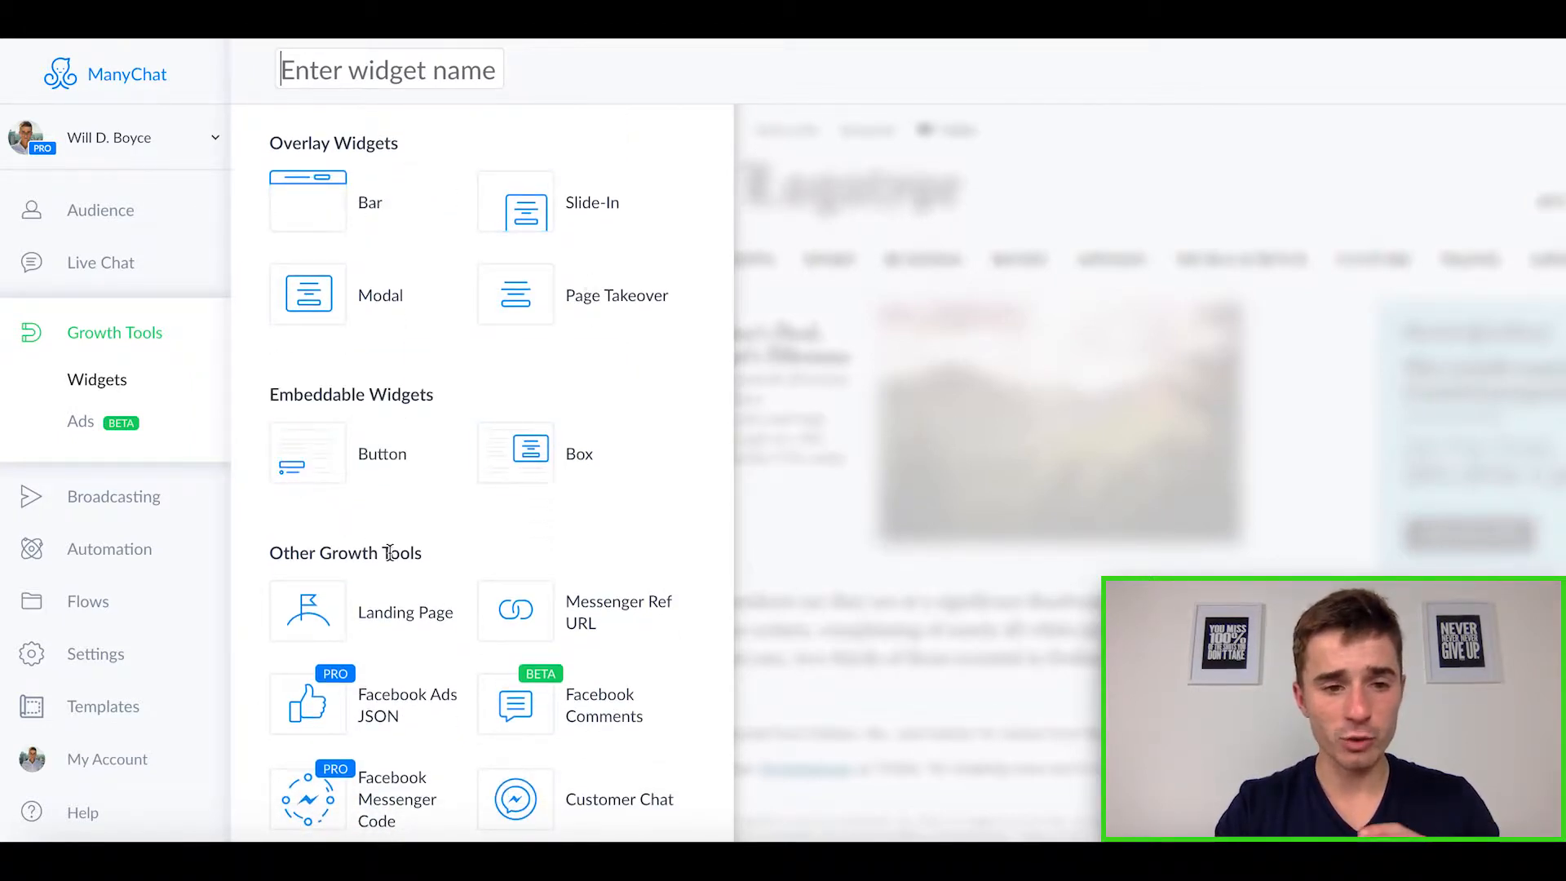
scroll(390, 552, "down", 1)
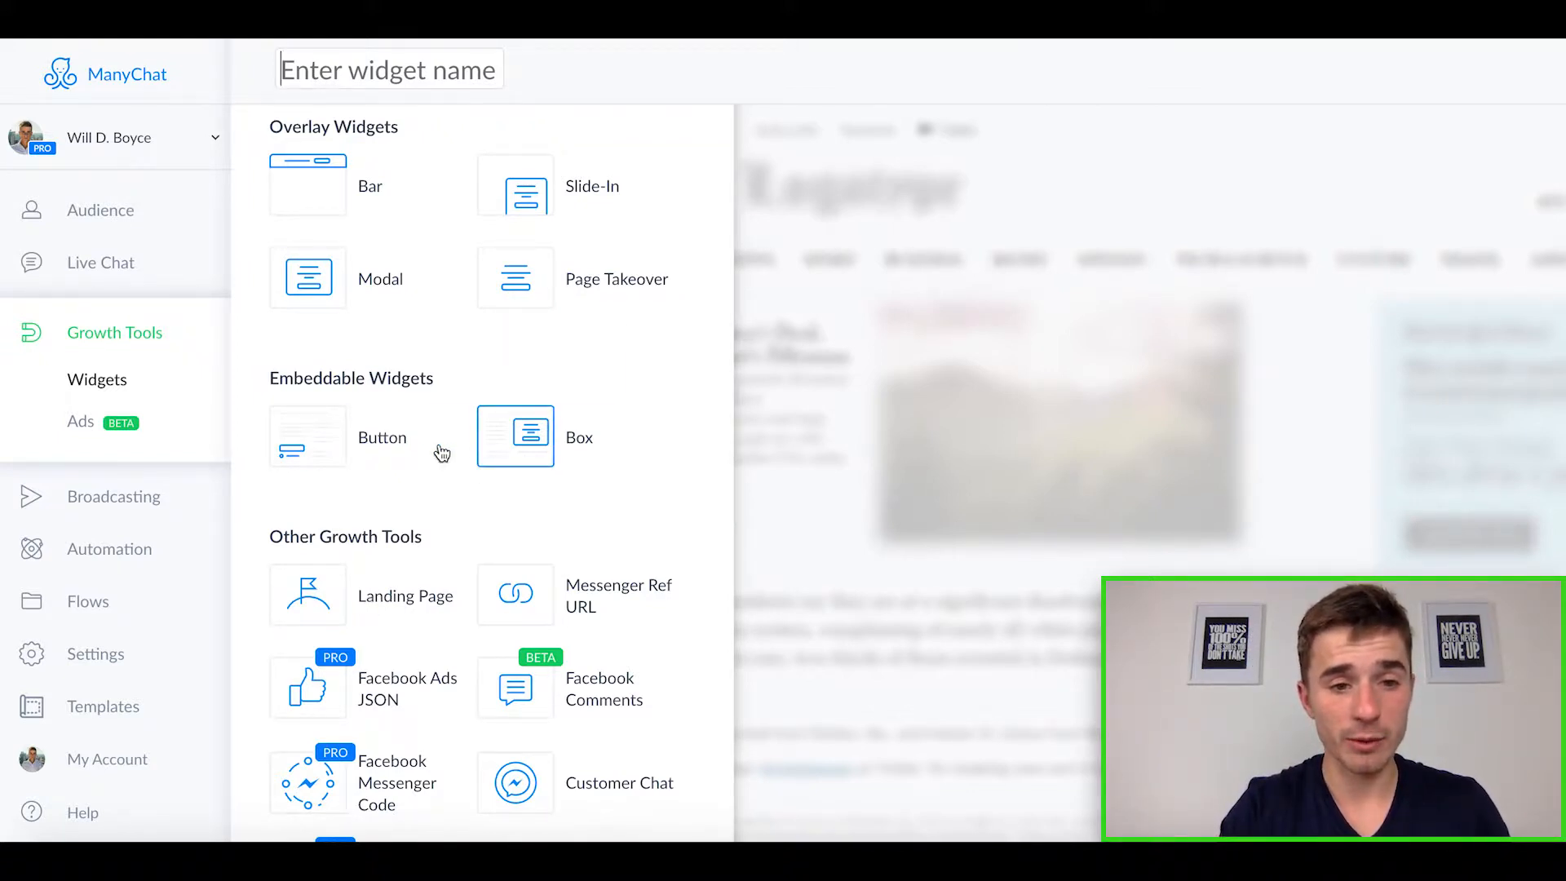
left_click(329, 446)
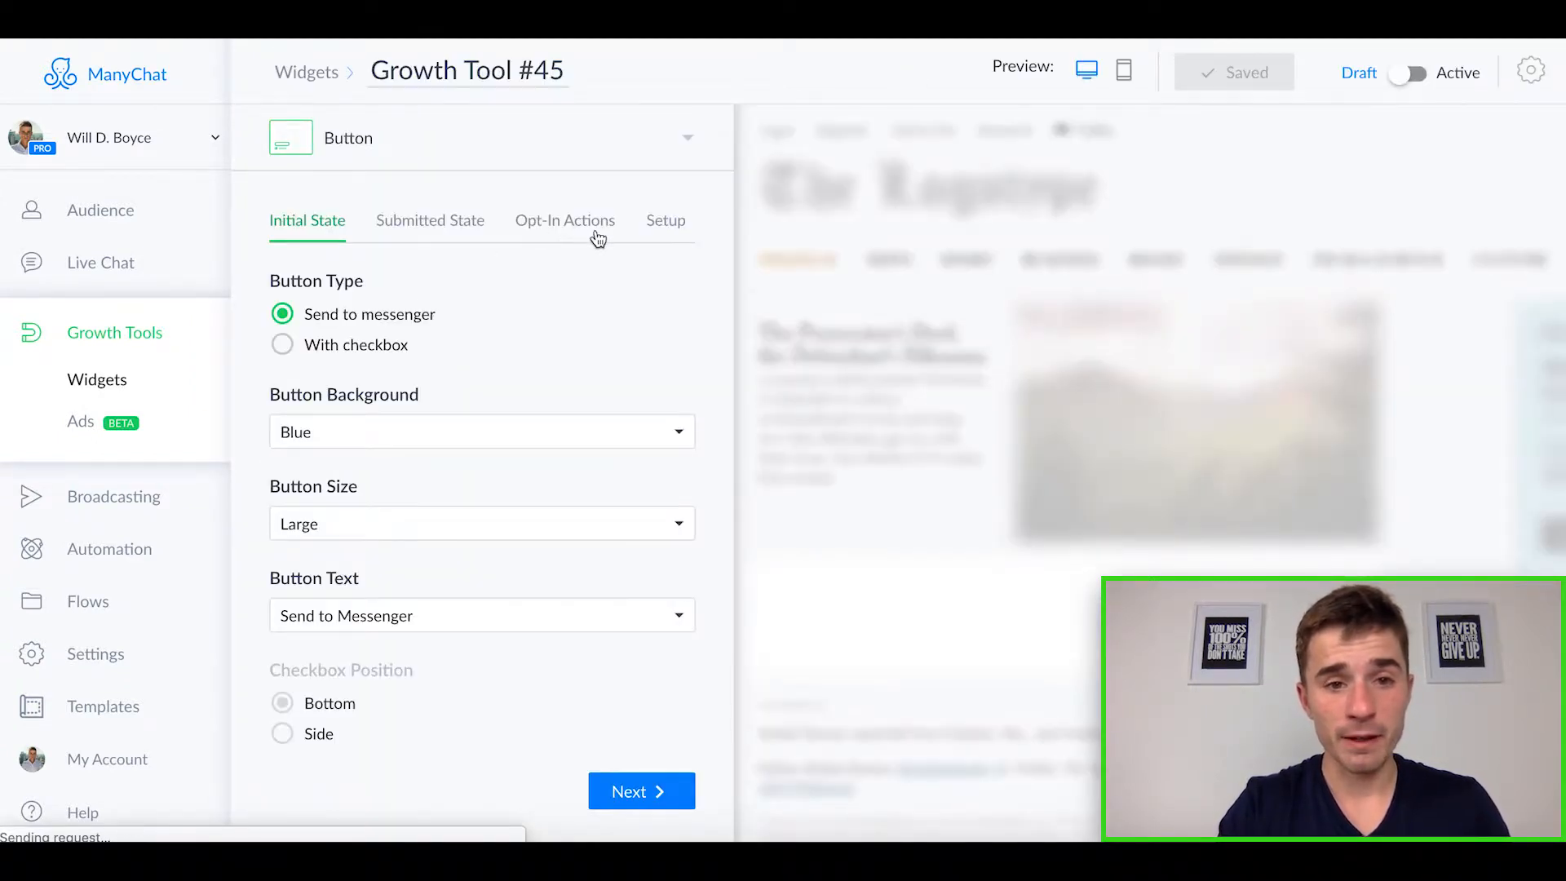
Step: Review the Button widget's setup, including the website authorization for the JavaScript snippet and the widget embed code
left_click(667, 228)
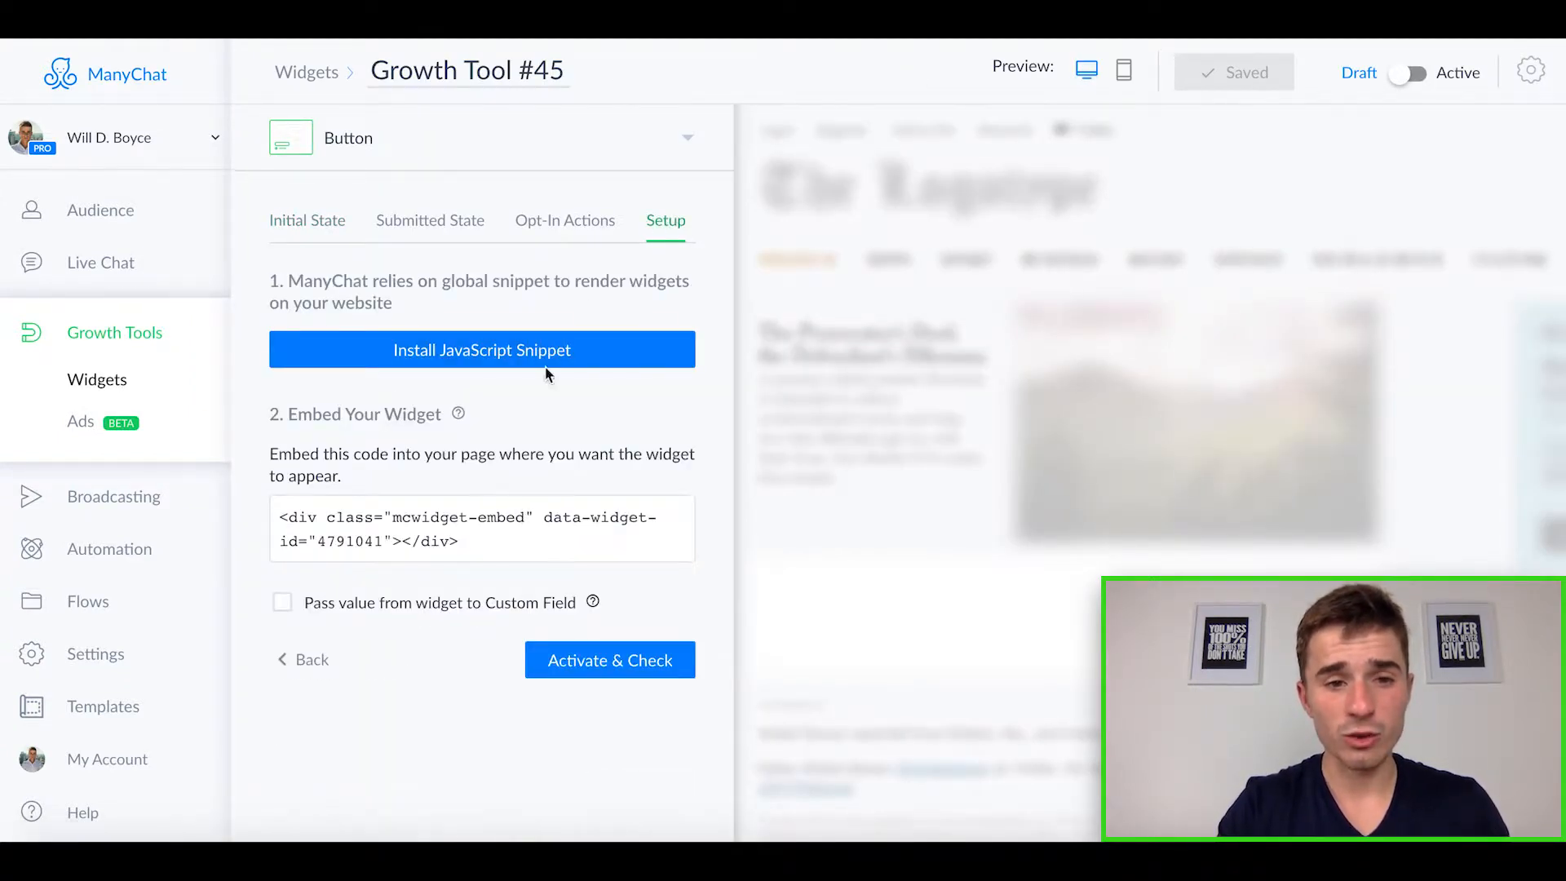
left_click(518, 367)
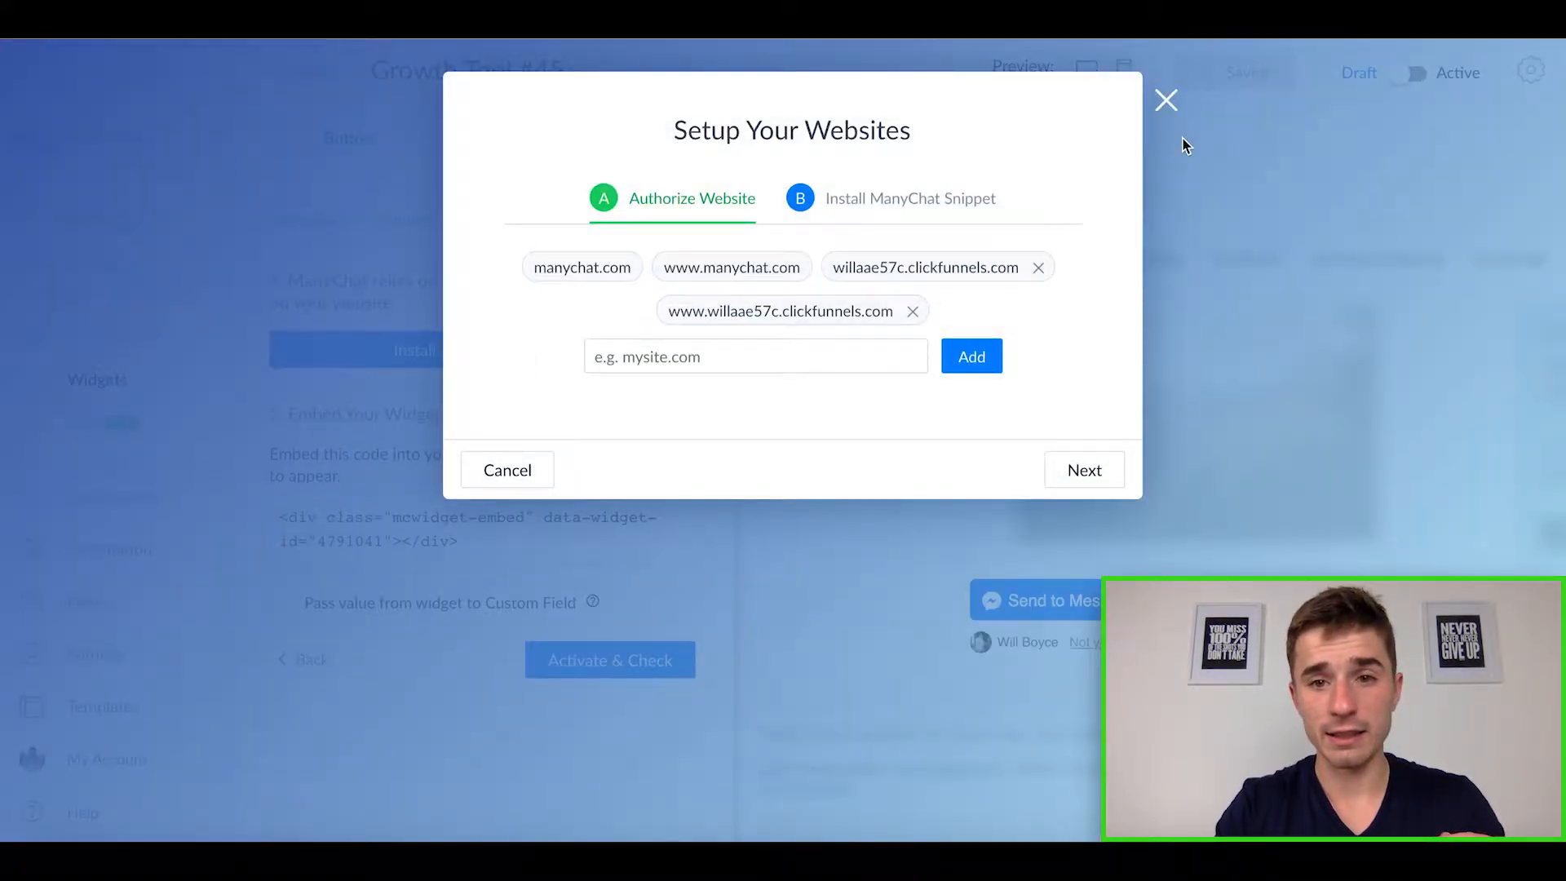
left_click(1167, 100)
left_click_drag(469, 517, 472, 528)
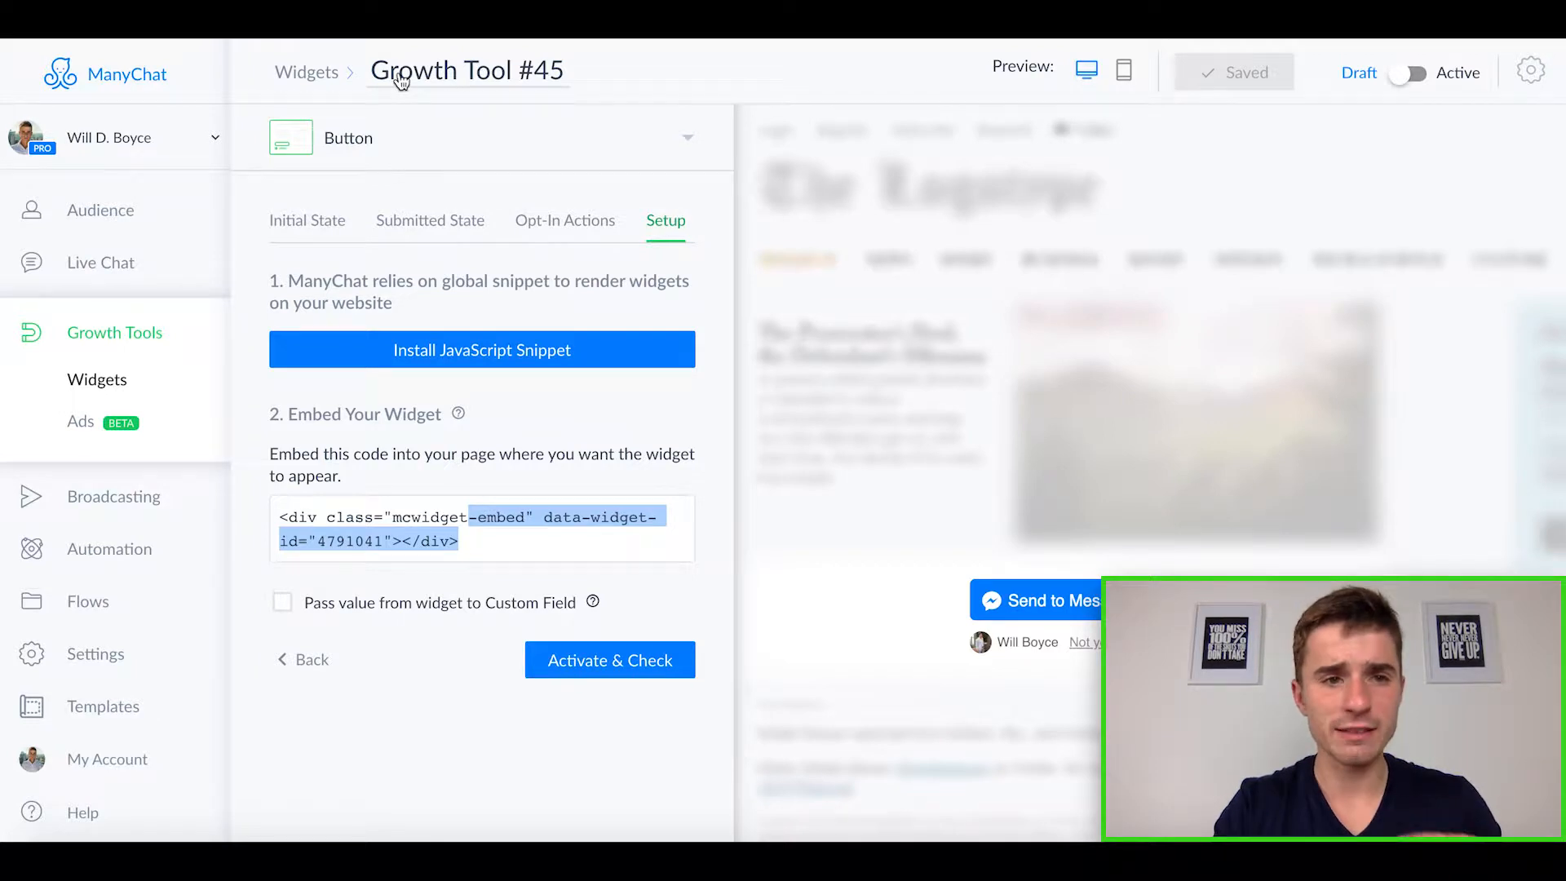
Step: Return to the growth tools list and create another growth tool of the Messenger Ref URL type
left_click(322, 76)
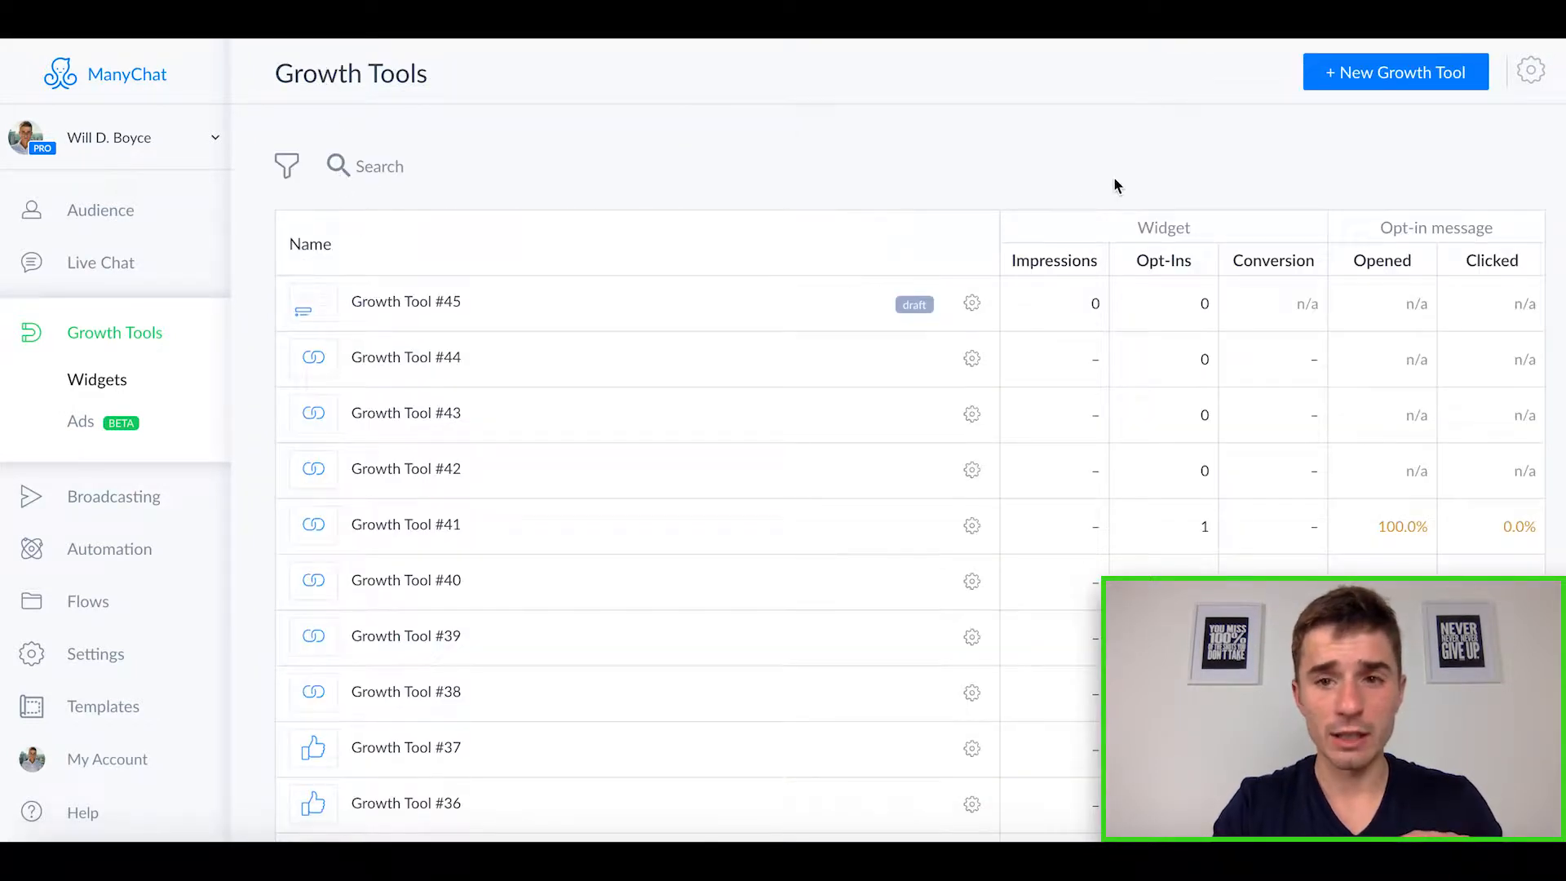
left_click(1423, 77)
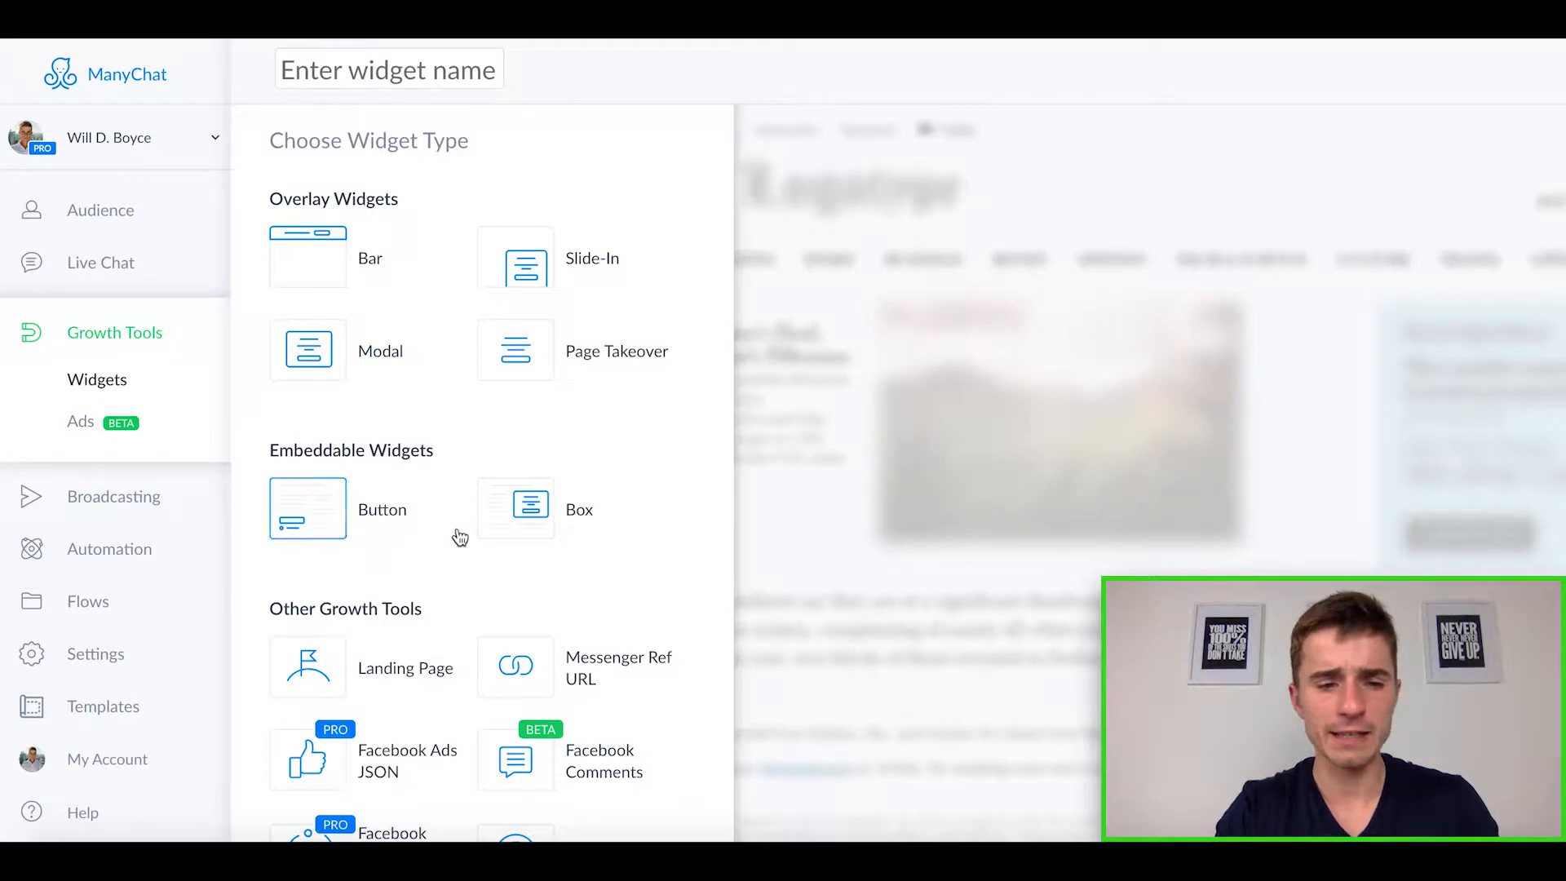
scroll(464, 532, "down", 1)
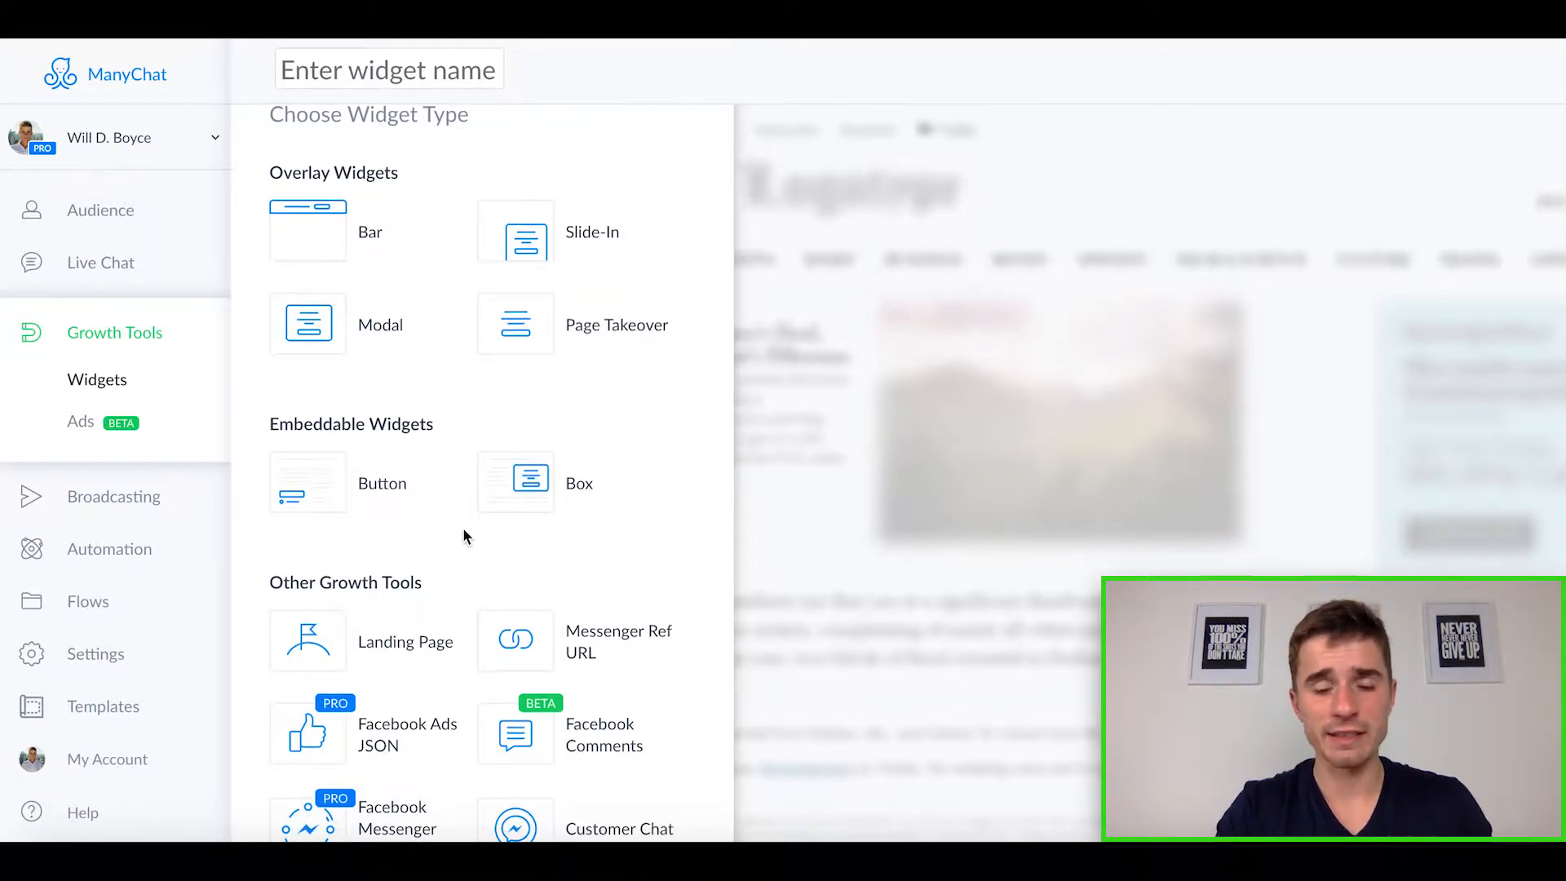
scroll(464, 530, "down", 1)
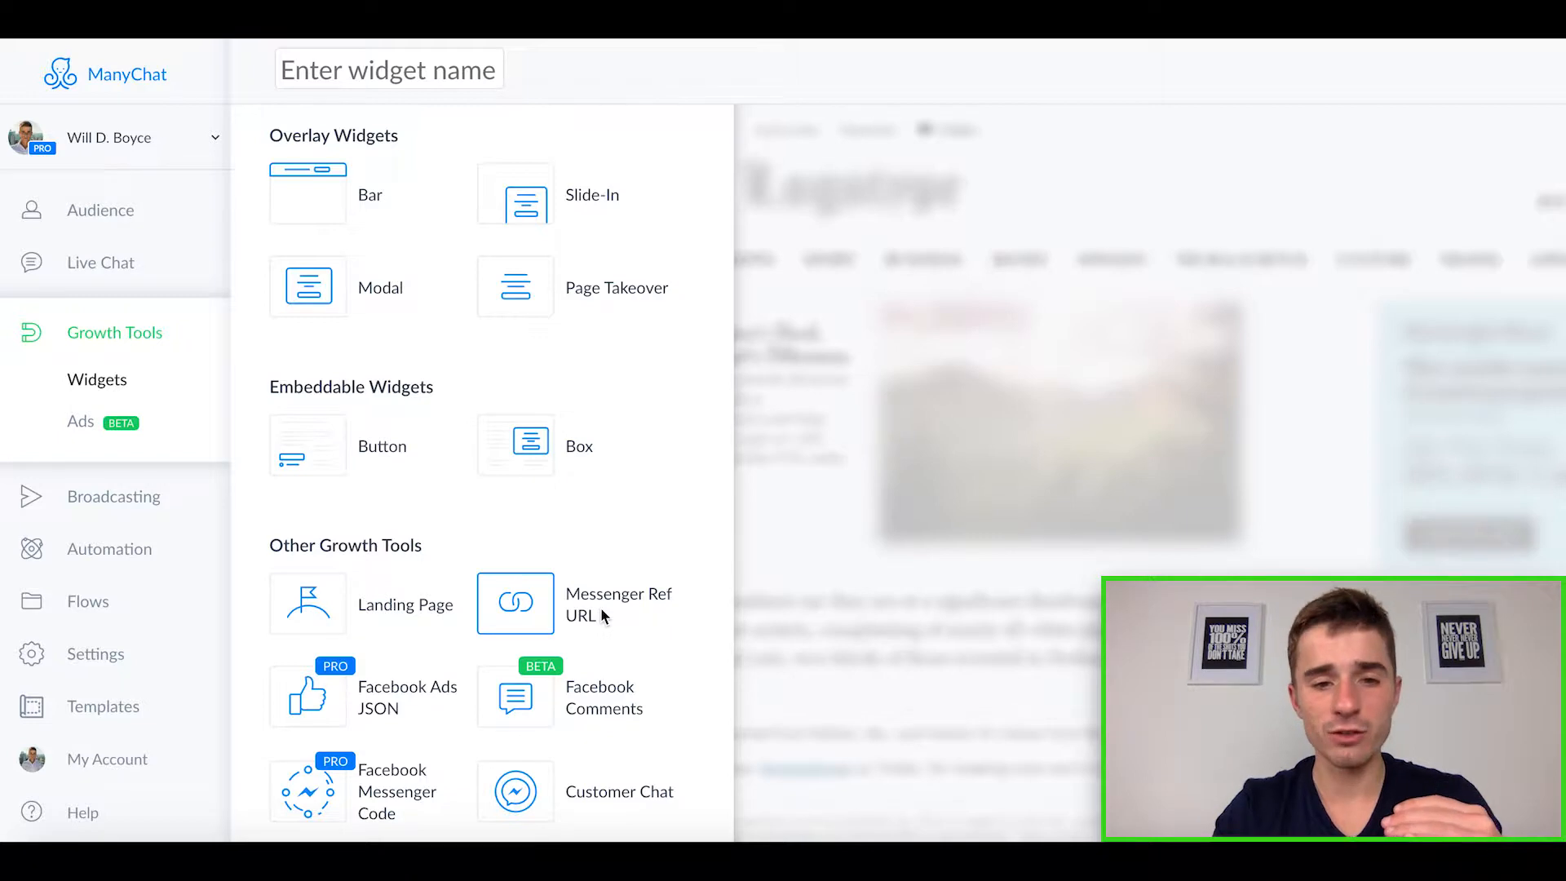
left_click(602, 615)
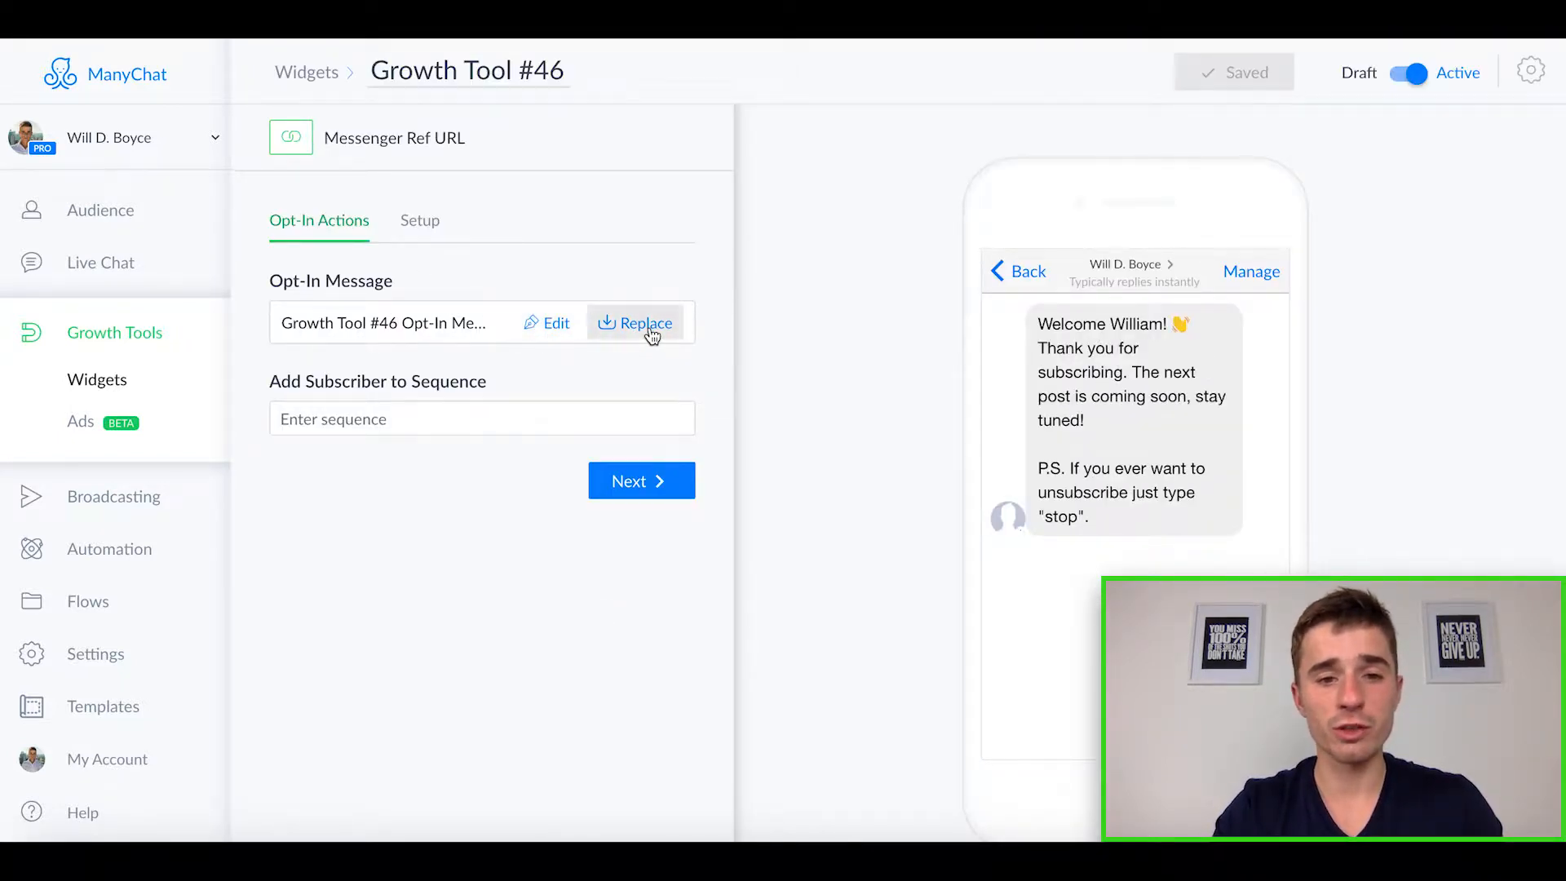
Step: Replace the Messenger Ref URL tool's opt-in message with the Welcome Message flow from the Real Estate Course Flows folder
left_click(649, 327)
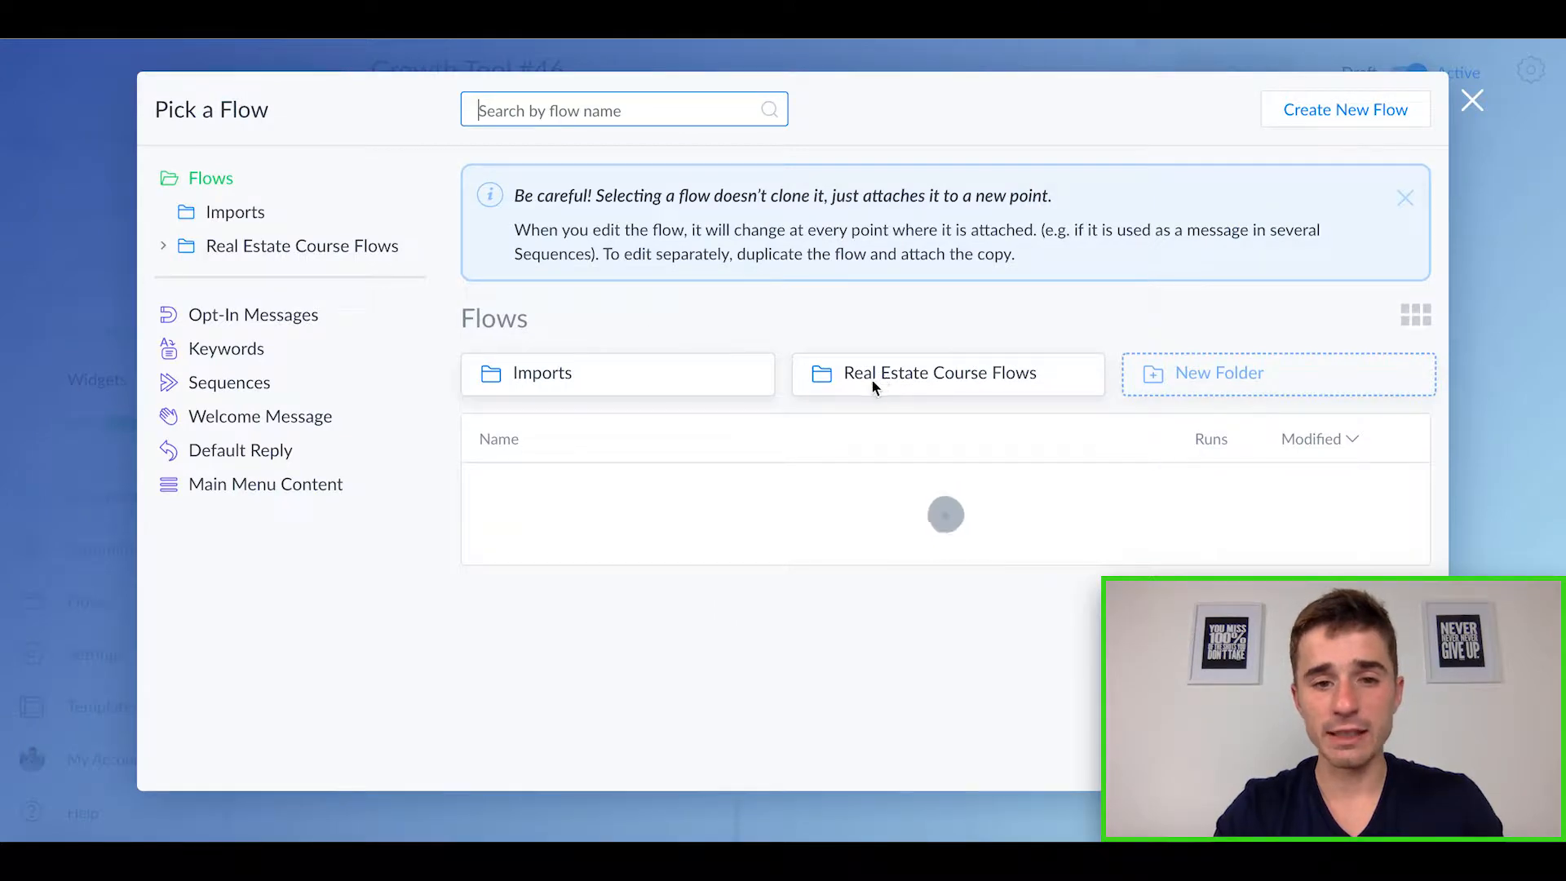
scroll(612, 506, "down", 2)
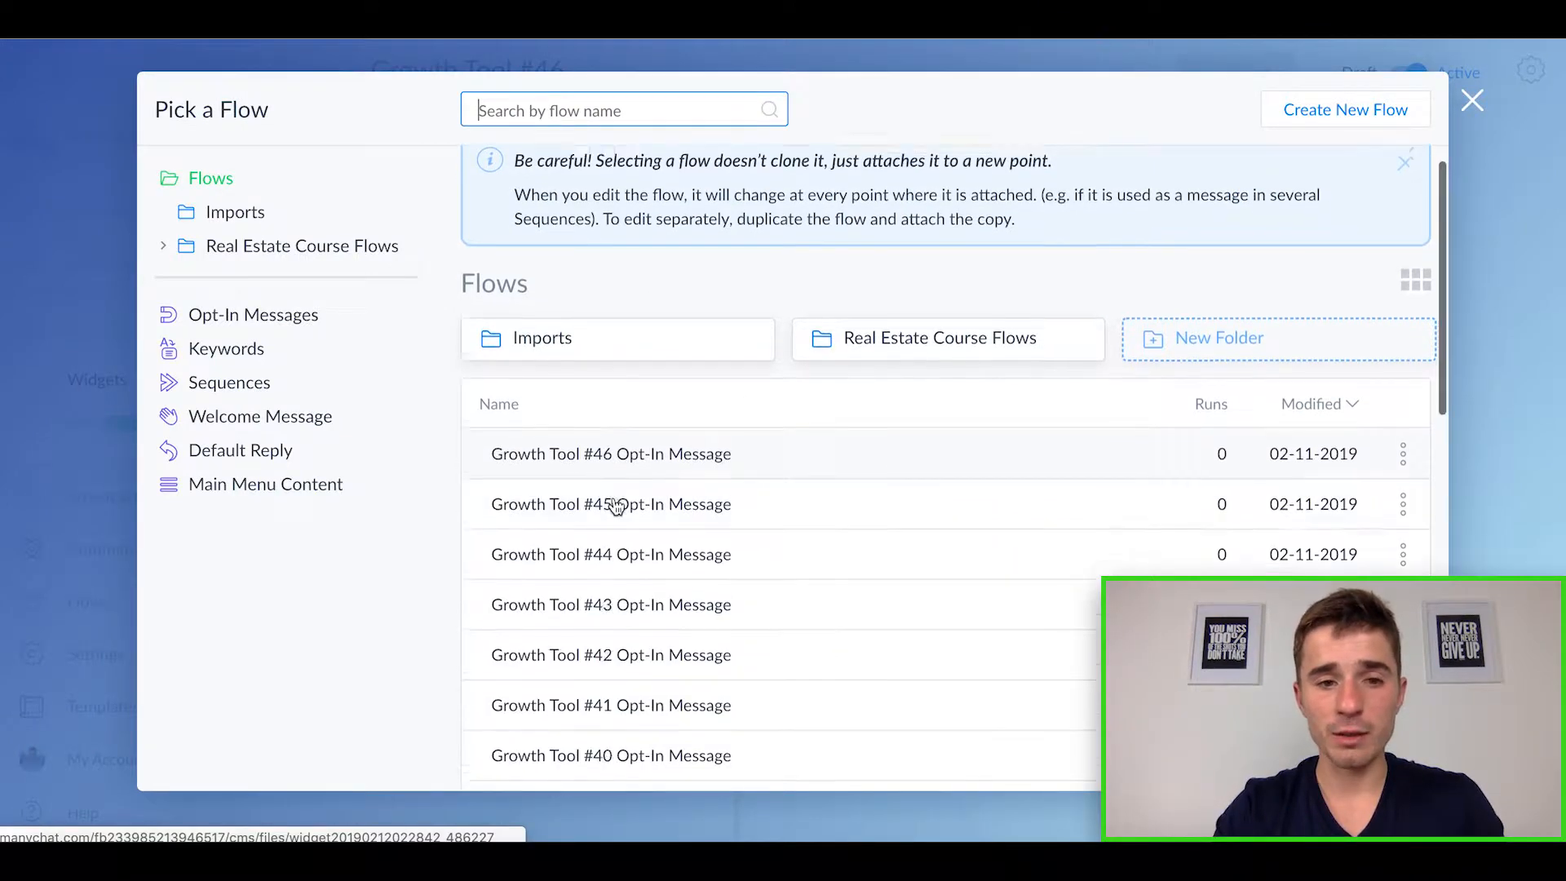
scroll(618, 506, "down", 1)
scroll(884, 339, "up", 3)
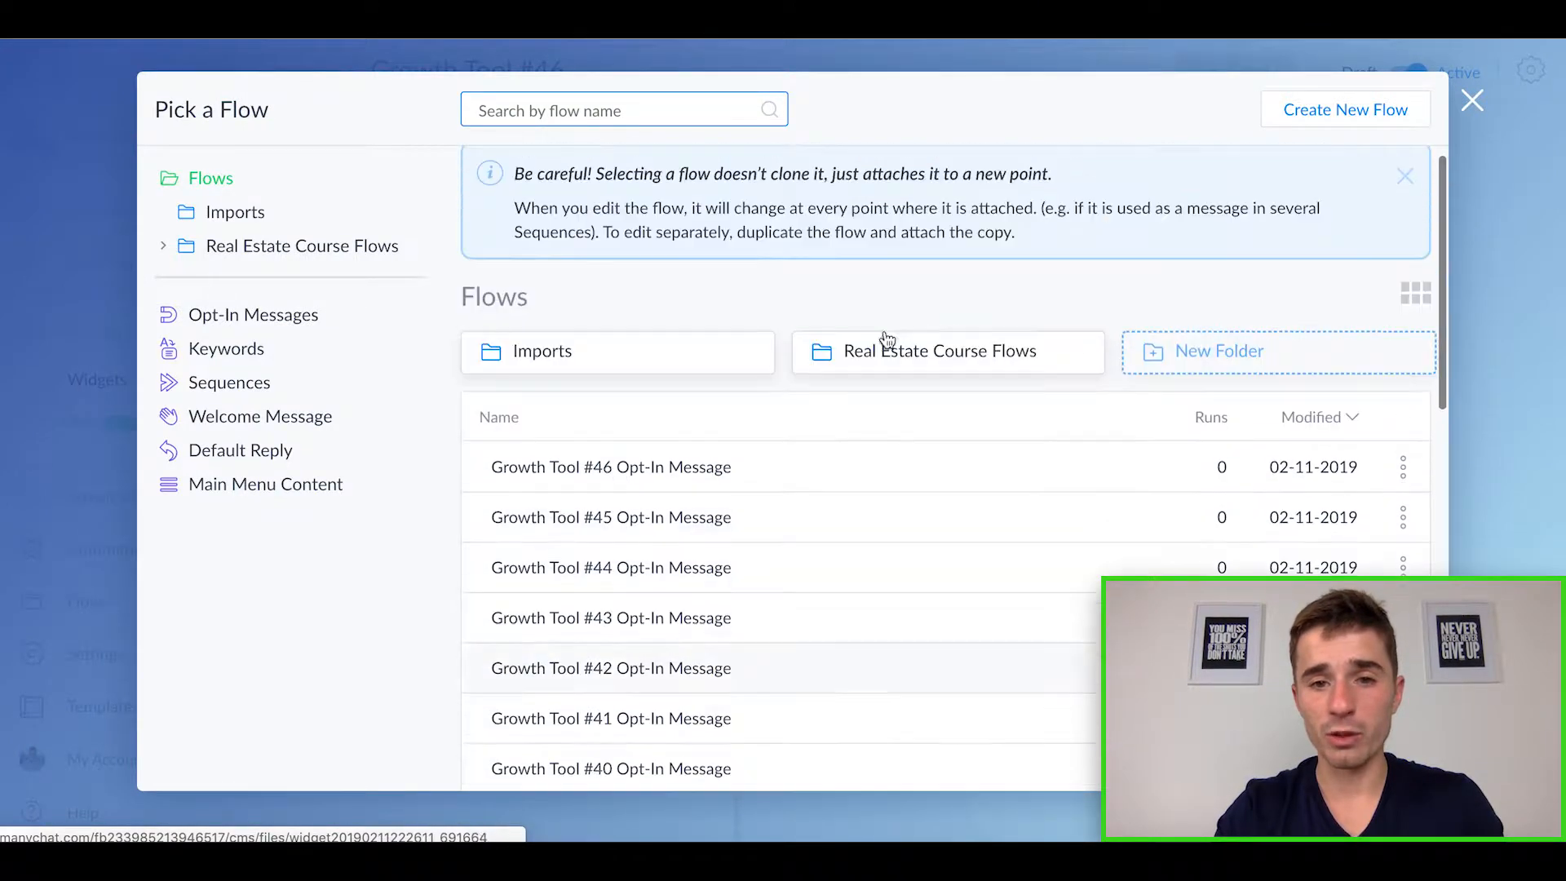
left_click(894, 352)
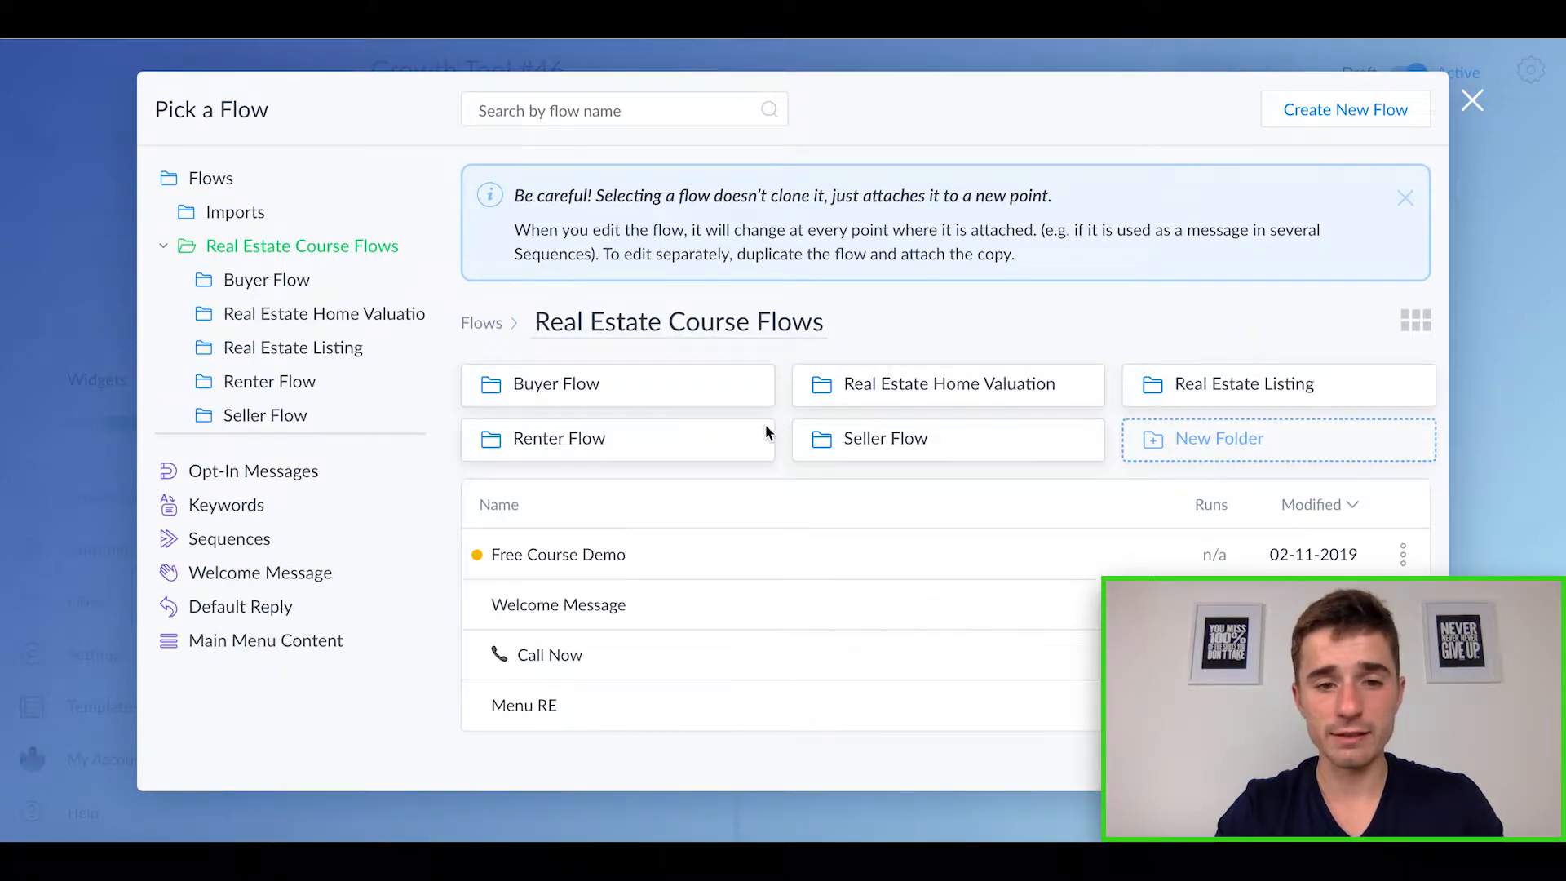
left_click(660, 565)
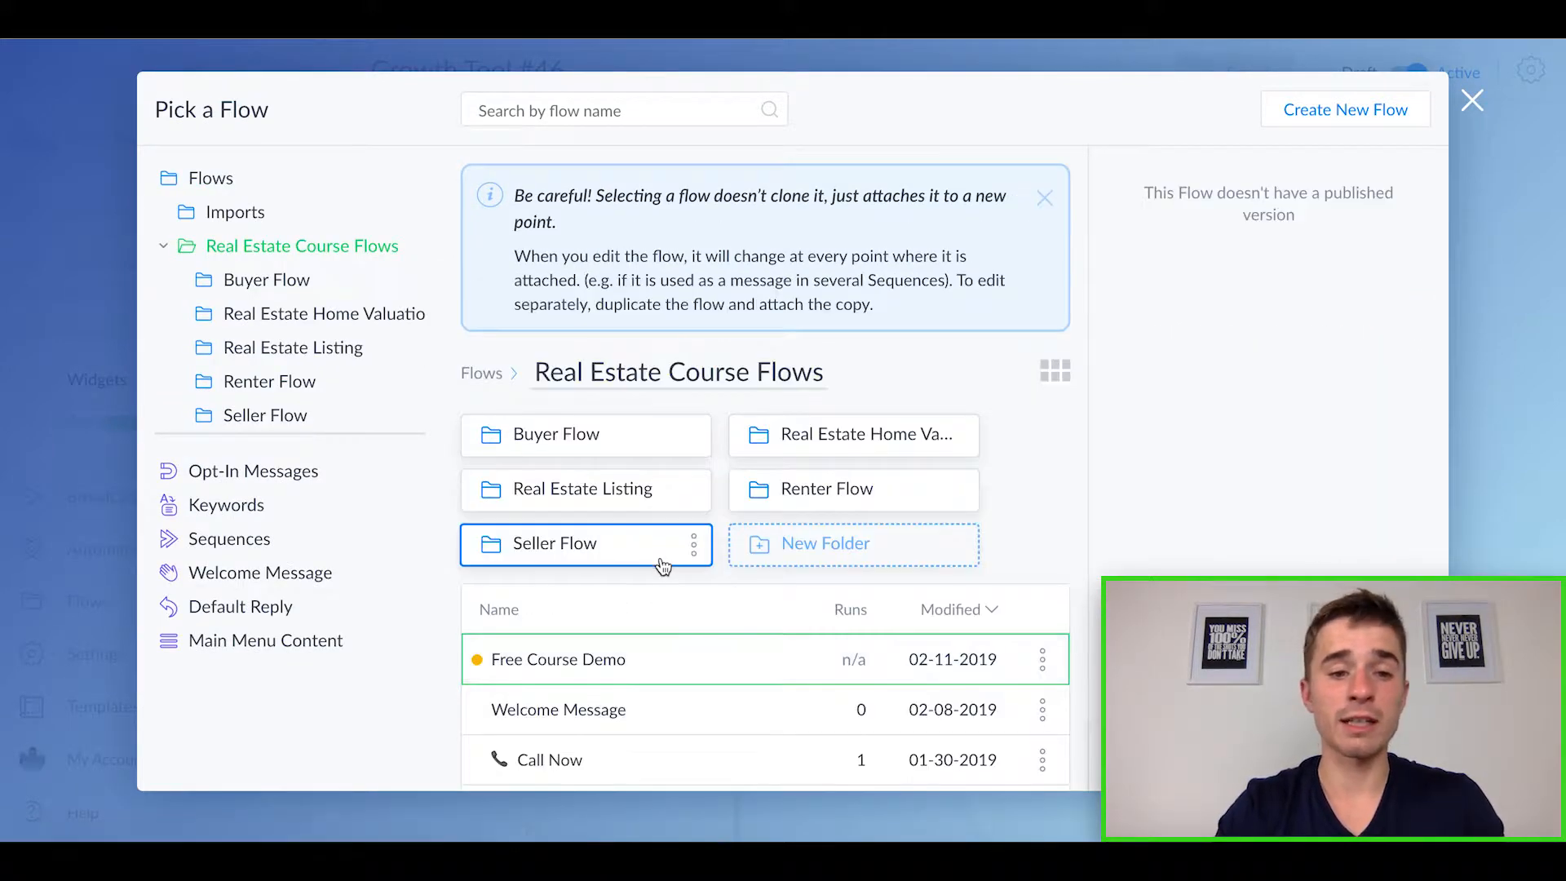
scroll(894, 625, "down", 1)
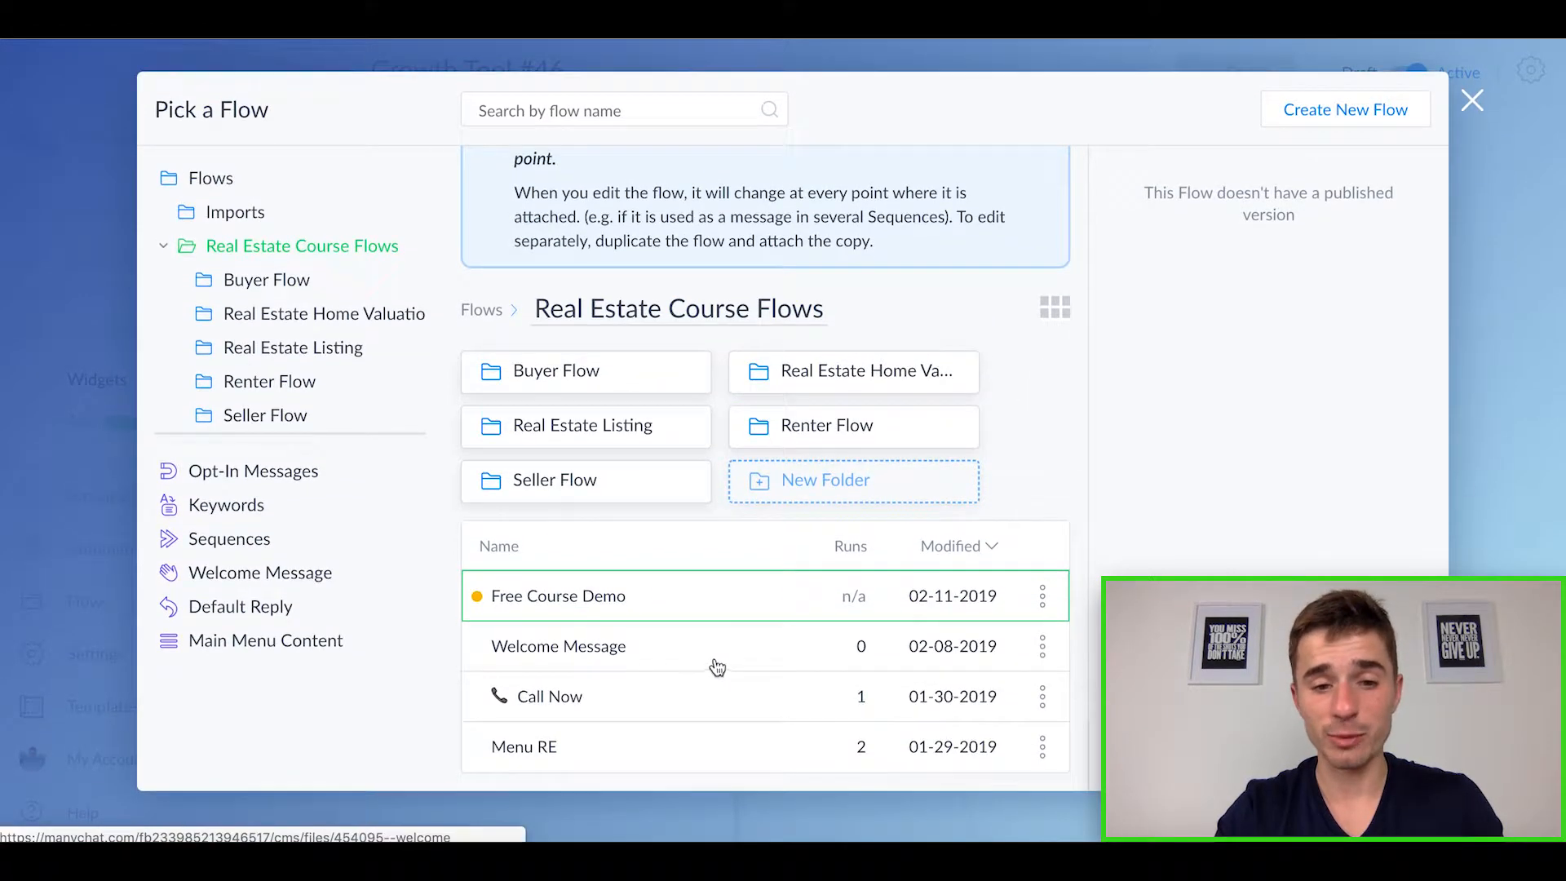
left_click(703, 659)
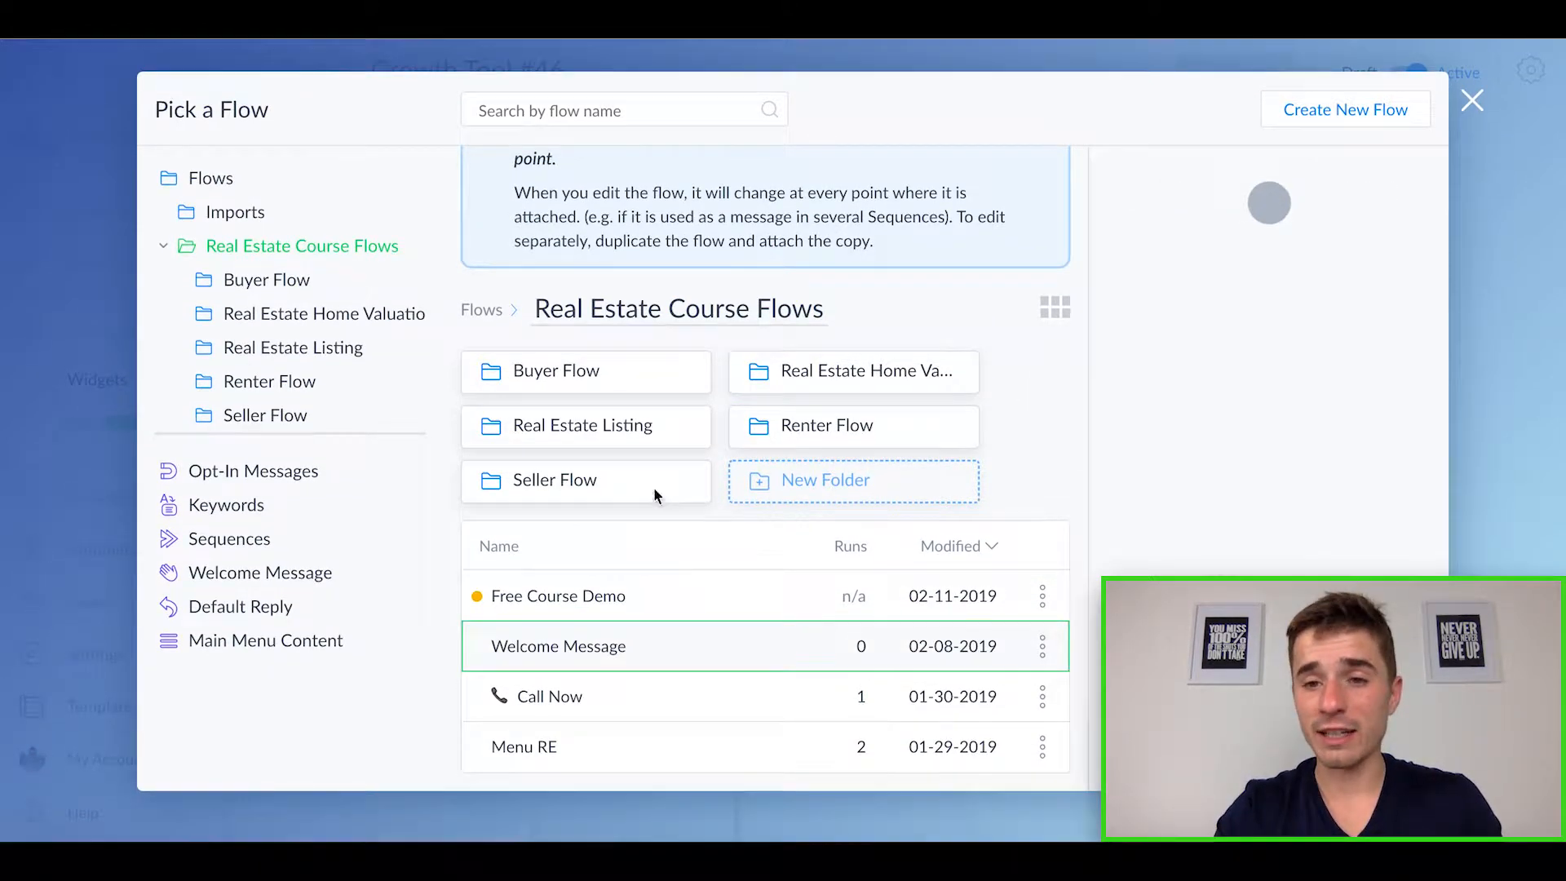
left_click_drag(1495, 596, 1455, 325)
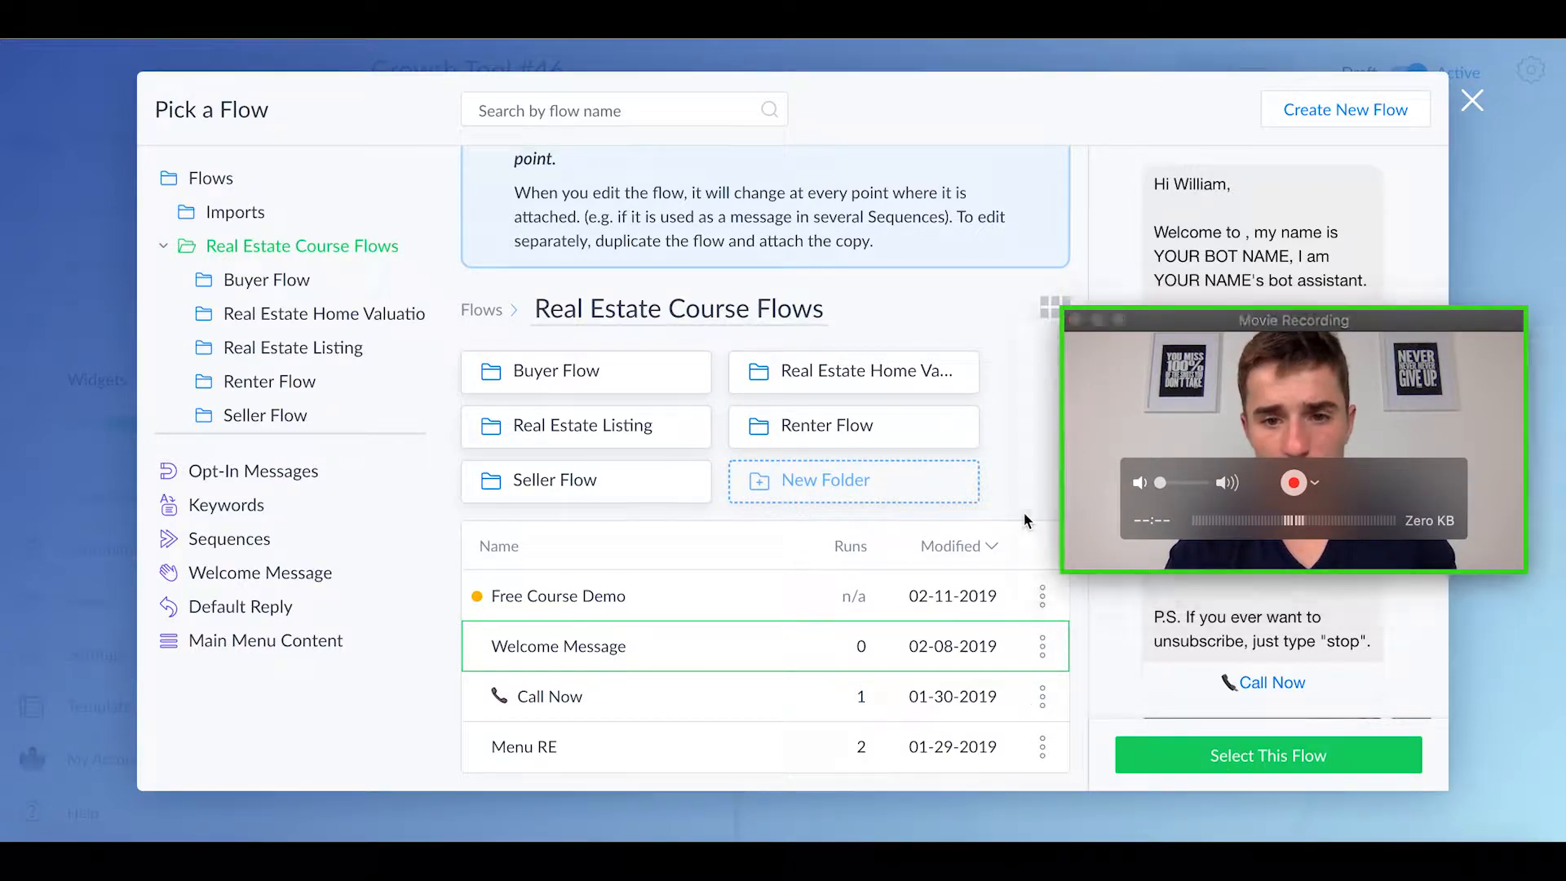
left_click(1201, 767)
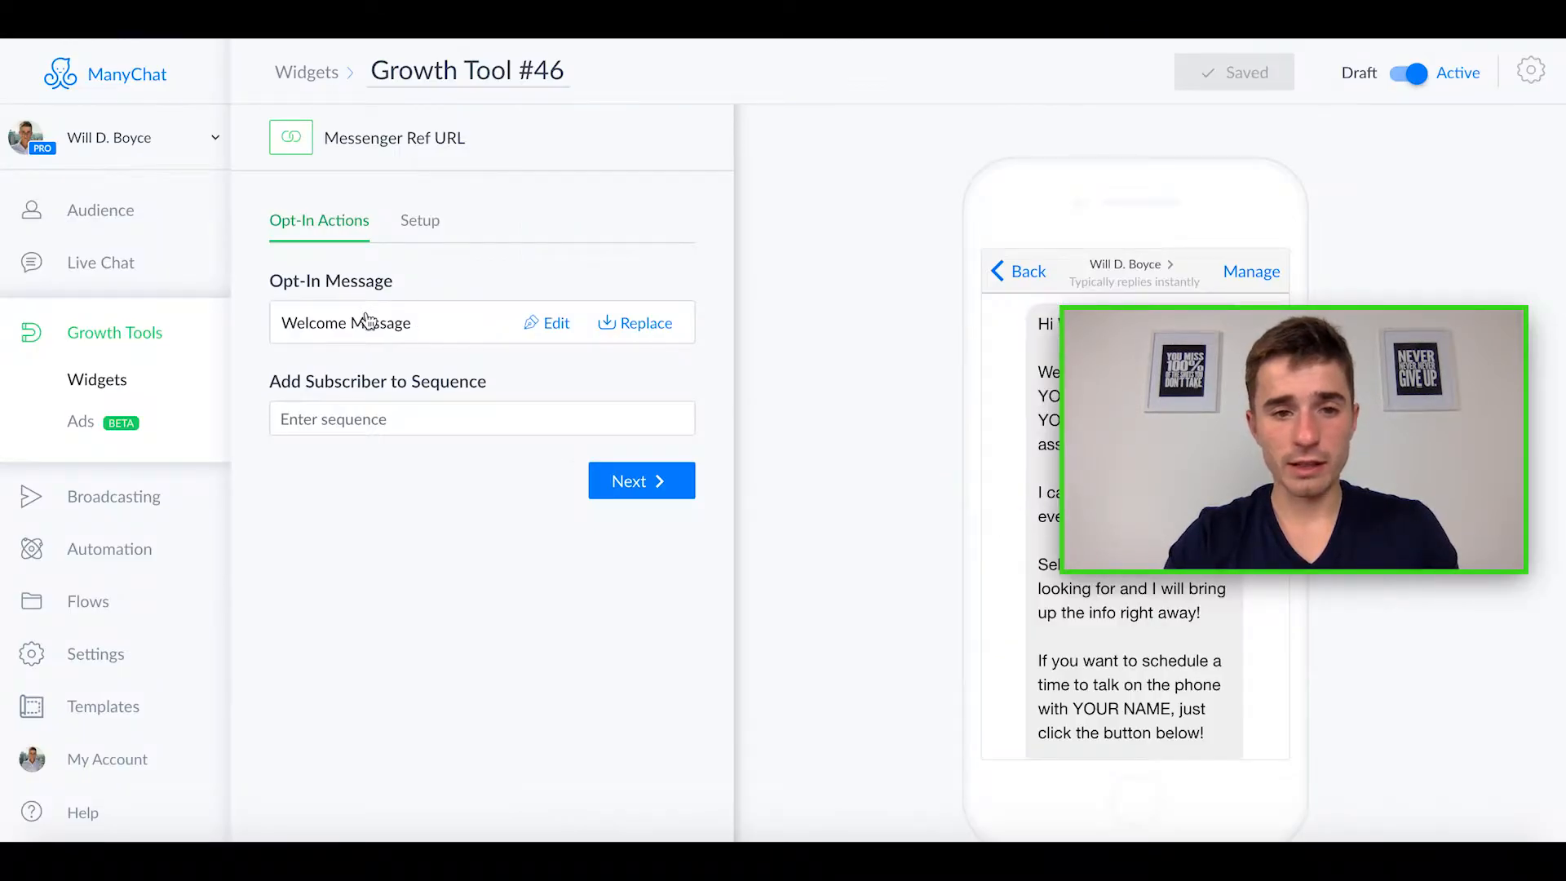
Step: Display the Messenger Ref URL in the growth tool's setup
left_click(436, 229)
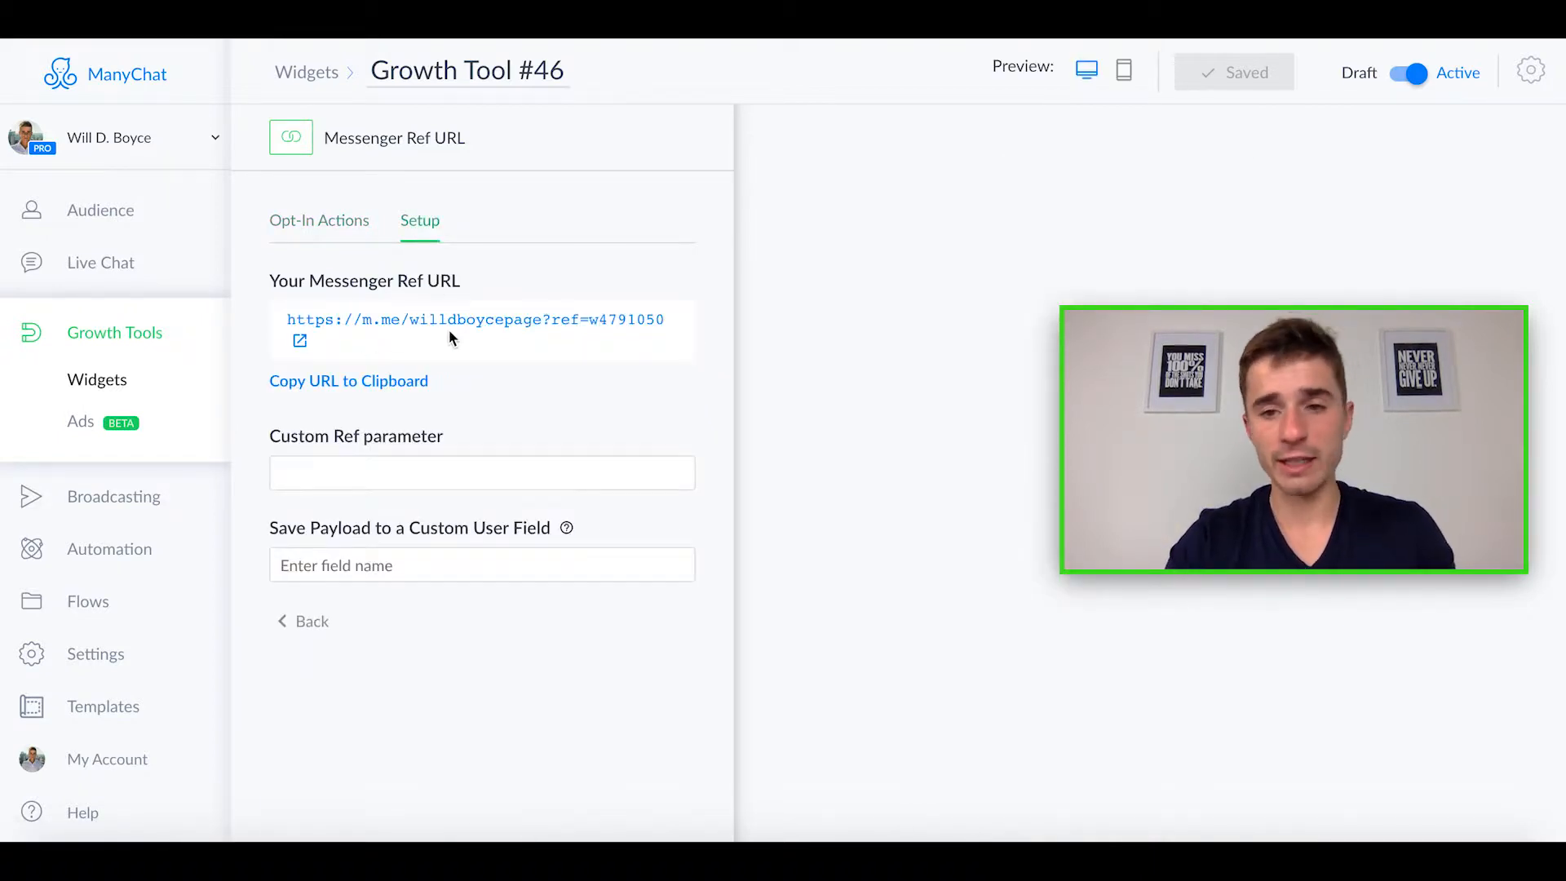
mouse_move(1322, 352)
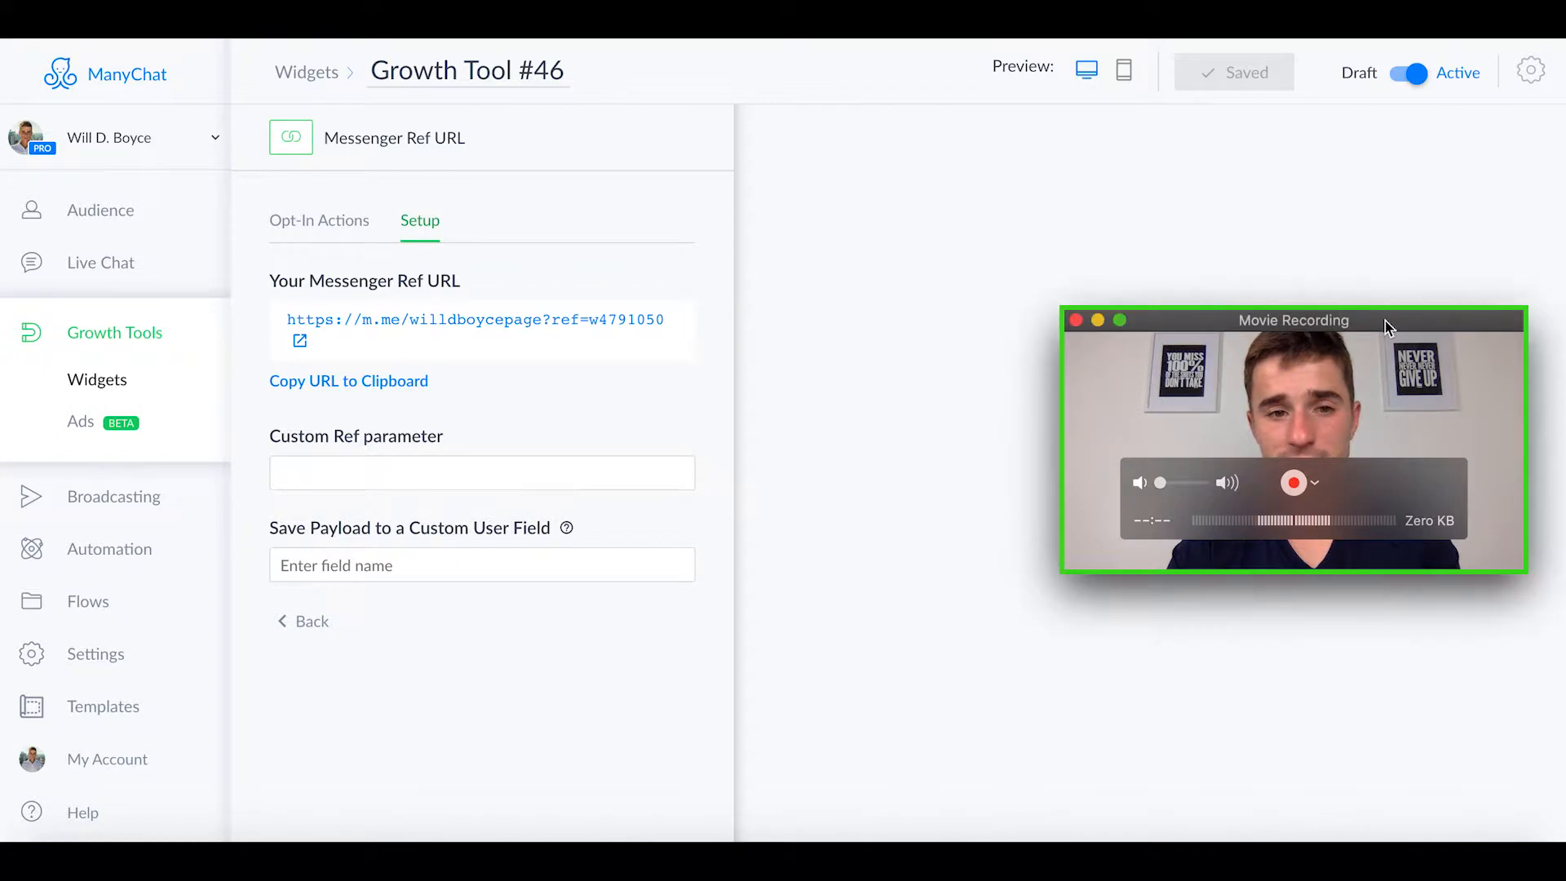
left_click_drag(1385, 321, 1450, 589)
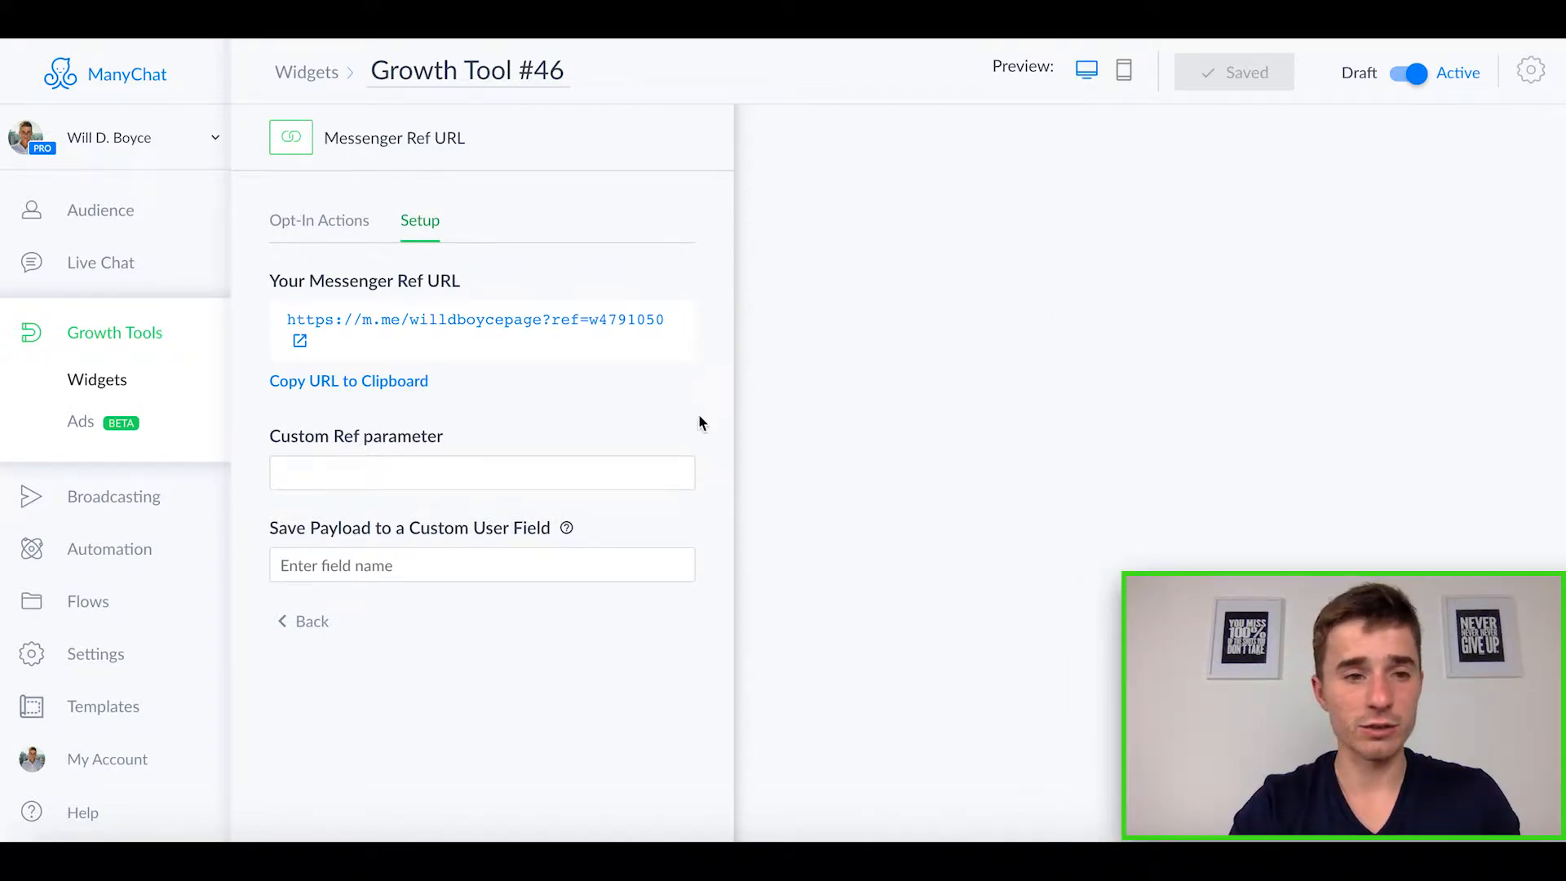
Step: Create another growth tool of the Facebook Ads JSON type, proceeding with the JSON Growth Tool instead of Ads
left_click(317, 74)
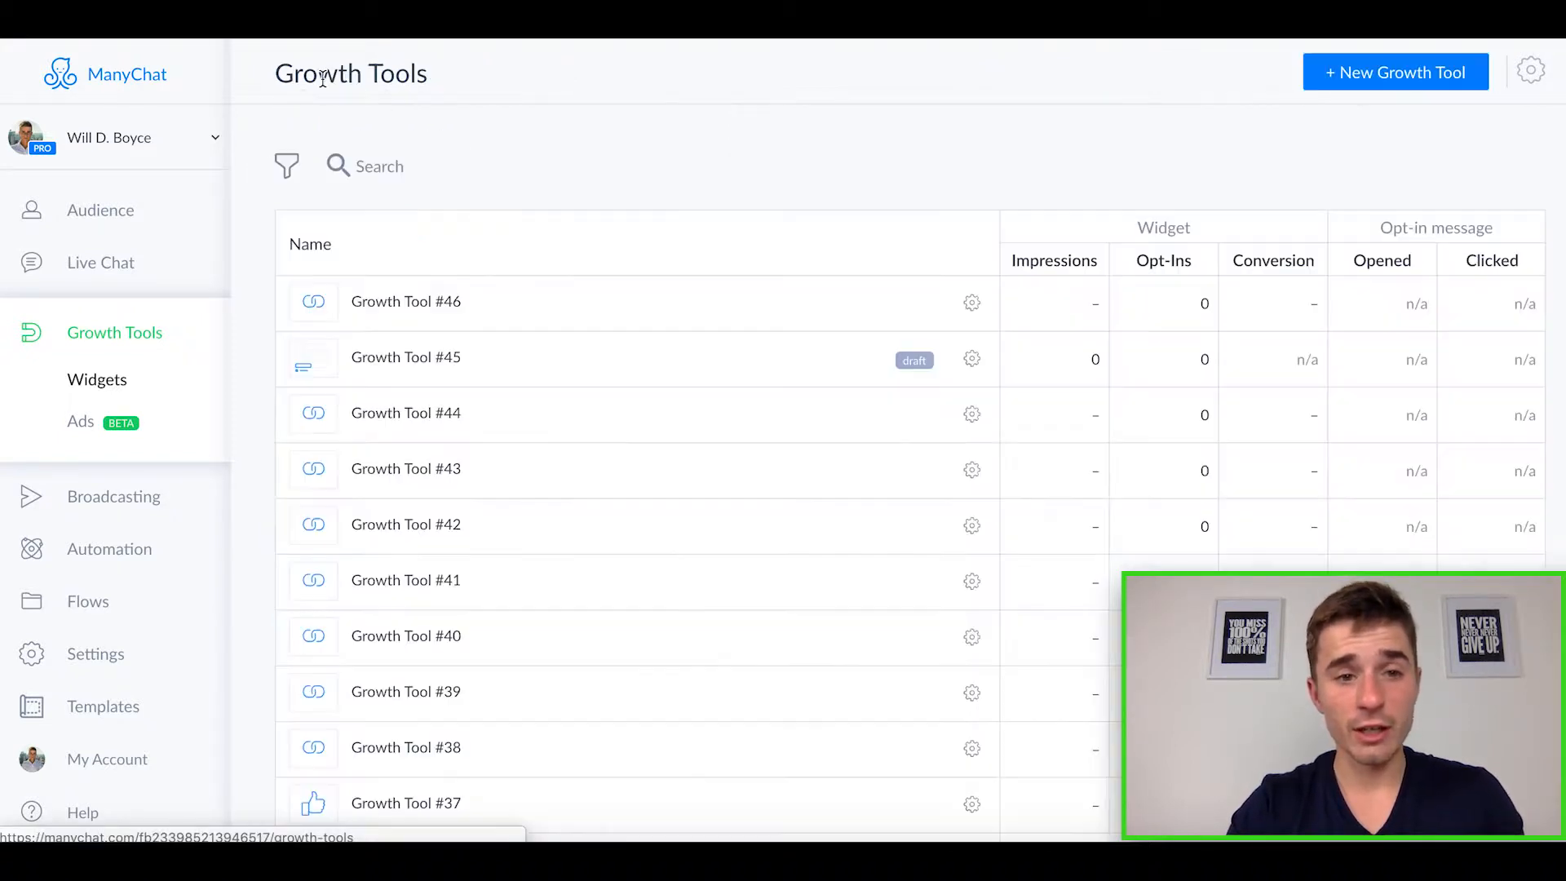
left_click(1412, 76)
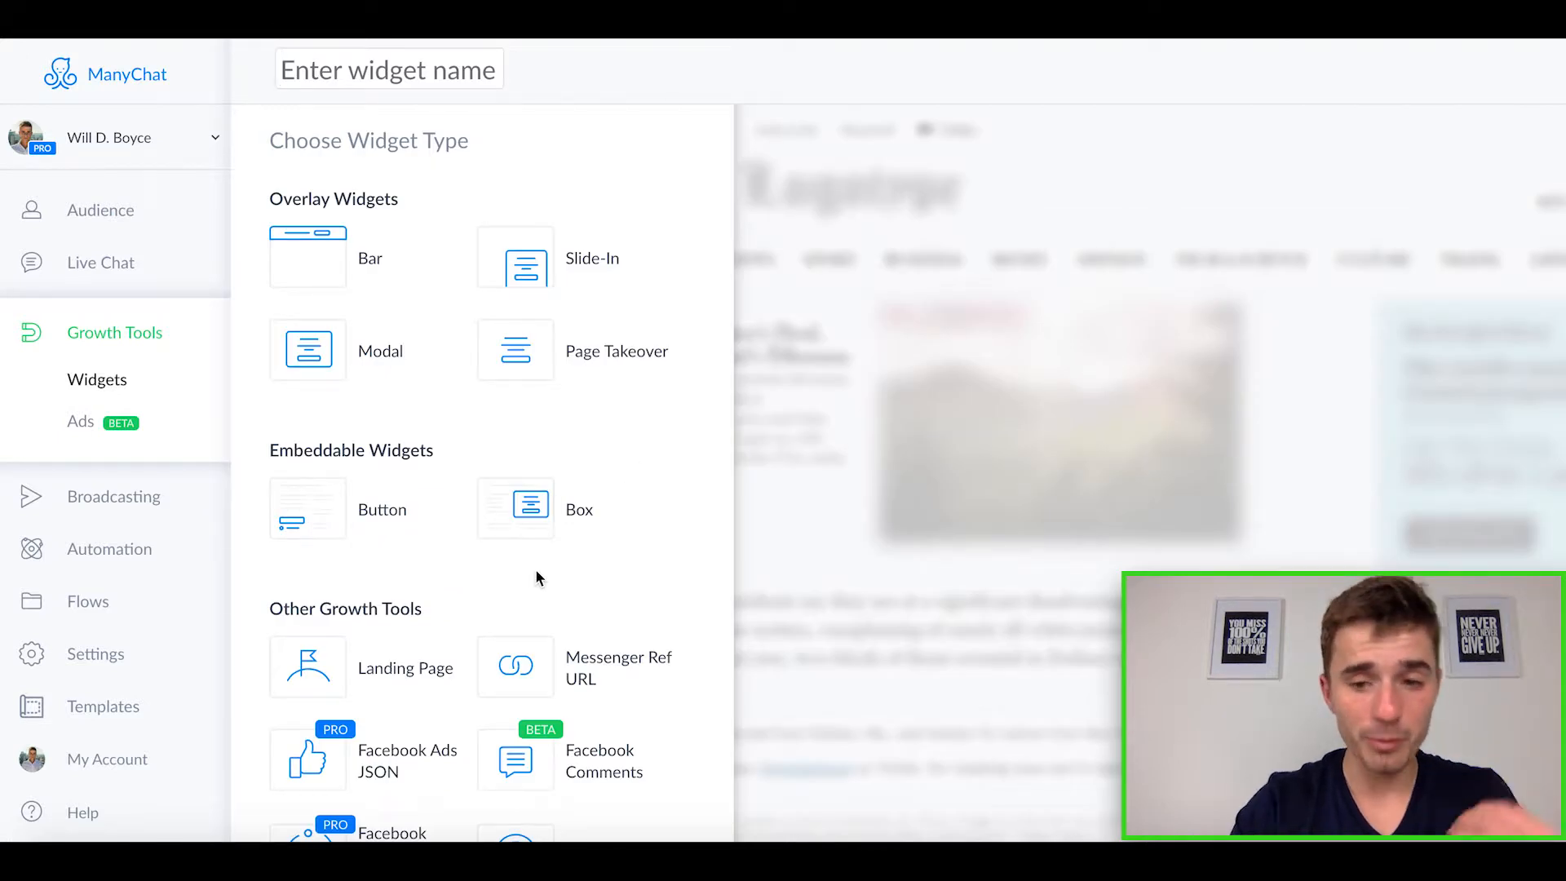
scroll(537, 576, "down", 1)
scroll(535, 576, "down", 1)
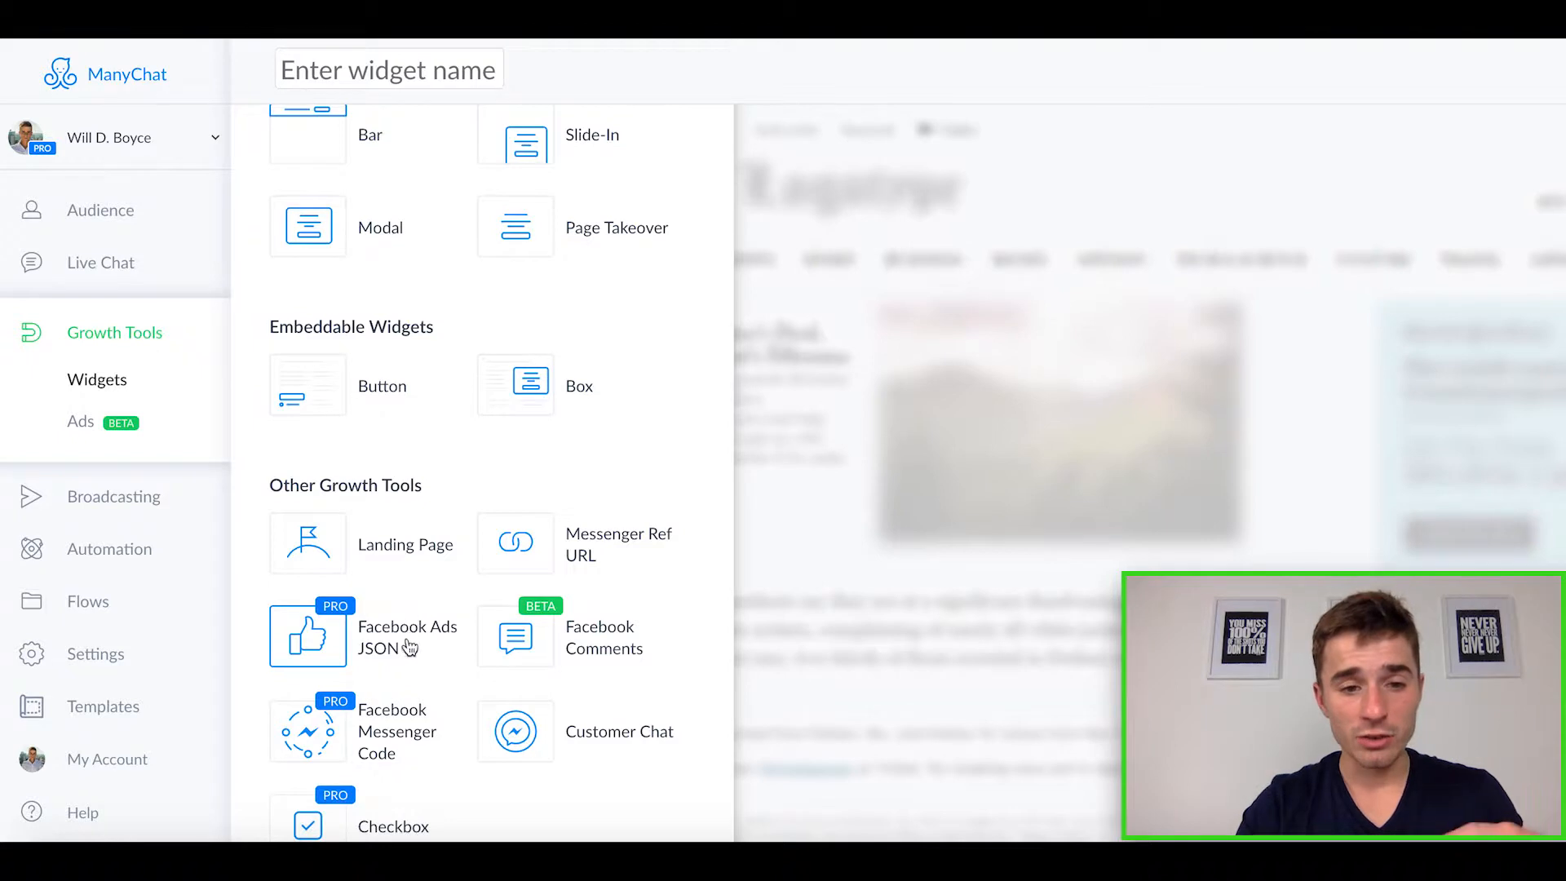
mouse_move(415, 648)
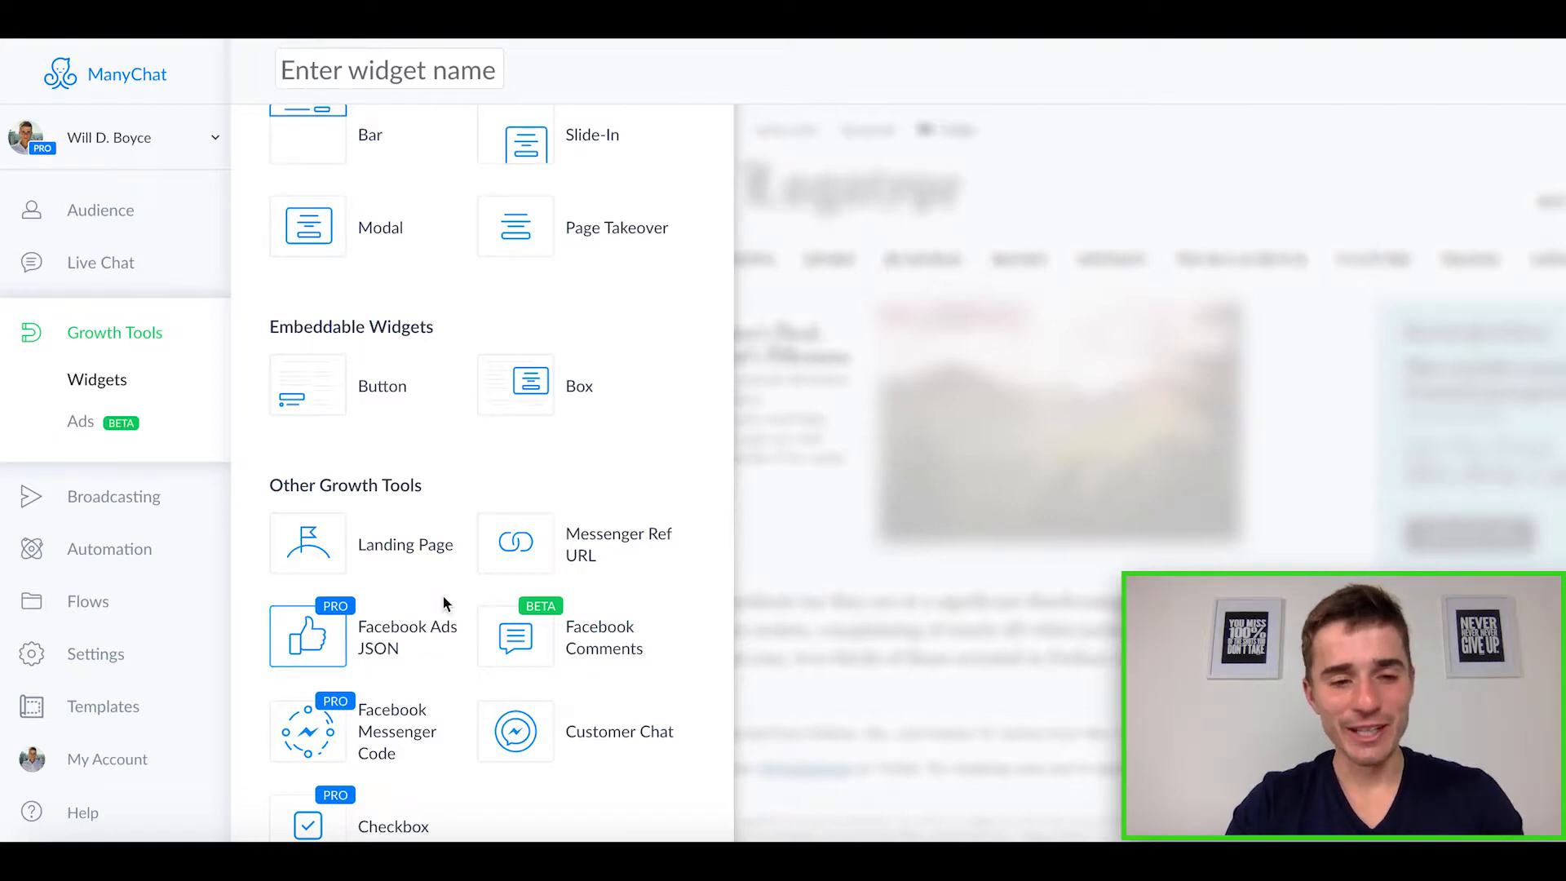
left_click(418, 644)
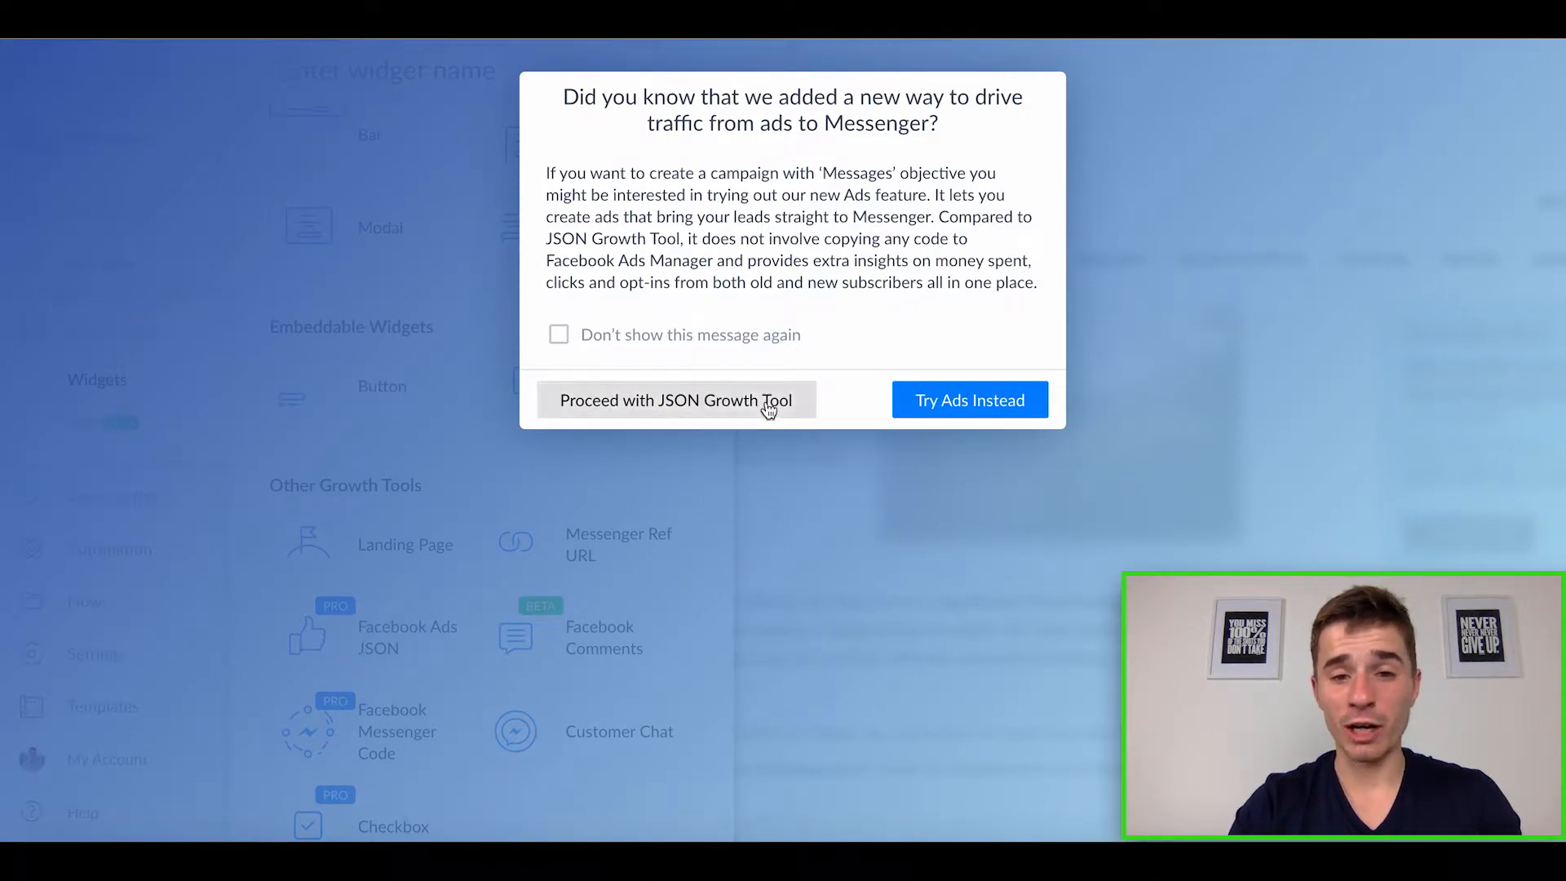
left_click(795, 400)
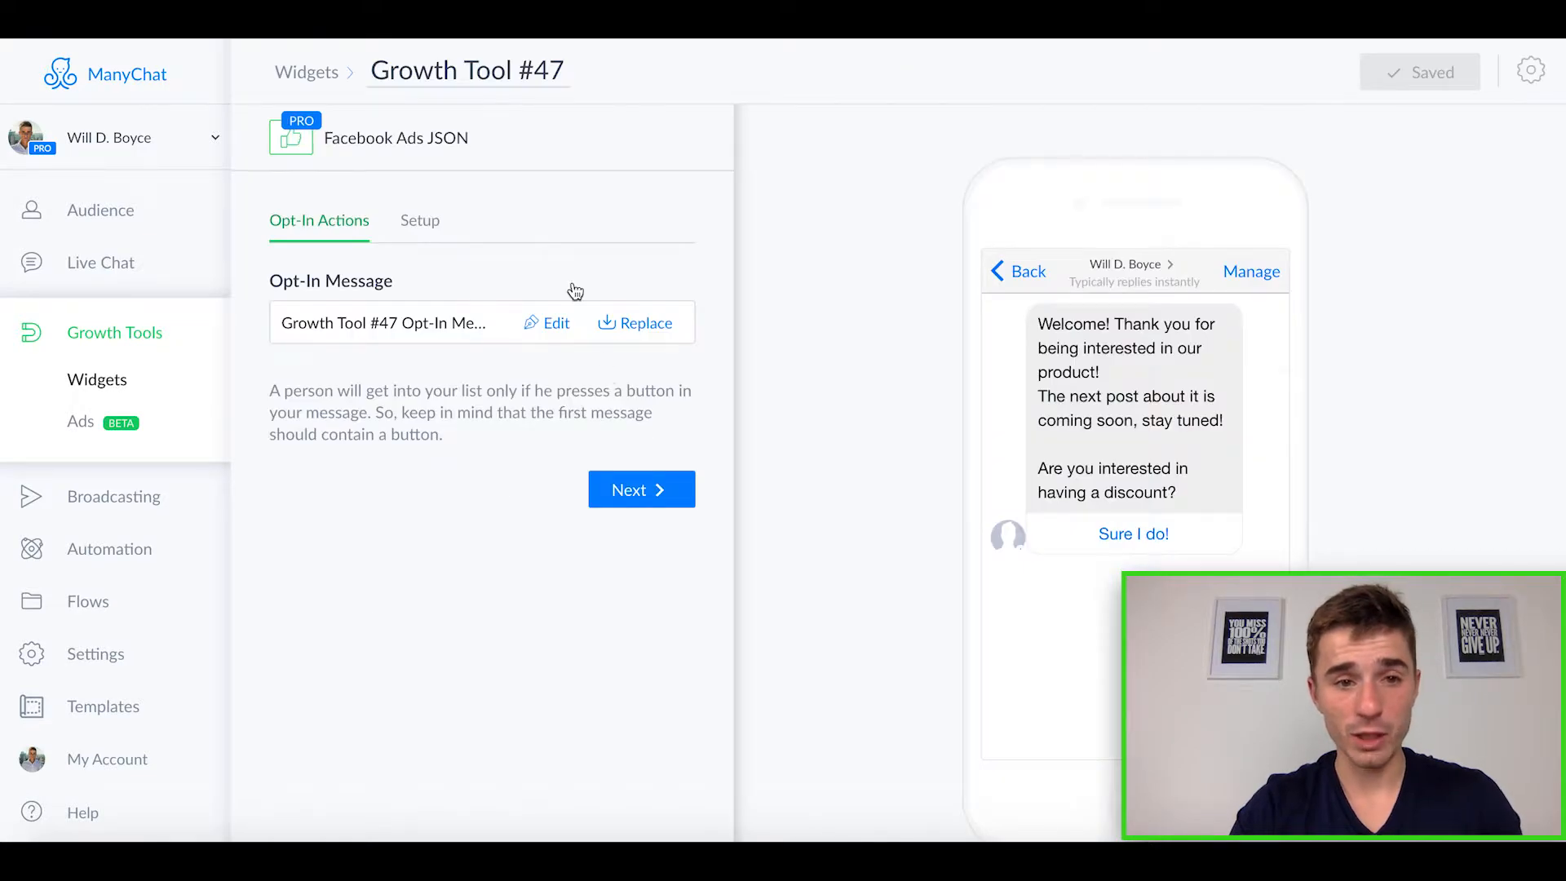
Step: Browse the Real Estate Course Flows folder for a replacement opt-in message, and close the flow picker without choosing one
left_click(625, 326)
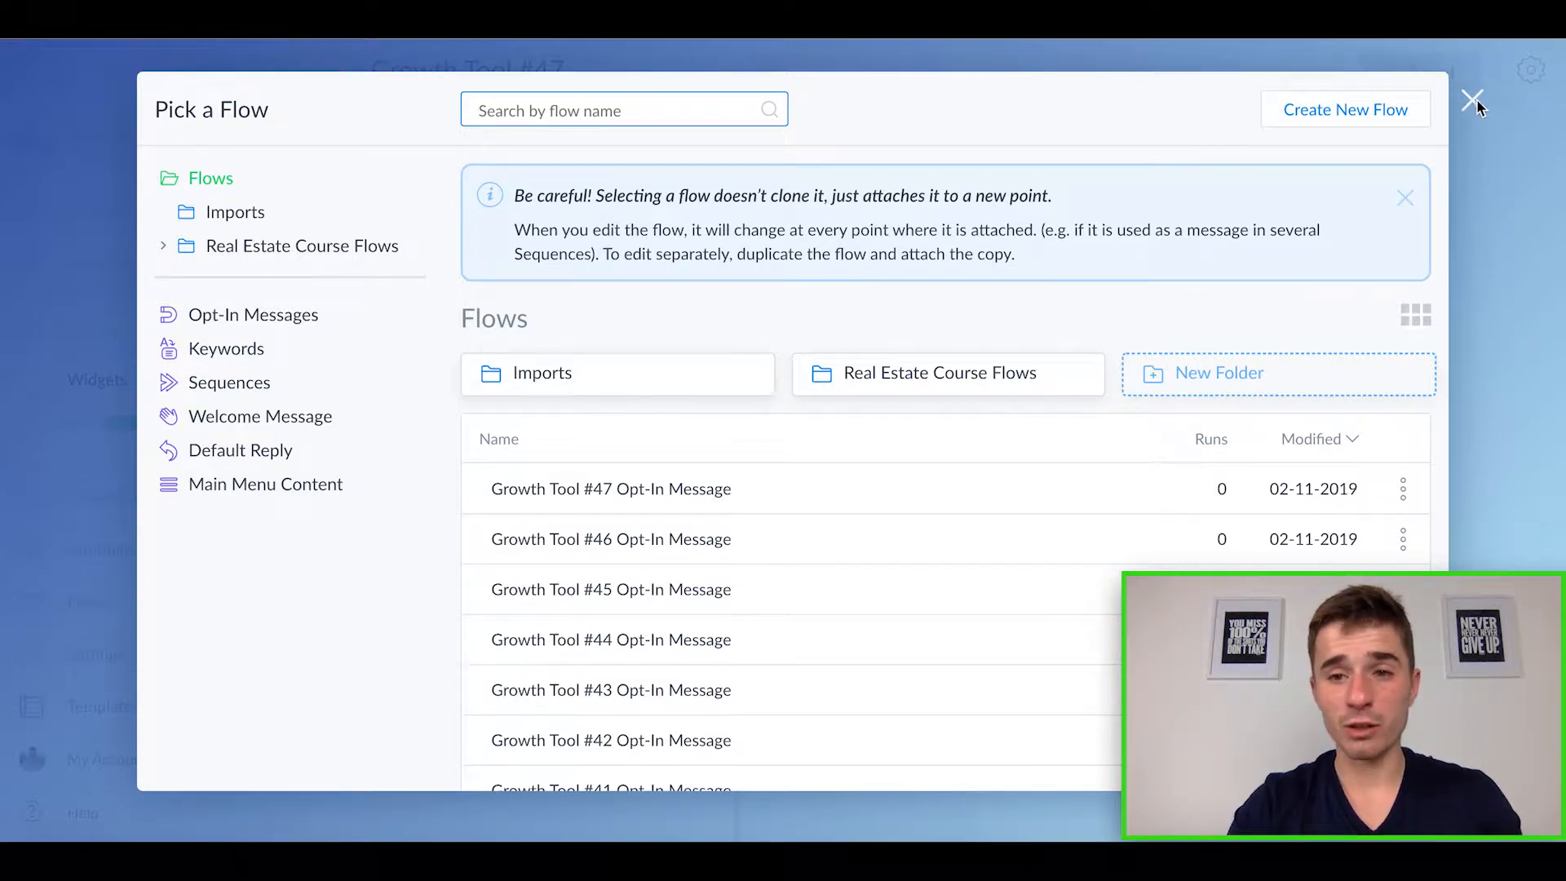
left_click(930, 391)
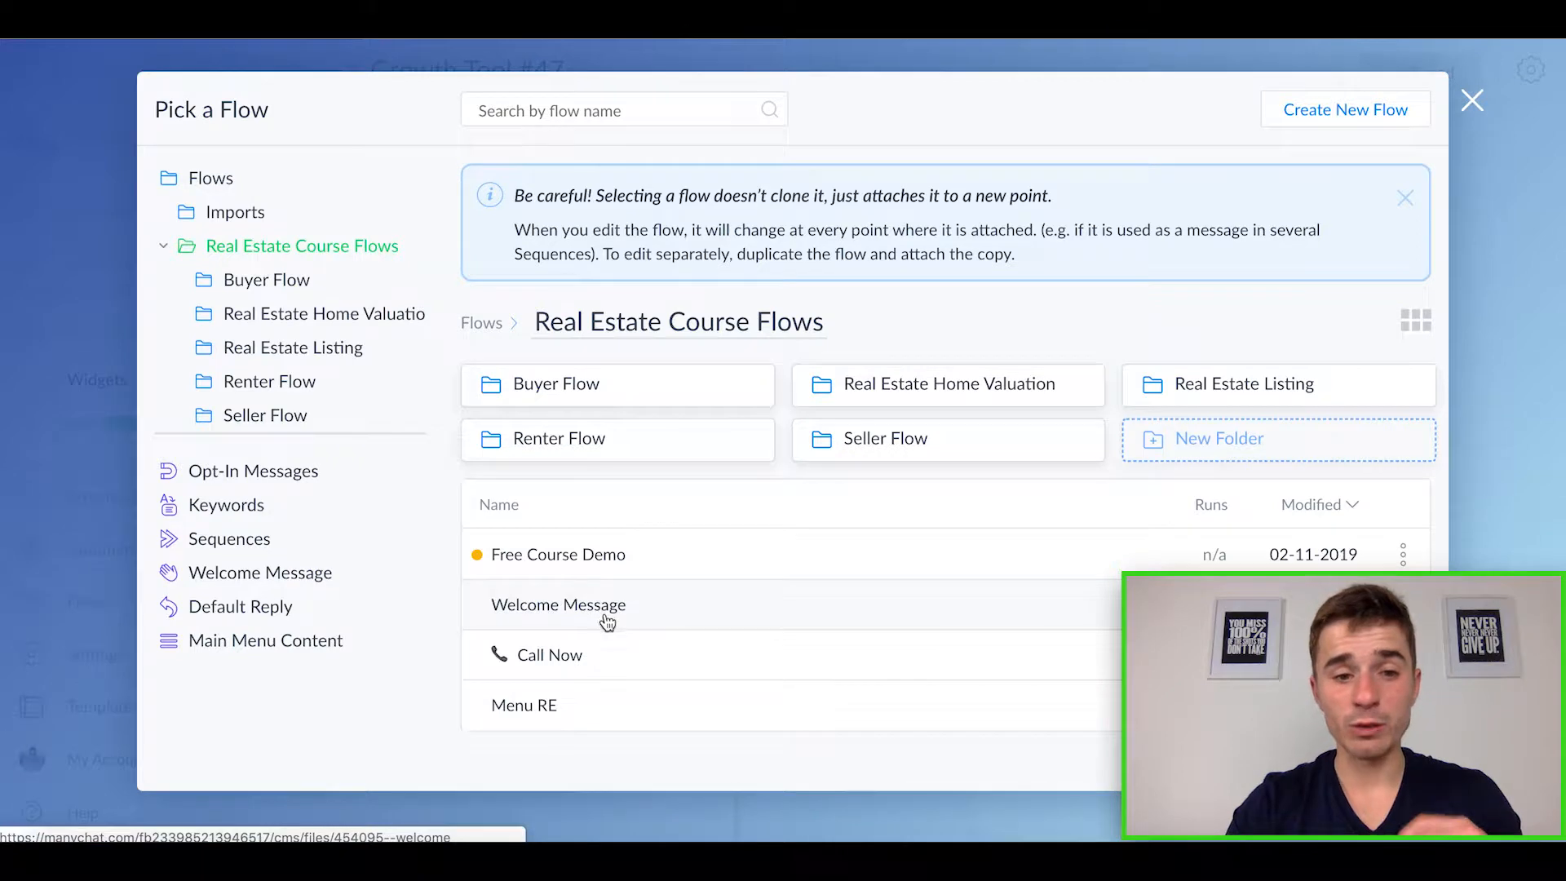
left_click(1475, 104)
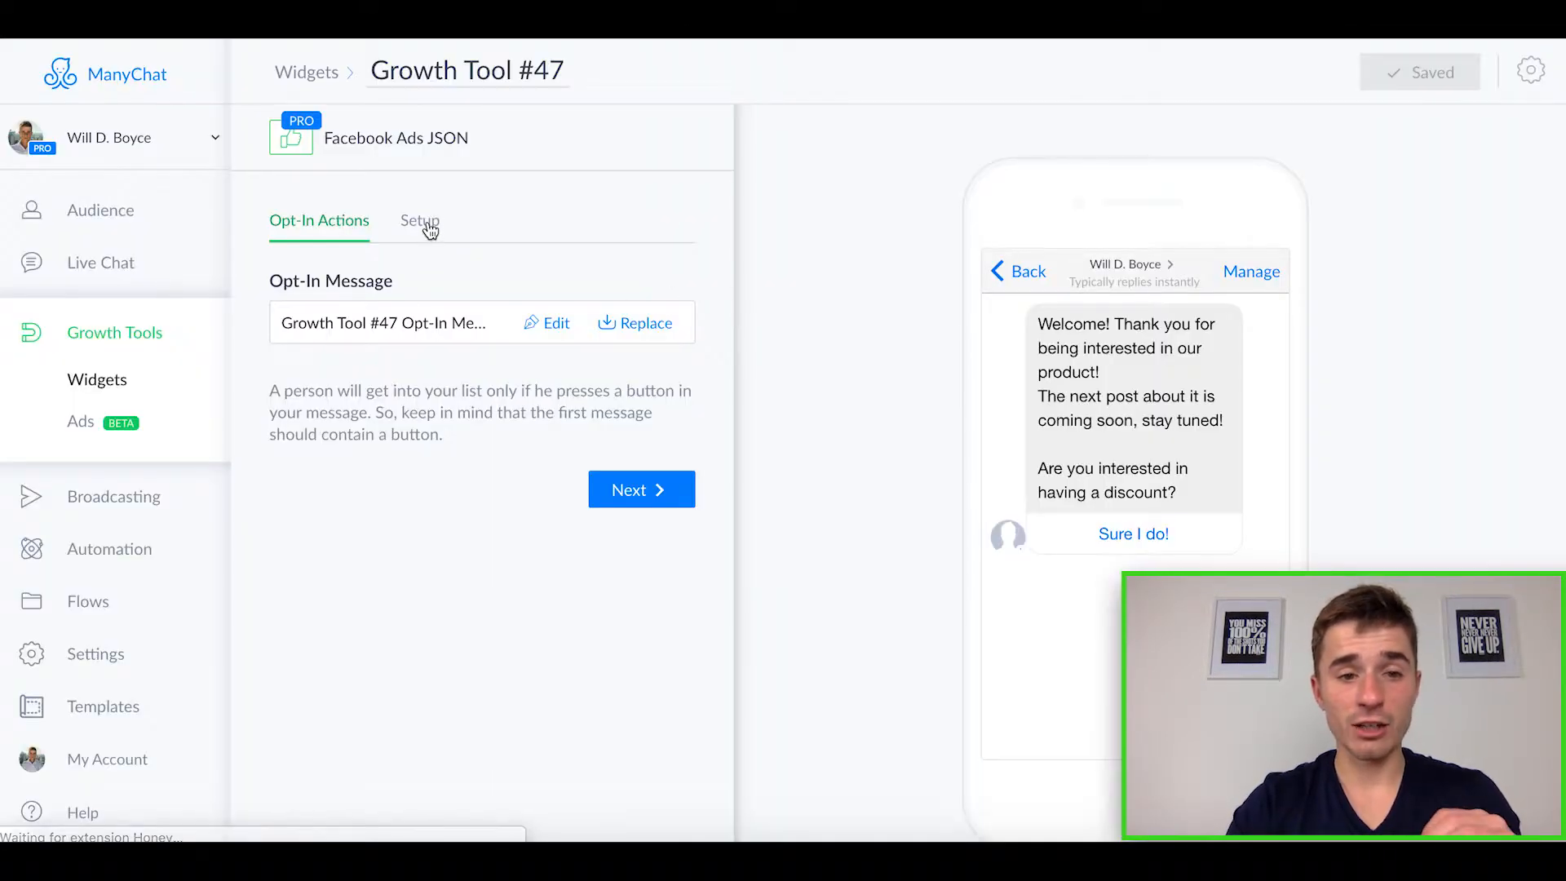
Step: Display the Facebook Ads JSON code in the growth tool's setup
left_click(418, 240)
scroll(438, 551, "down", 2)
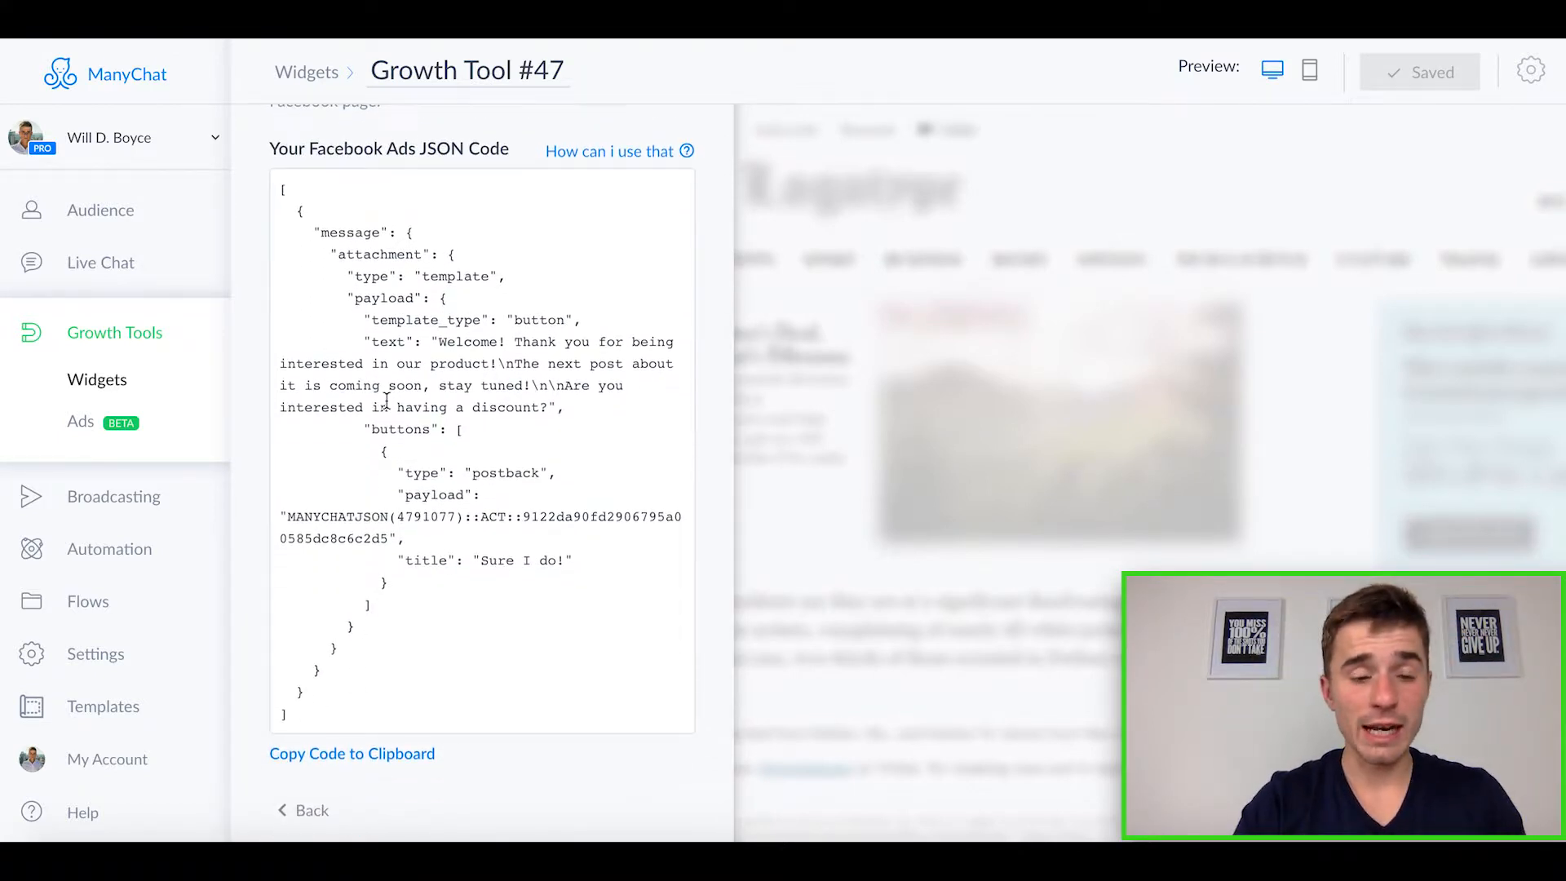
Step: Examine the Facebook Ads JSON code and its instructions in the setup, and return to the opt-in actions
scroll(392, 408, "up", 4)
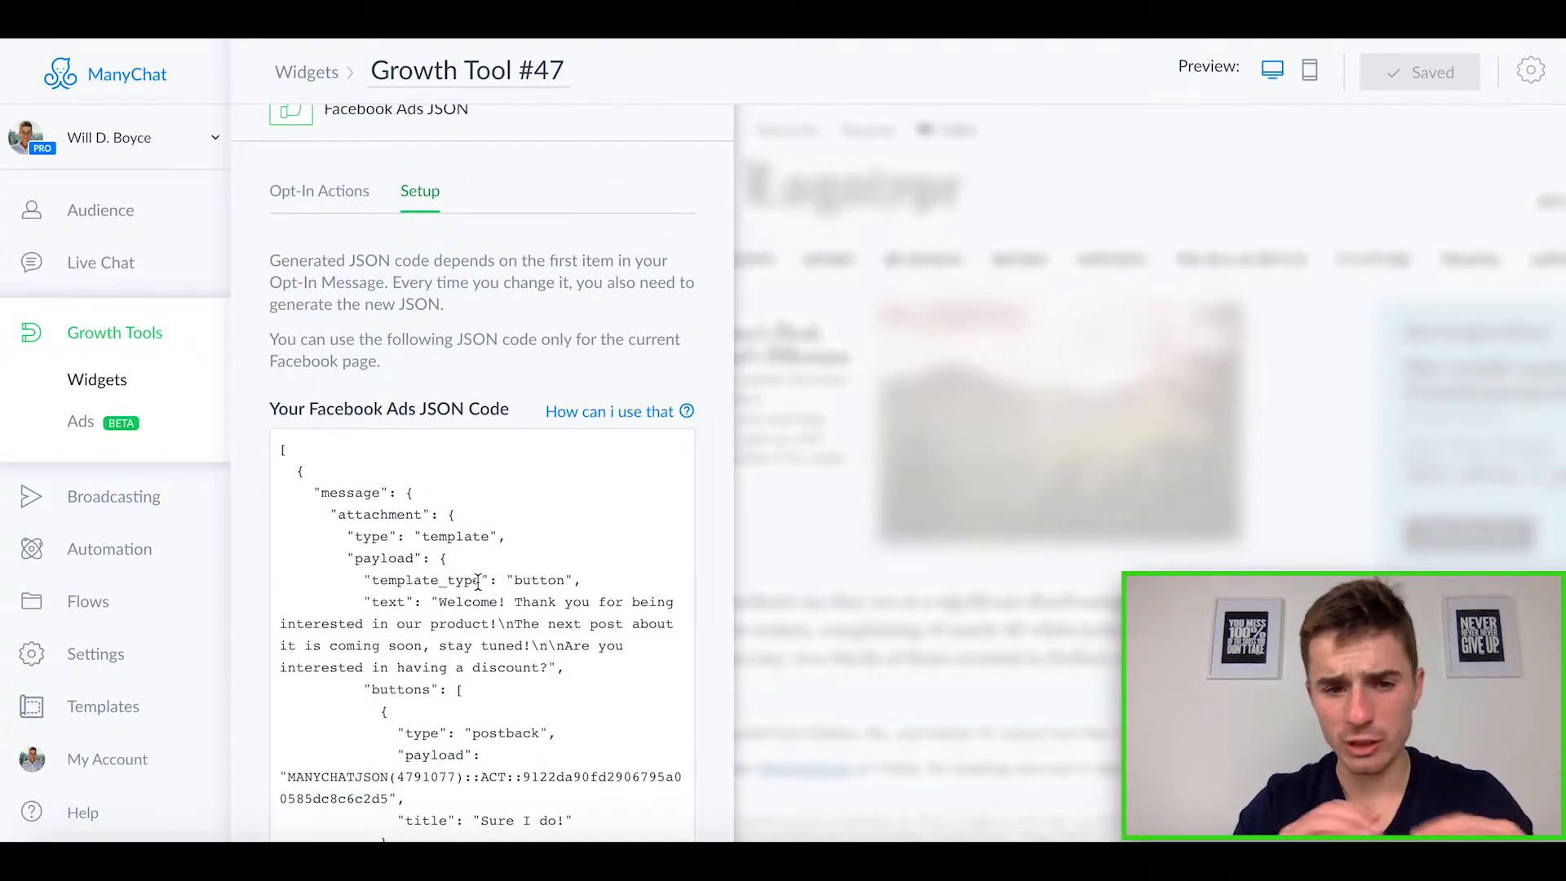
scroll(473, 674, "down", 3)
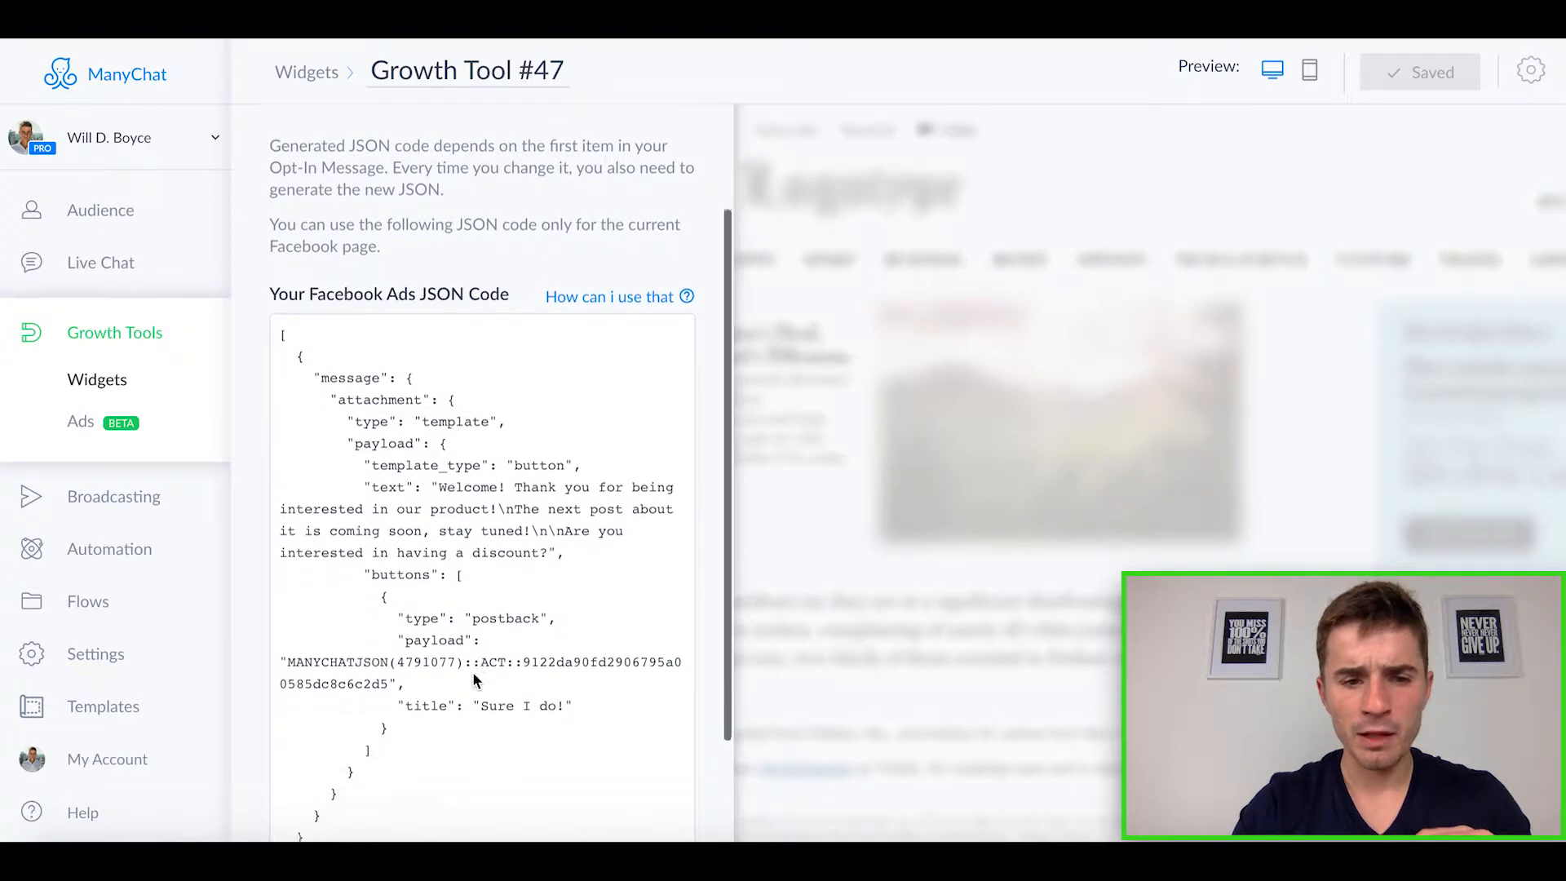
scroll(473, 676, "down", 1)
scroll(473, 676, "down", 1)
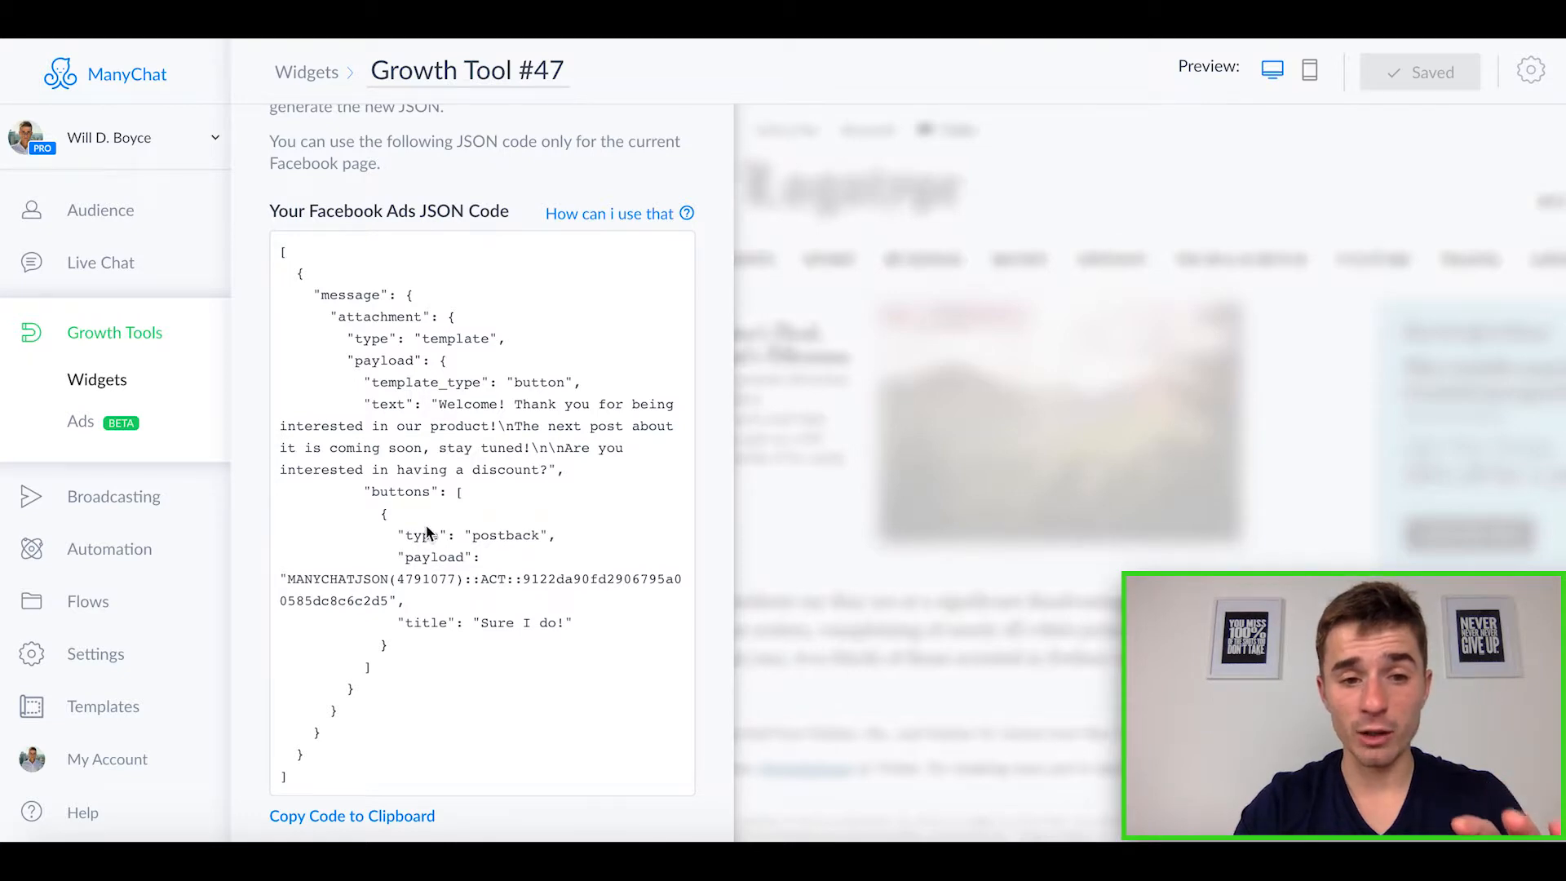
scroll(425, 530, "up", 1)
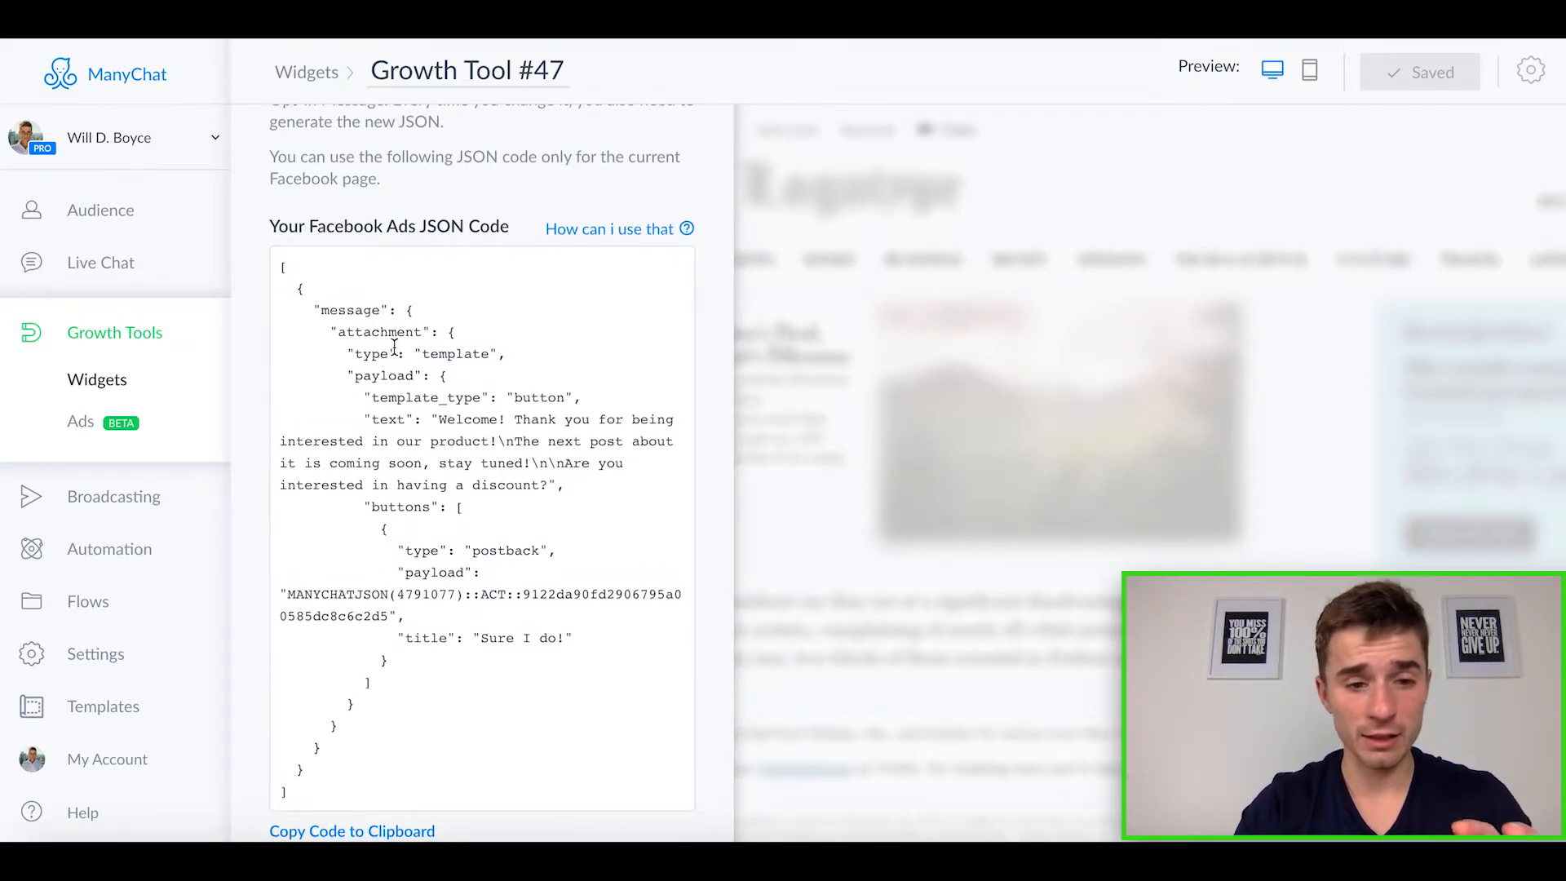
scroll(392, 340, "up", 6)
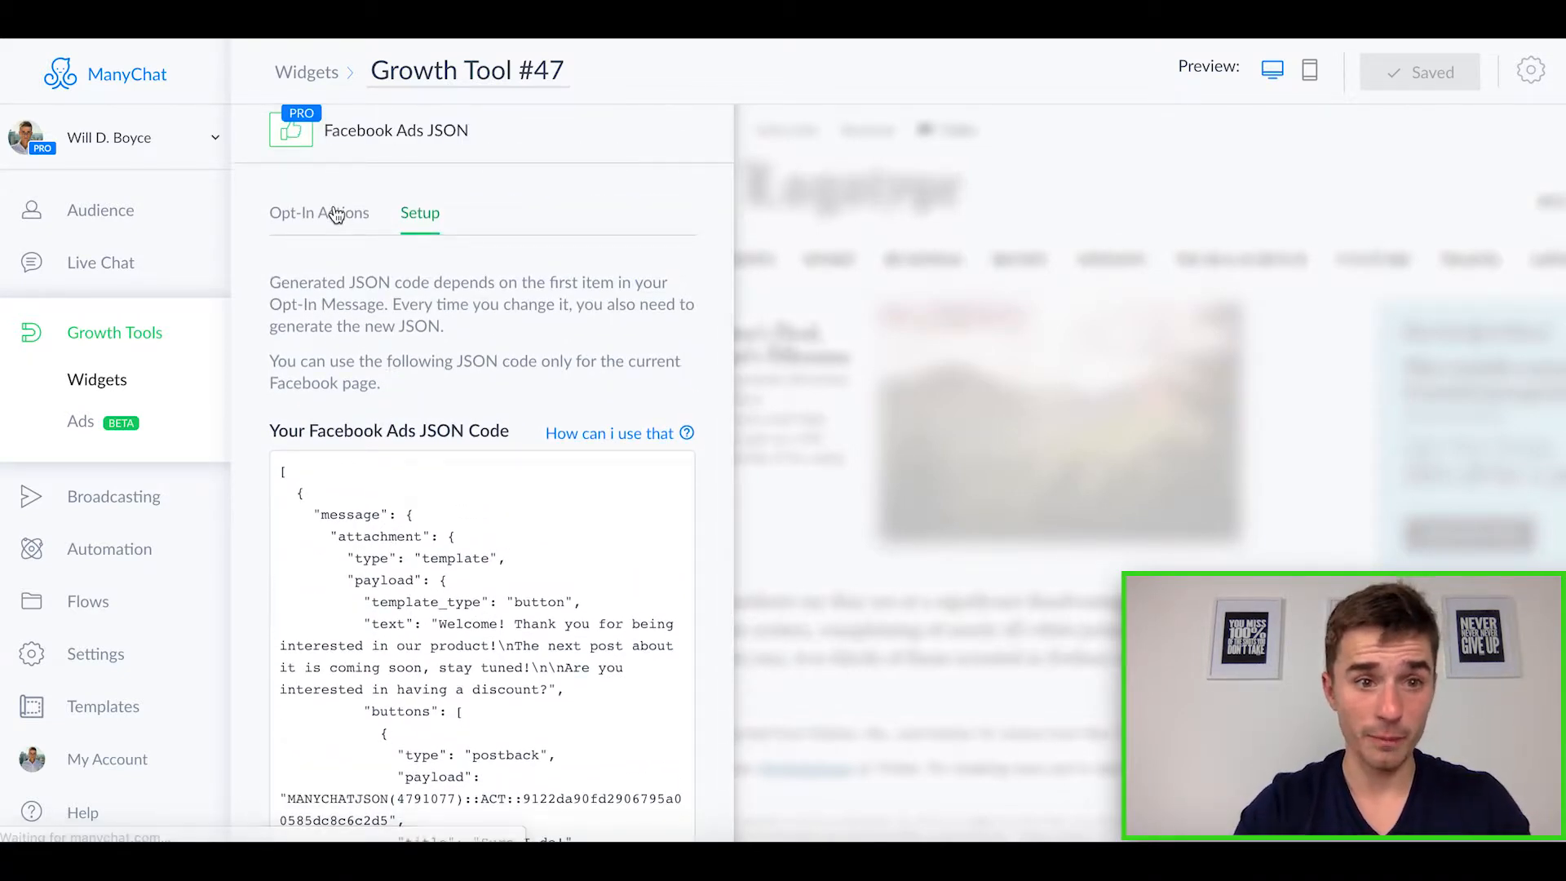
left_click(336, 214)
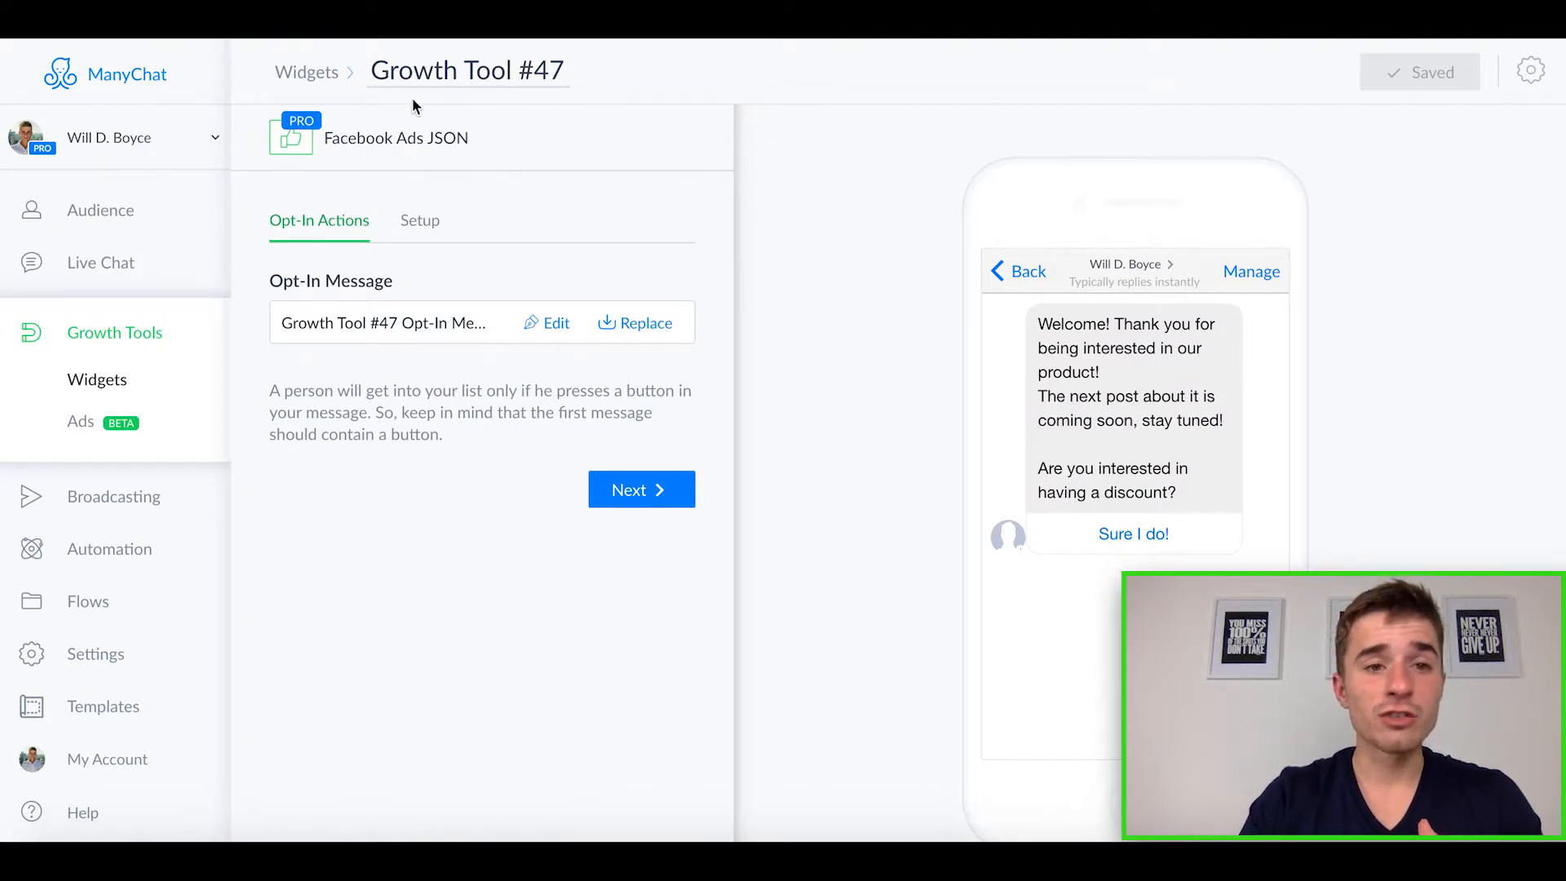
Step: Return to the widgets list and create another growth tool of the Facebook Comments type
left_click(326, 84)
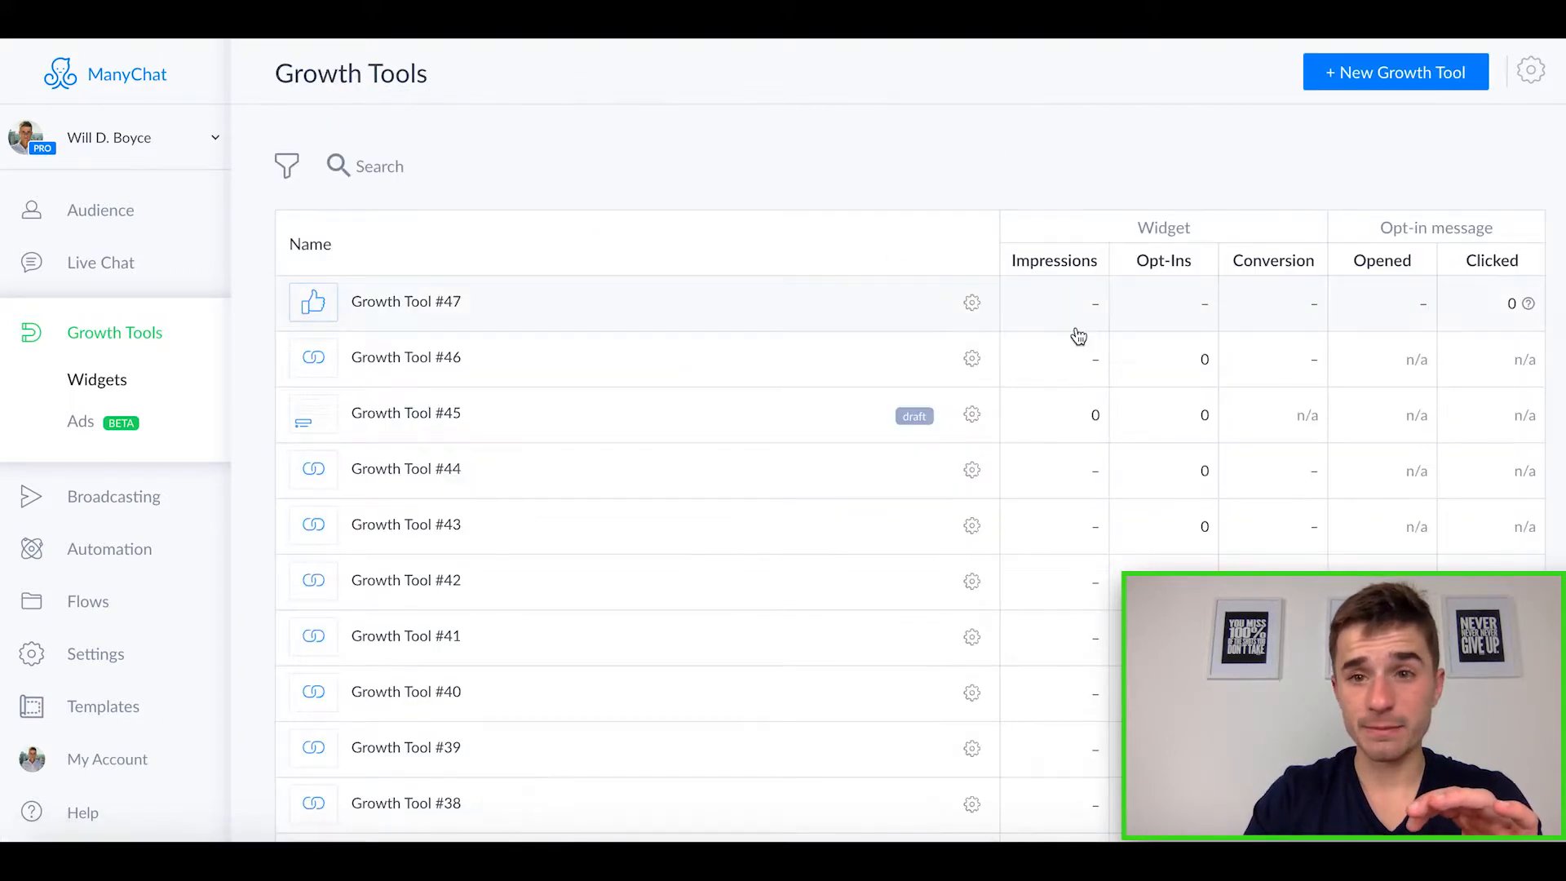
left_click(1395, 75)
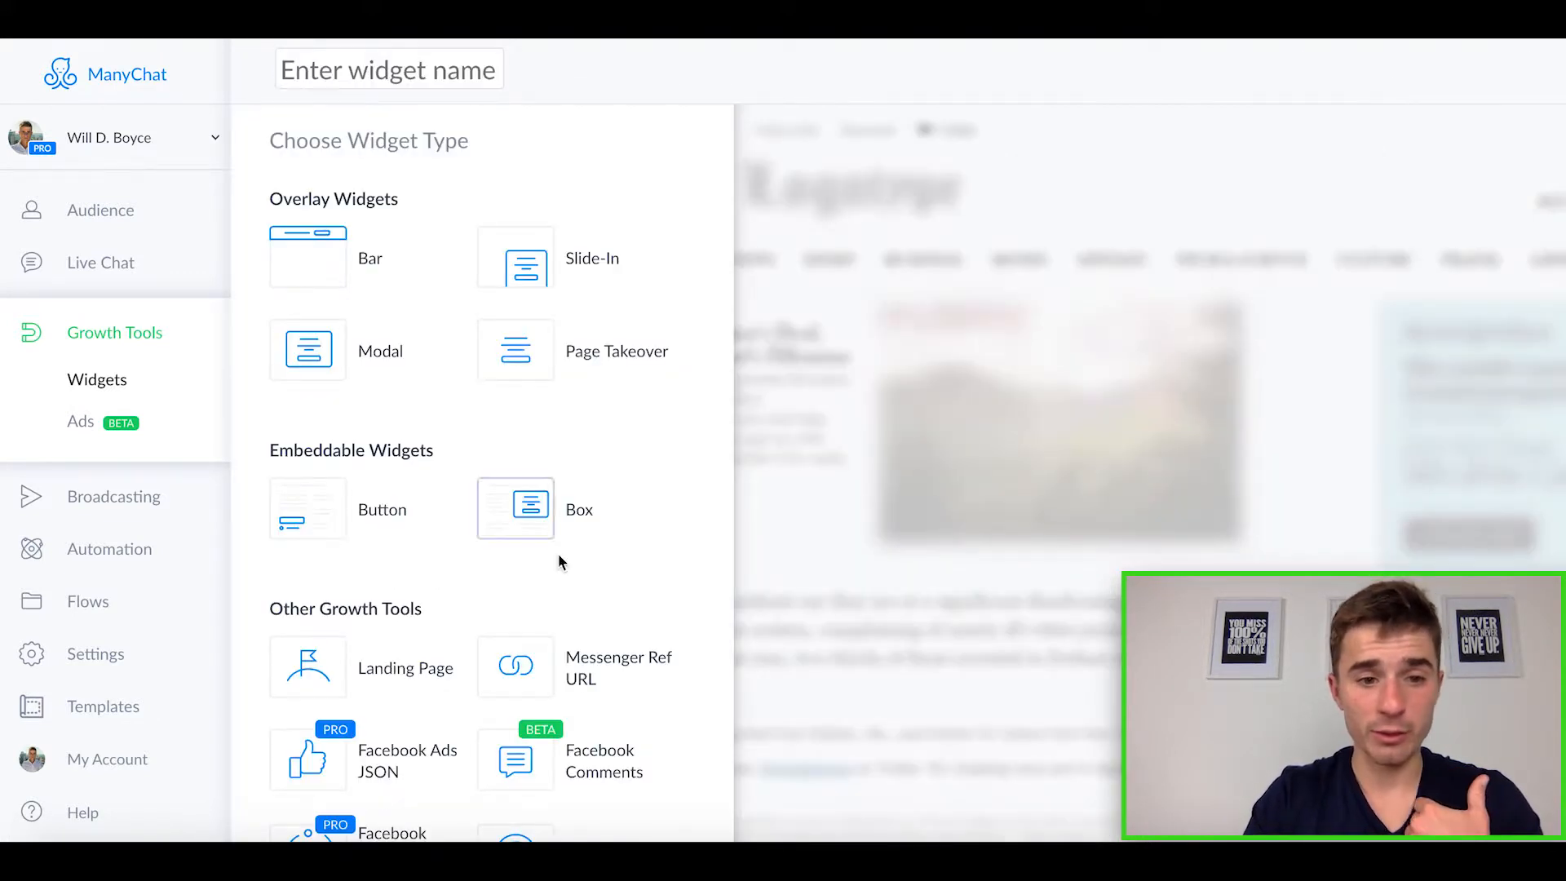
scroll(560, 560, "down", 2)
scroll(560, 563, "down", 1)
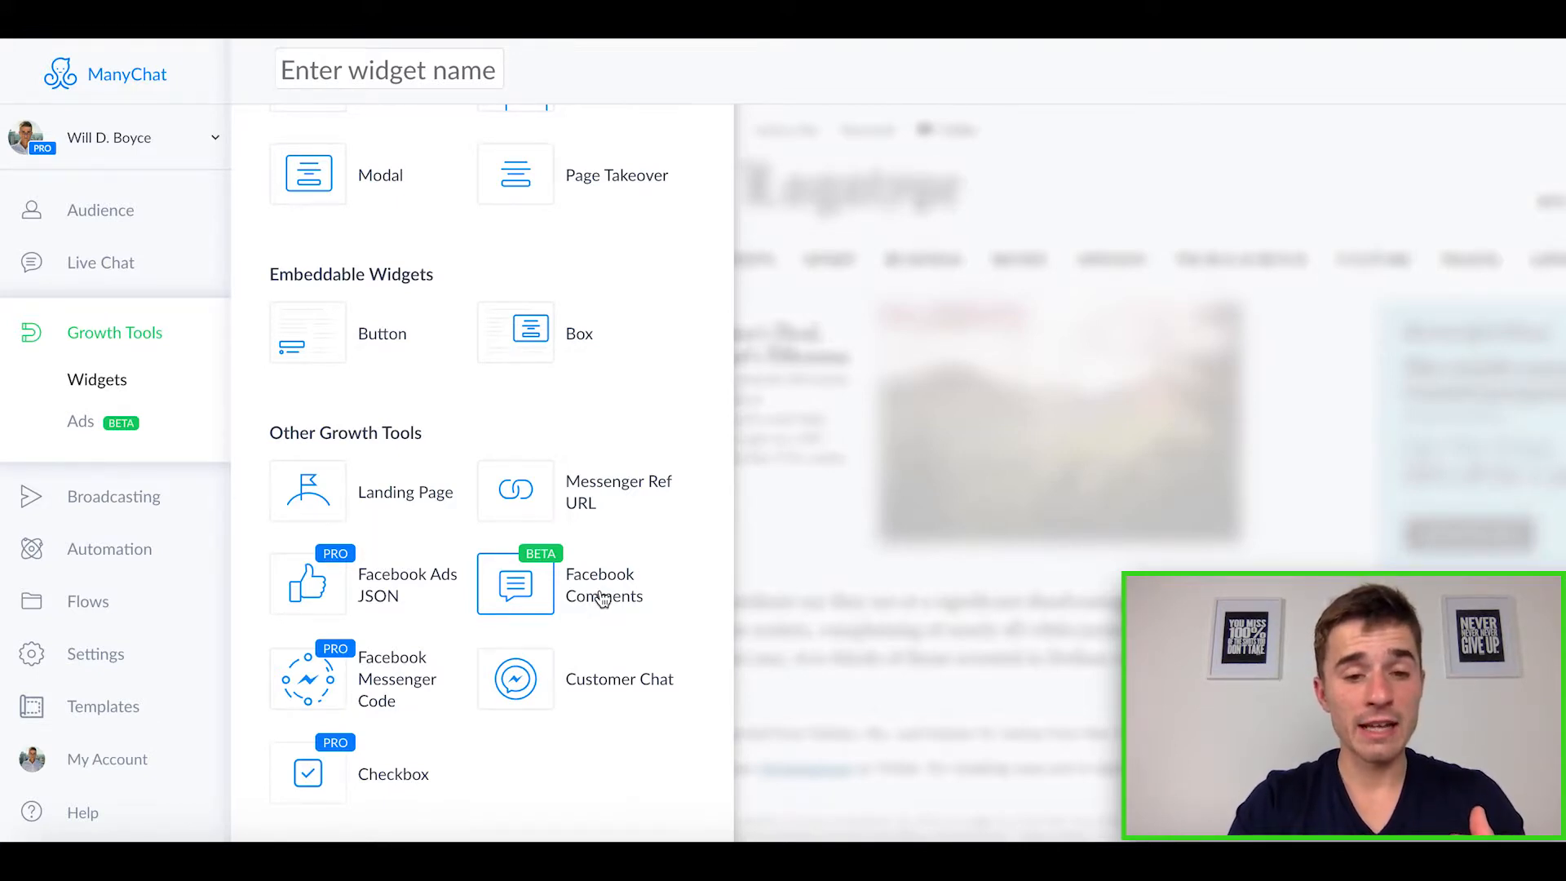
left_click(579, 597)
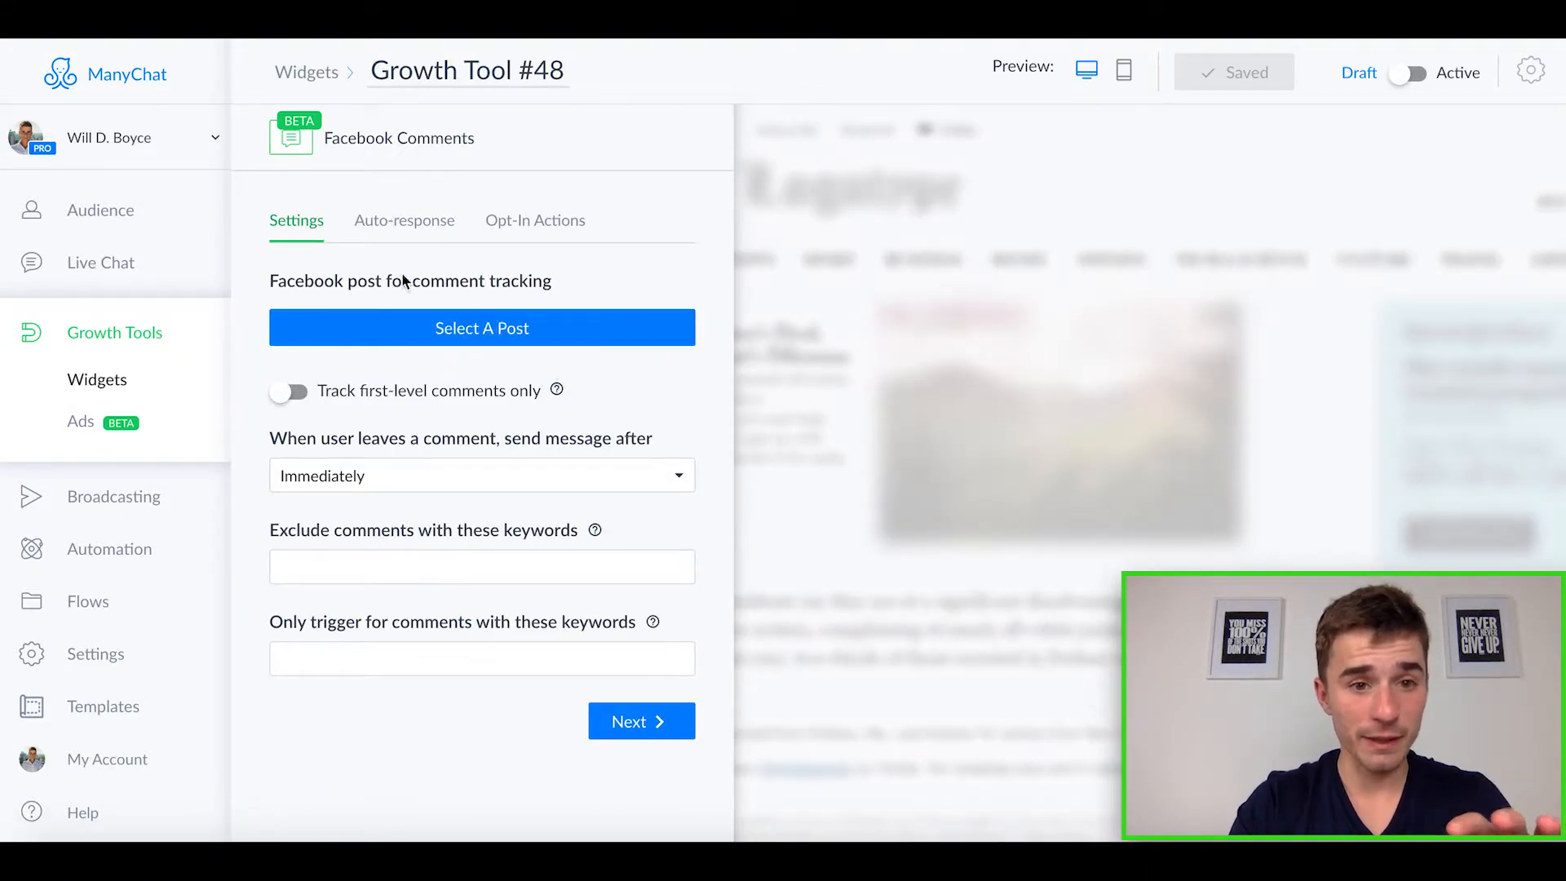
Step: Choose the published post "This is inspiring. Remember, always be thankful" for comment tracking, and set the opt-in message to send to everyone who replies
left_click(472, 336)
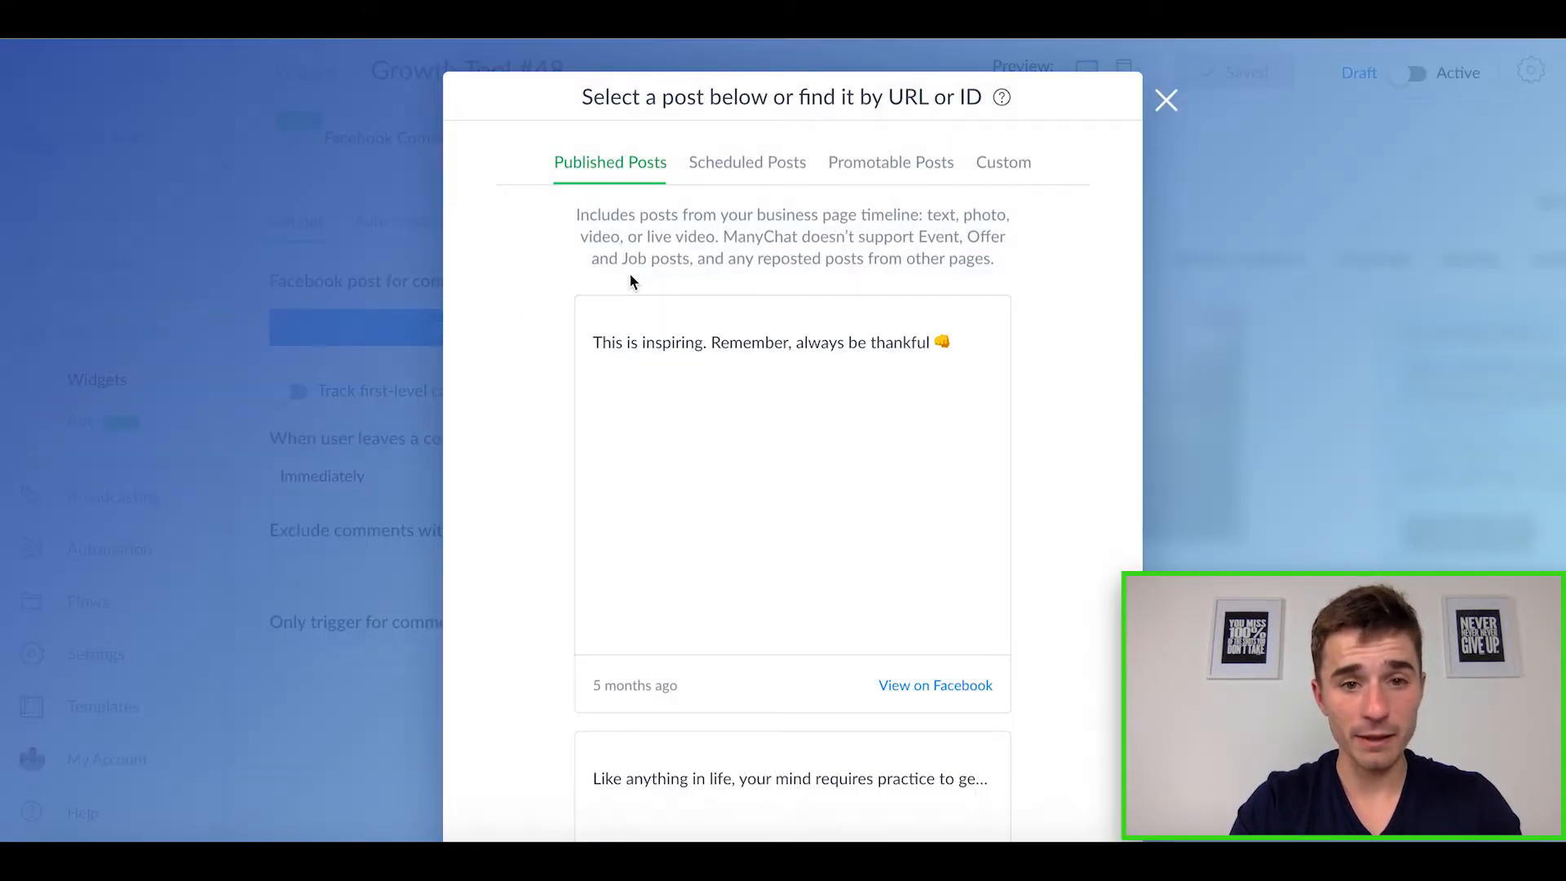
left_click(724, 416)
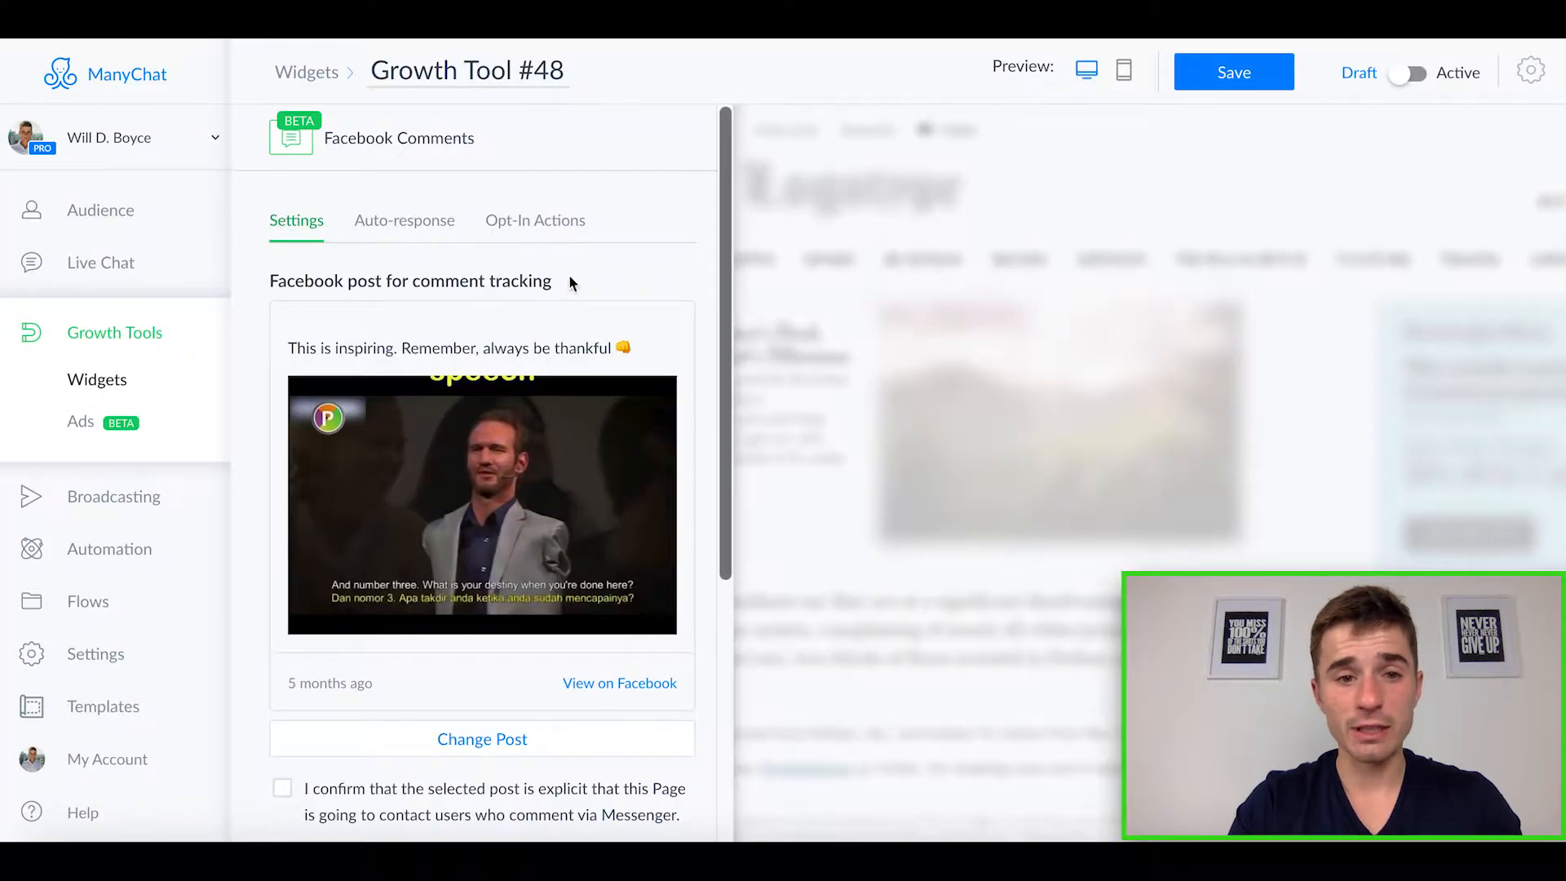
scroll(547, 241, "down", 1)
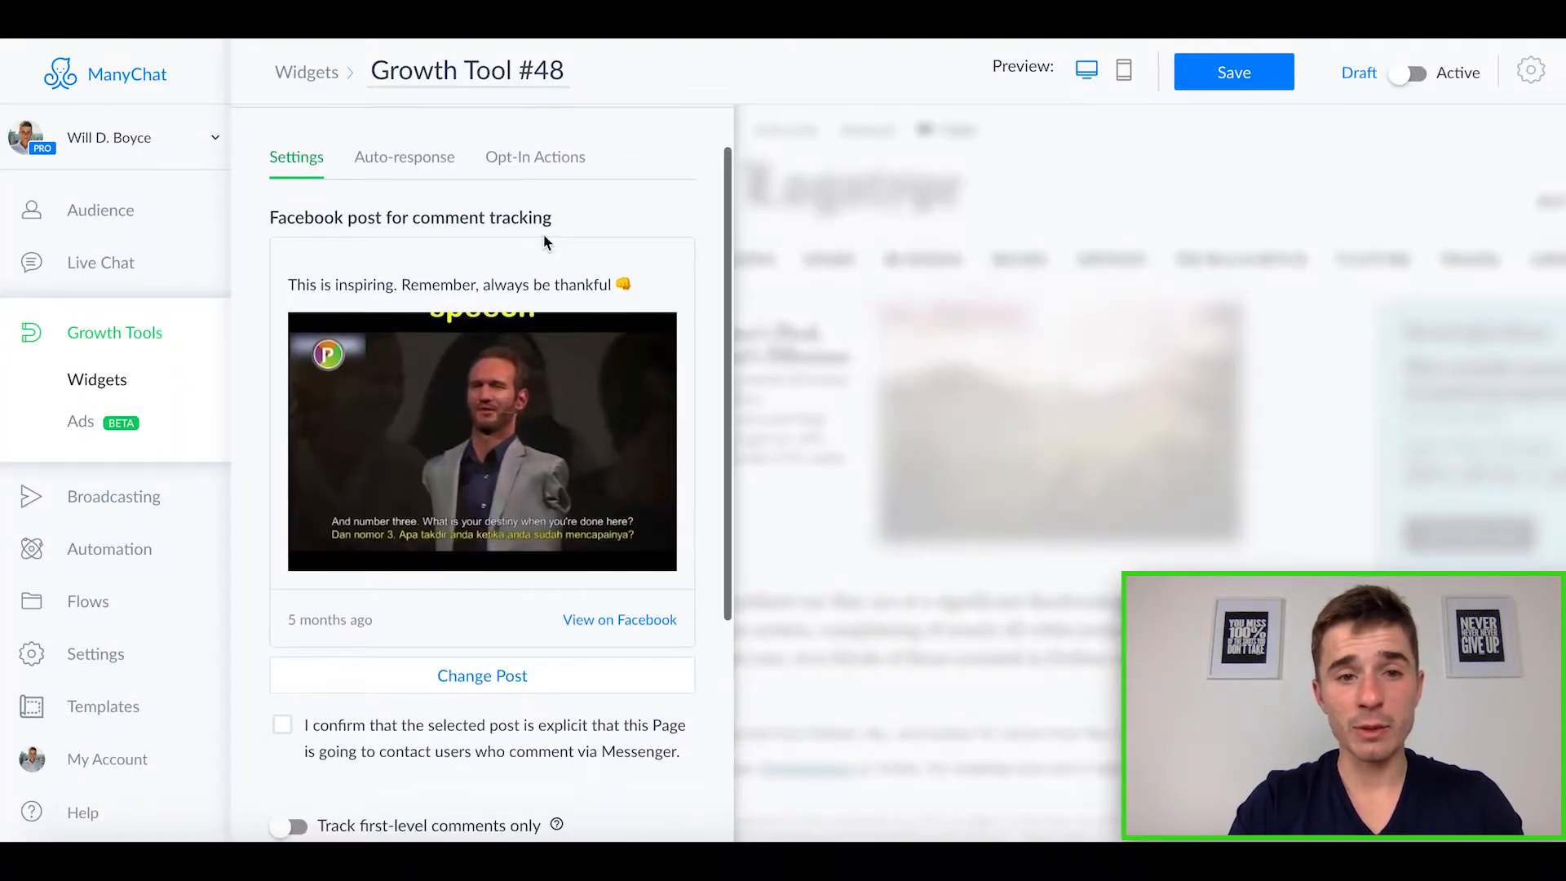
left_click(536, 164)
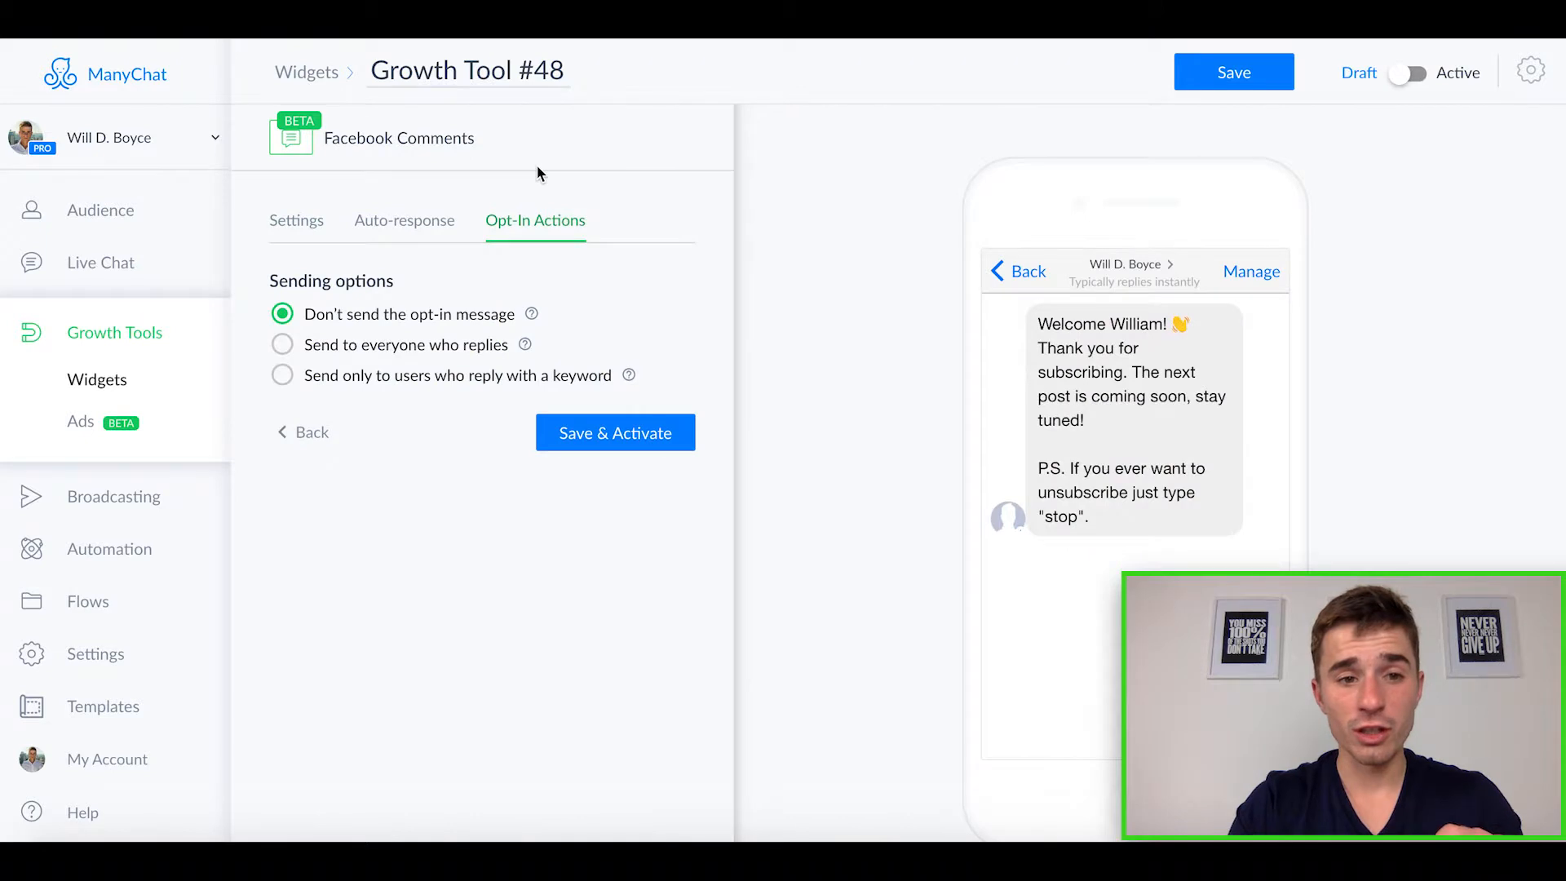
left_click(285, 349)
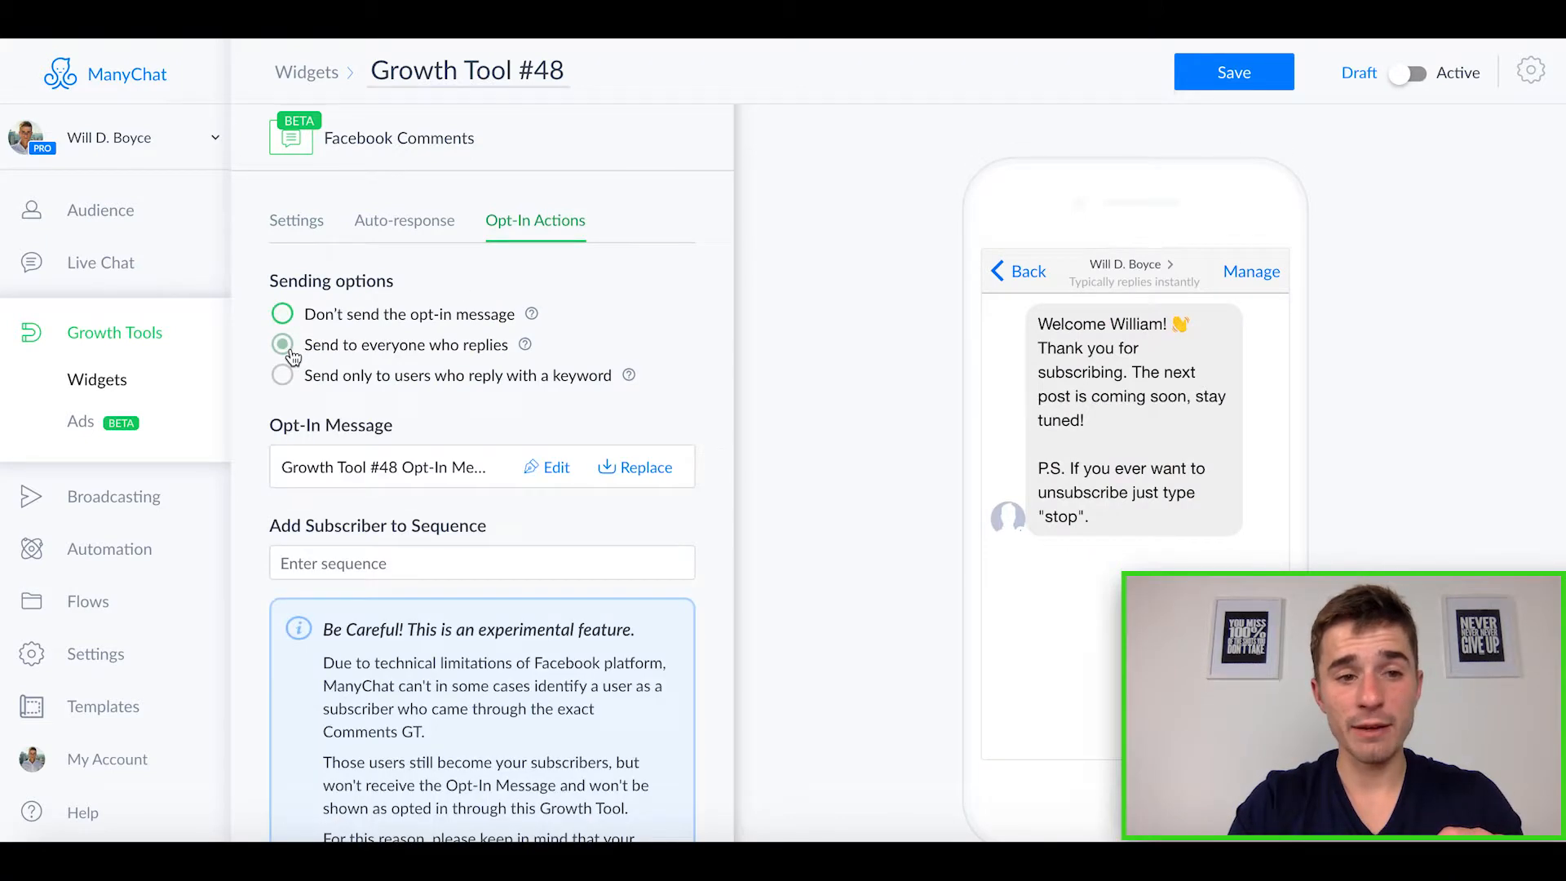
Step: Browse the Real Estate Course Flows folder for a replacement Facebook Comments opt-in message, and close the flow picker without choosing one
scroll(513, 396, "down", 2)
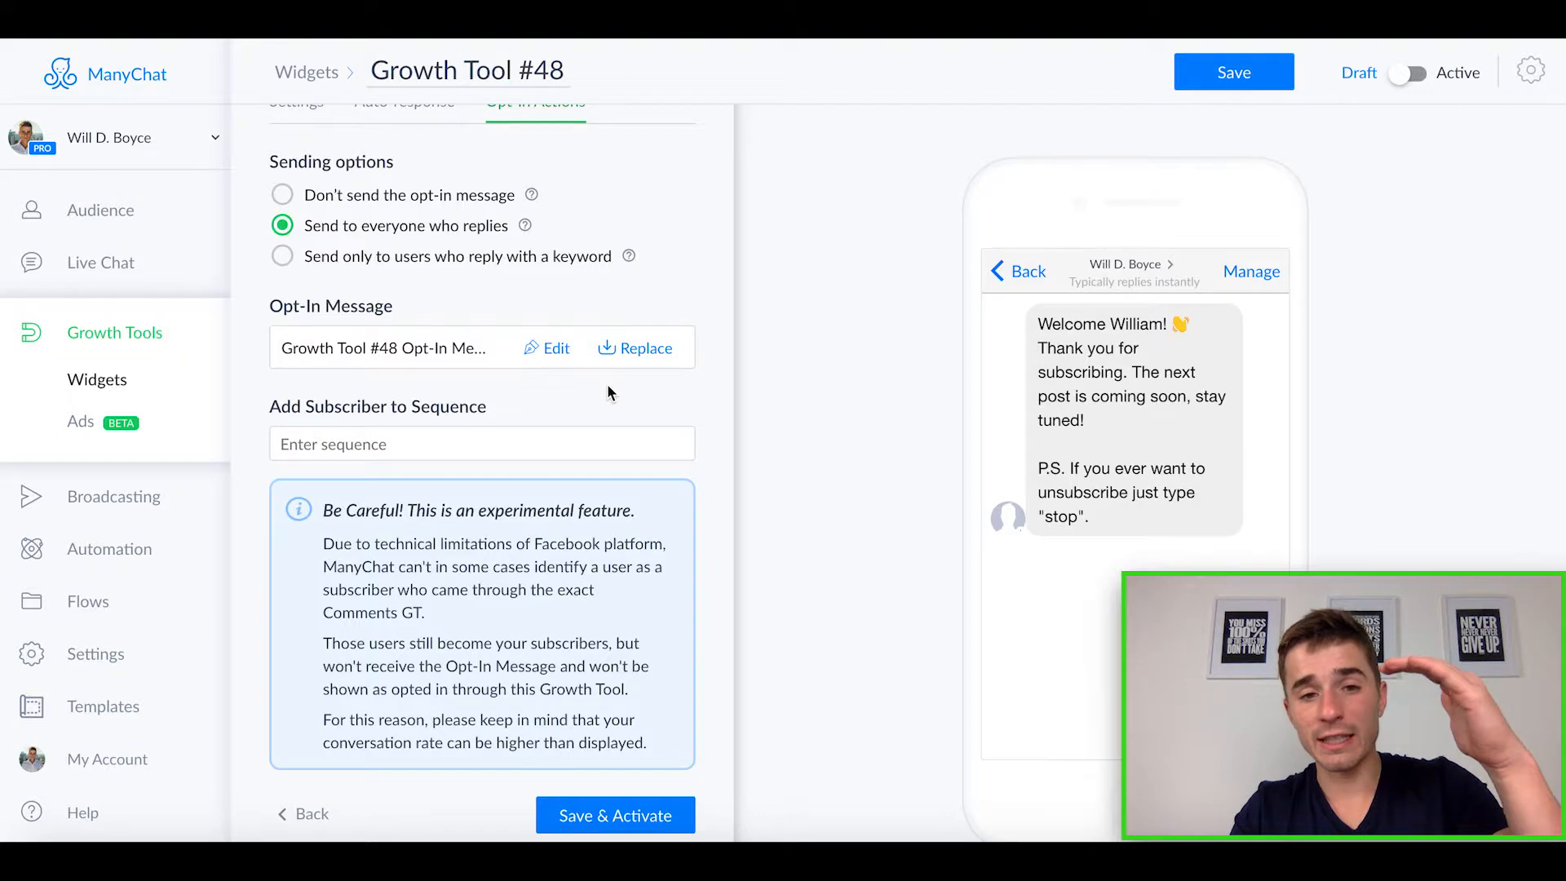
left_click(639, 354)
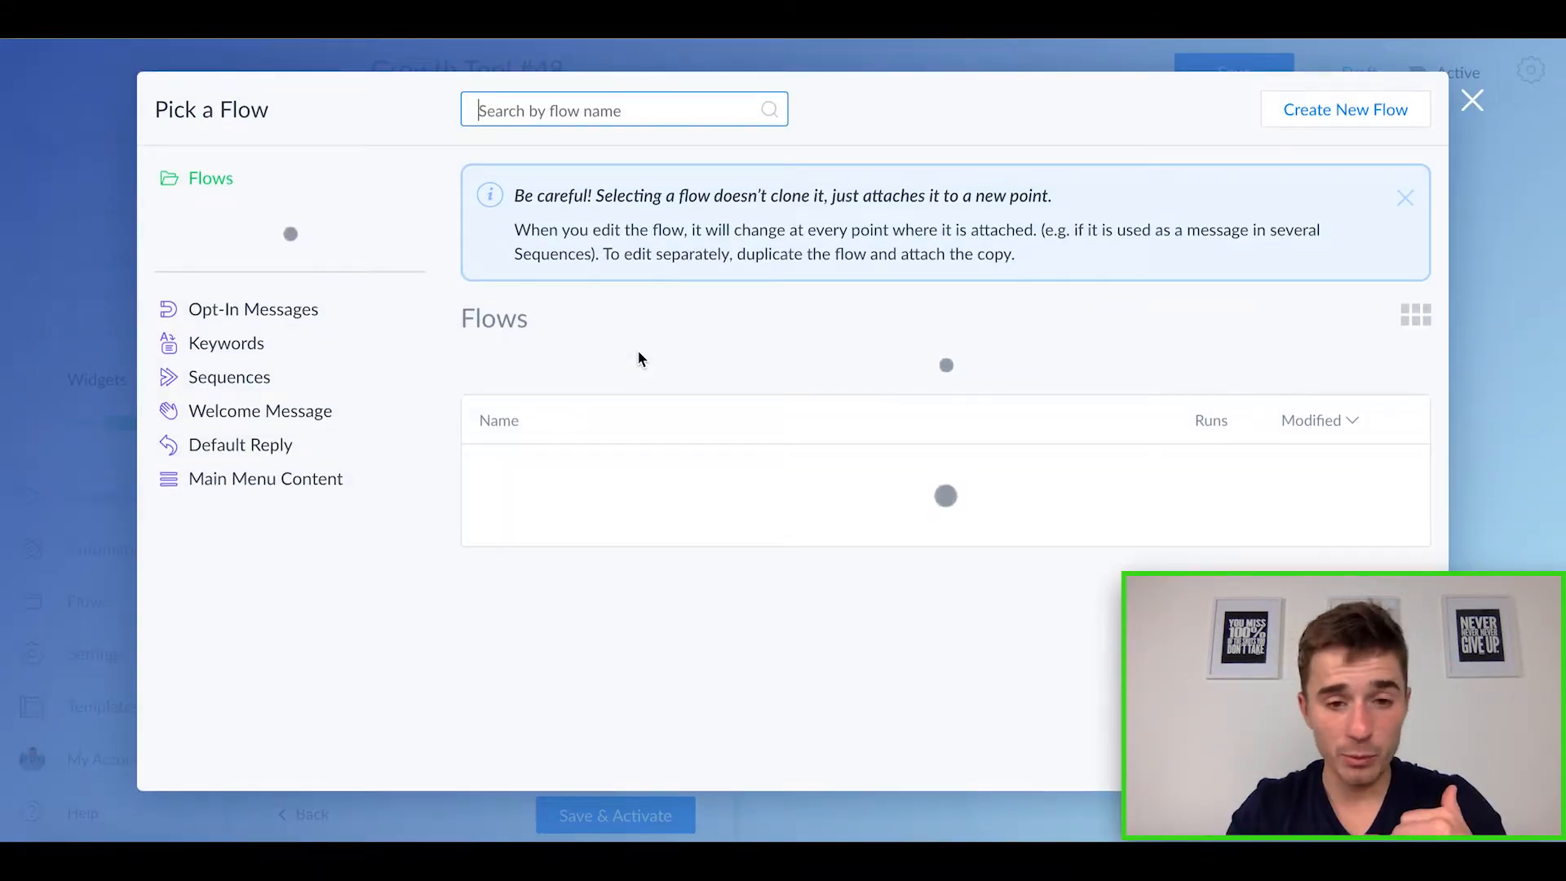
left_click(937, 386)
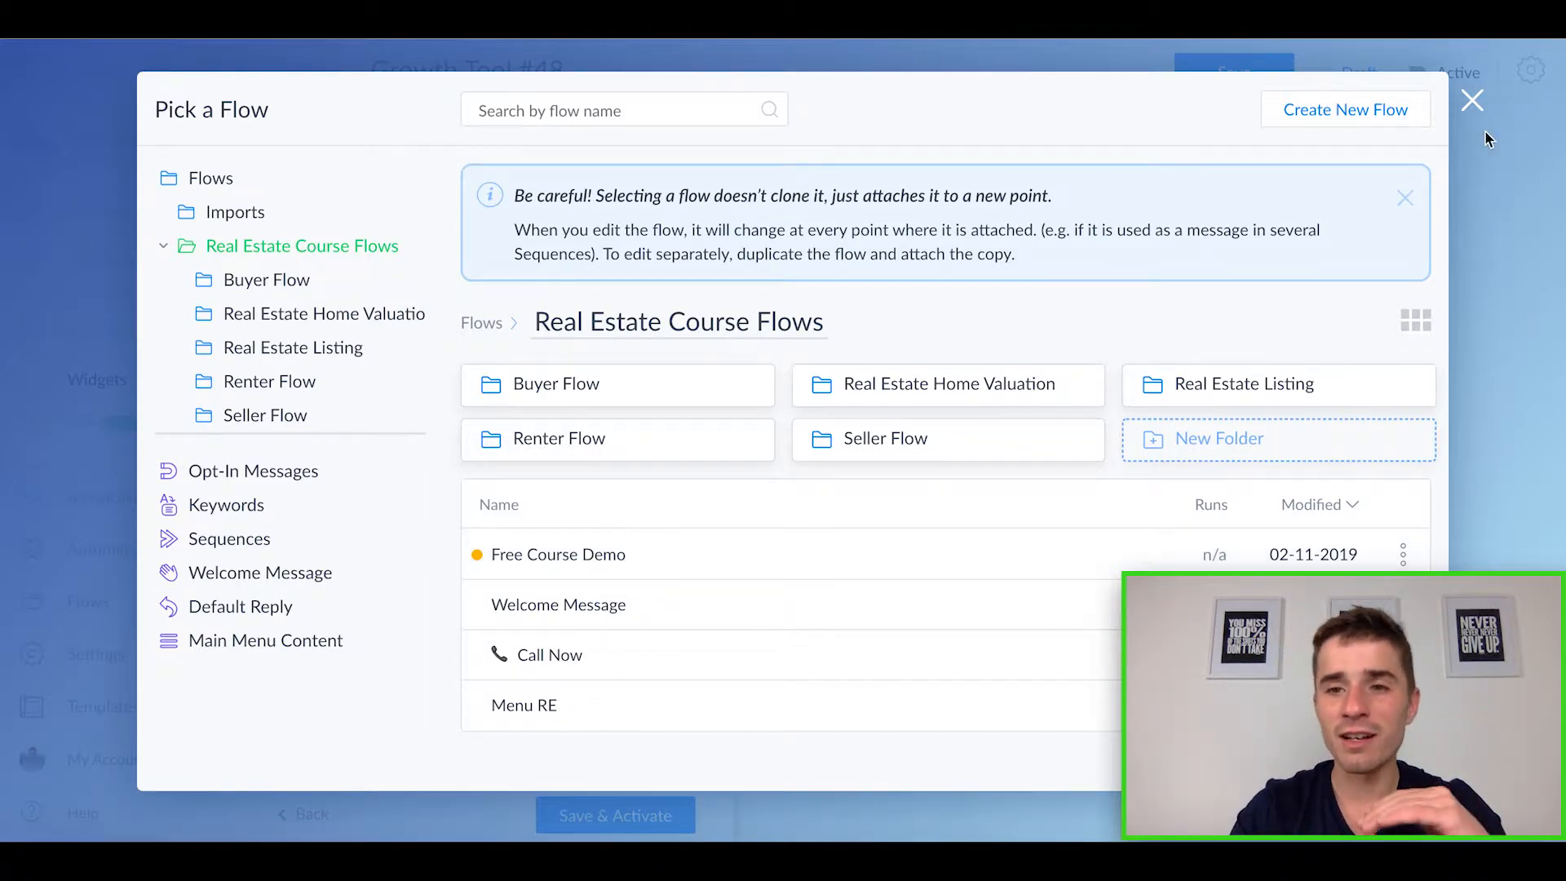
left_click(1473, 101)
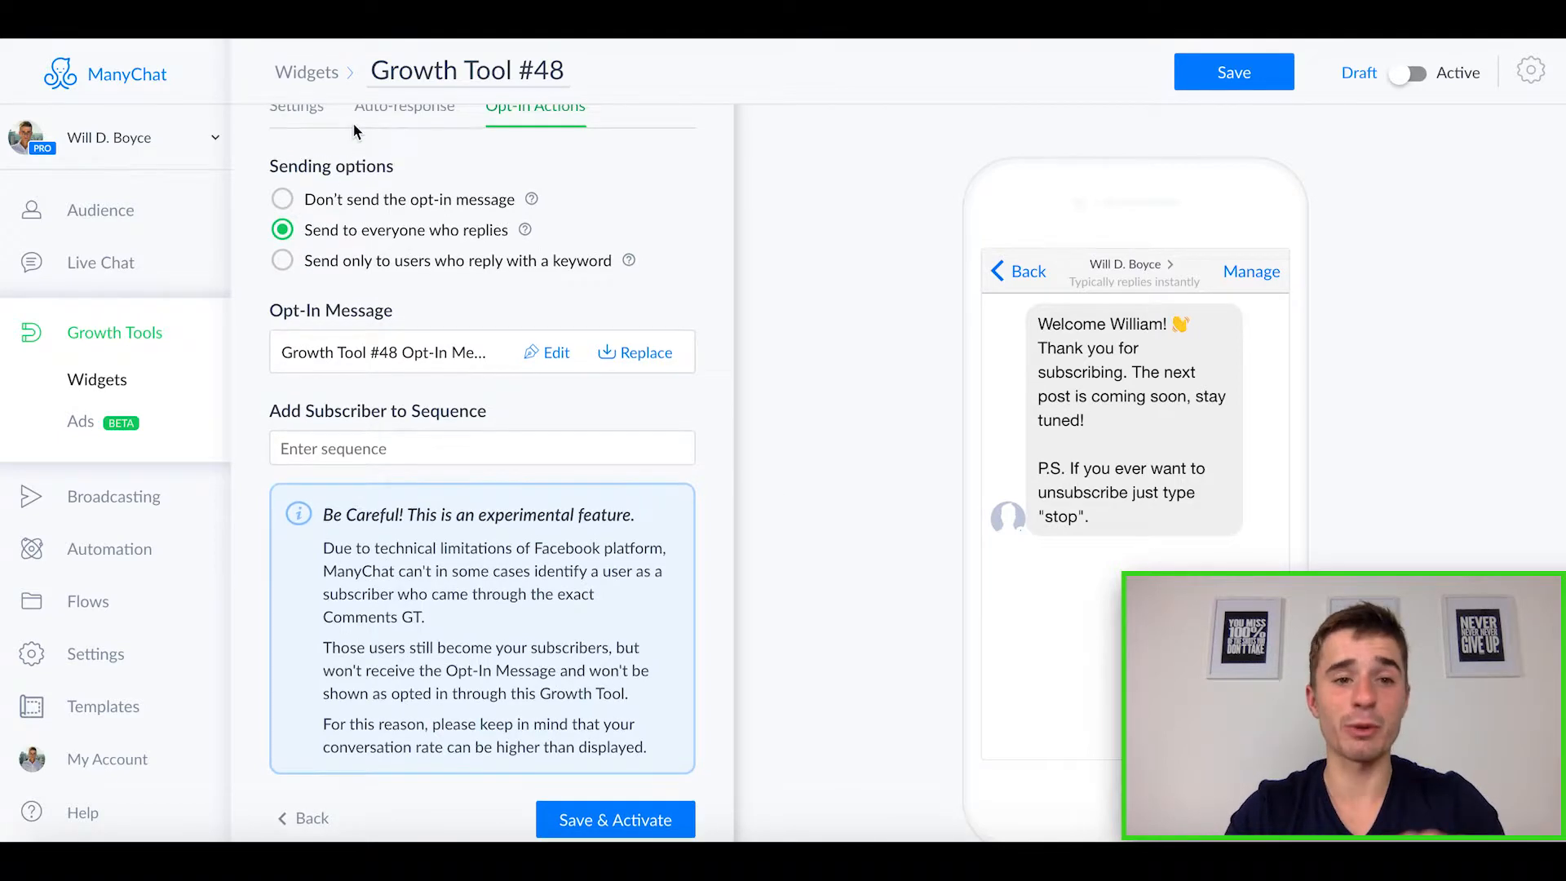
scroll(354, 124, "up", 3)
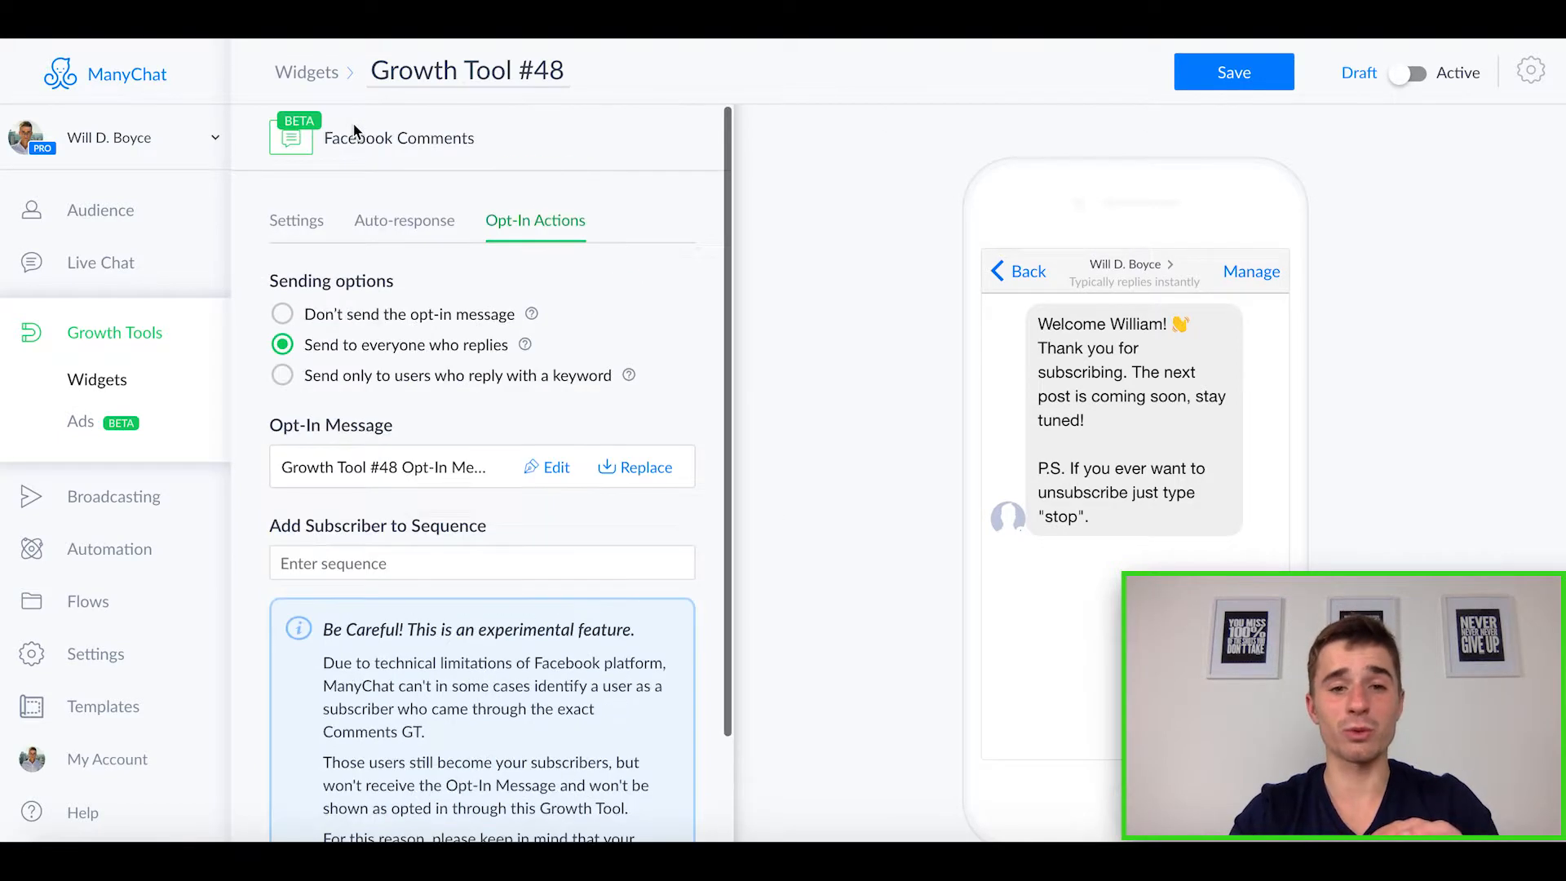
Step: Leave the Facebook Comments growth tool for the widgets list, discarding its unsaved changes
left_click(320, 77)
left_click(608, 186)
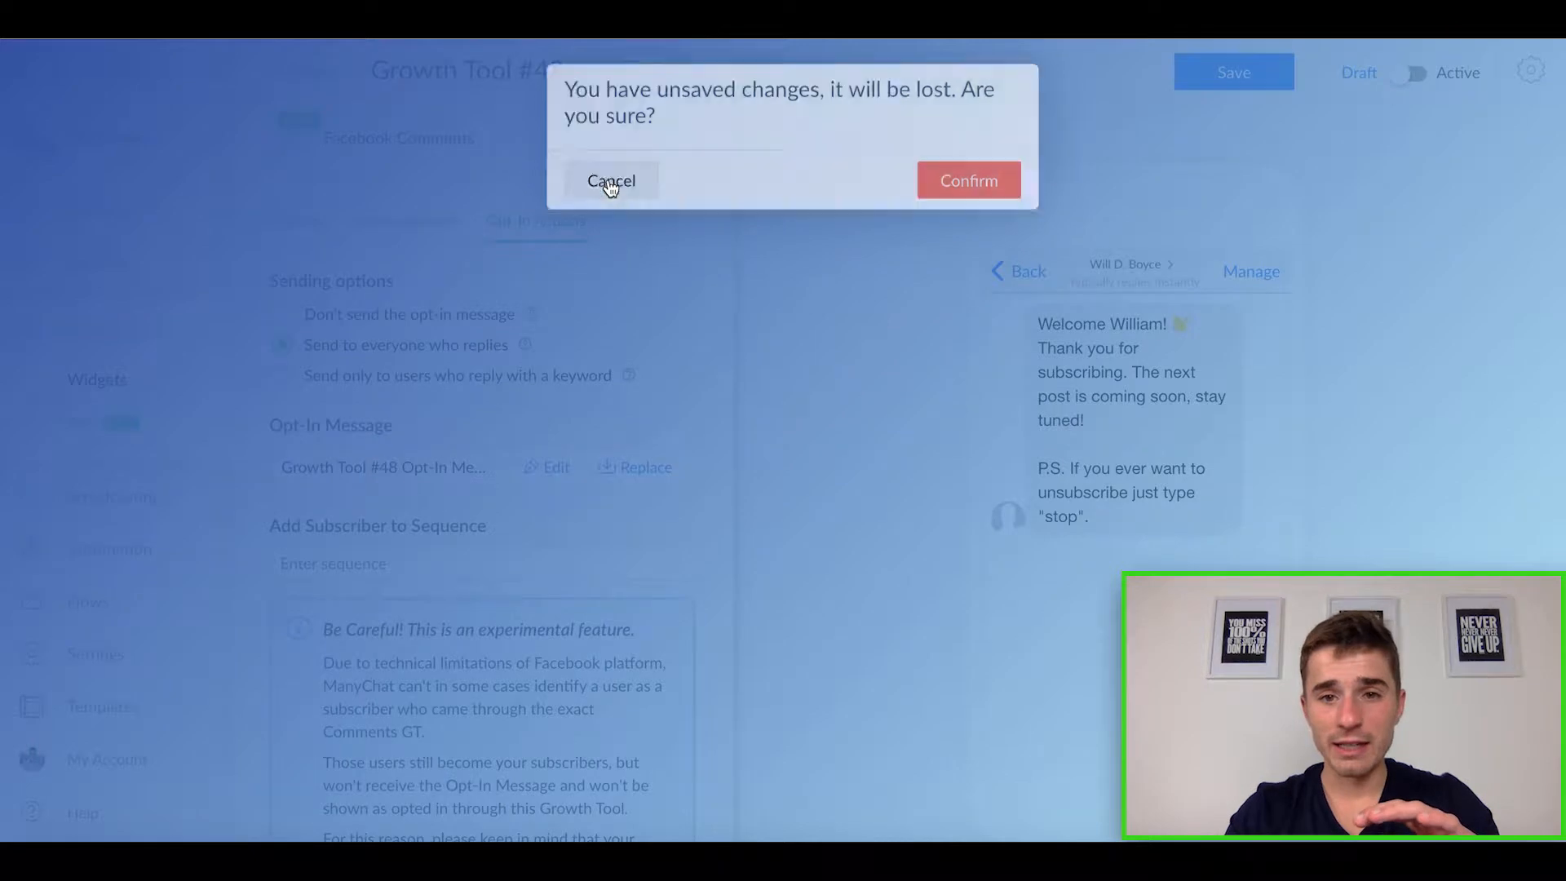
left_click(334, 84)
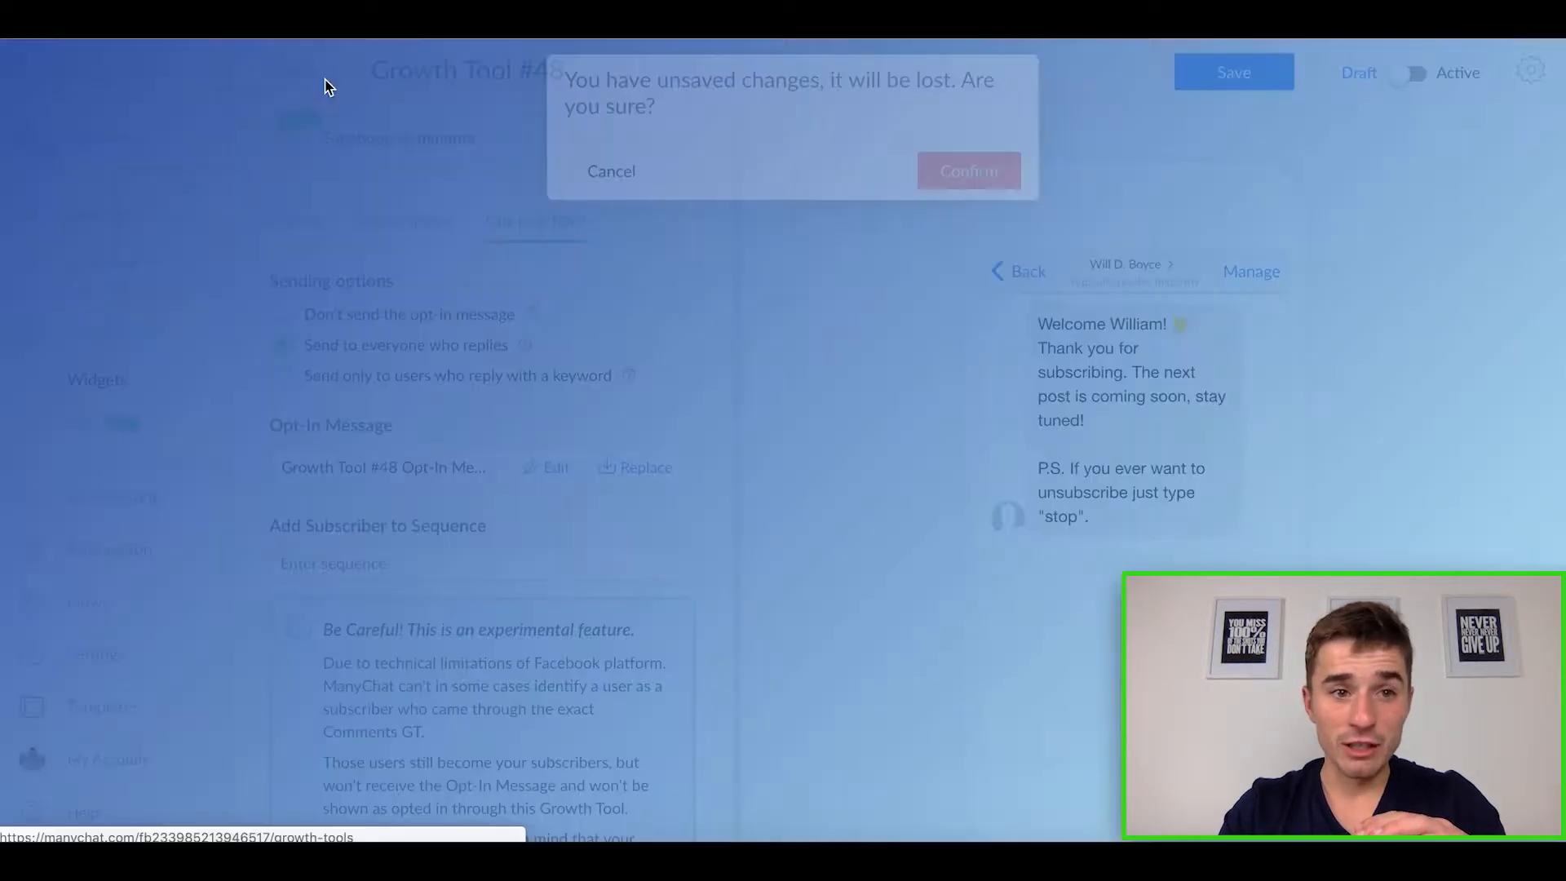
left_click(951, 194)
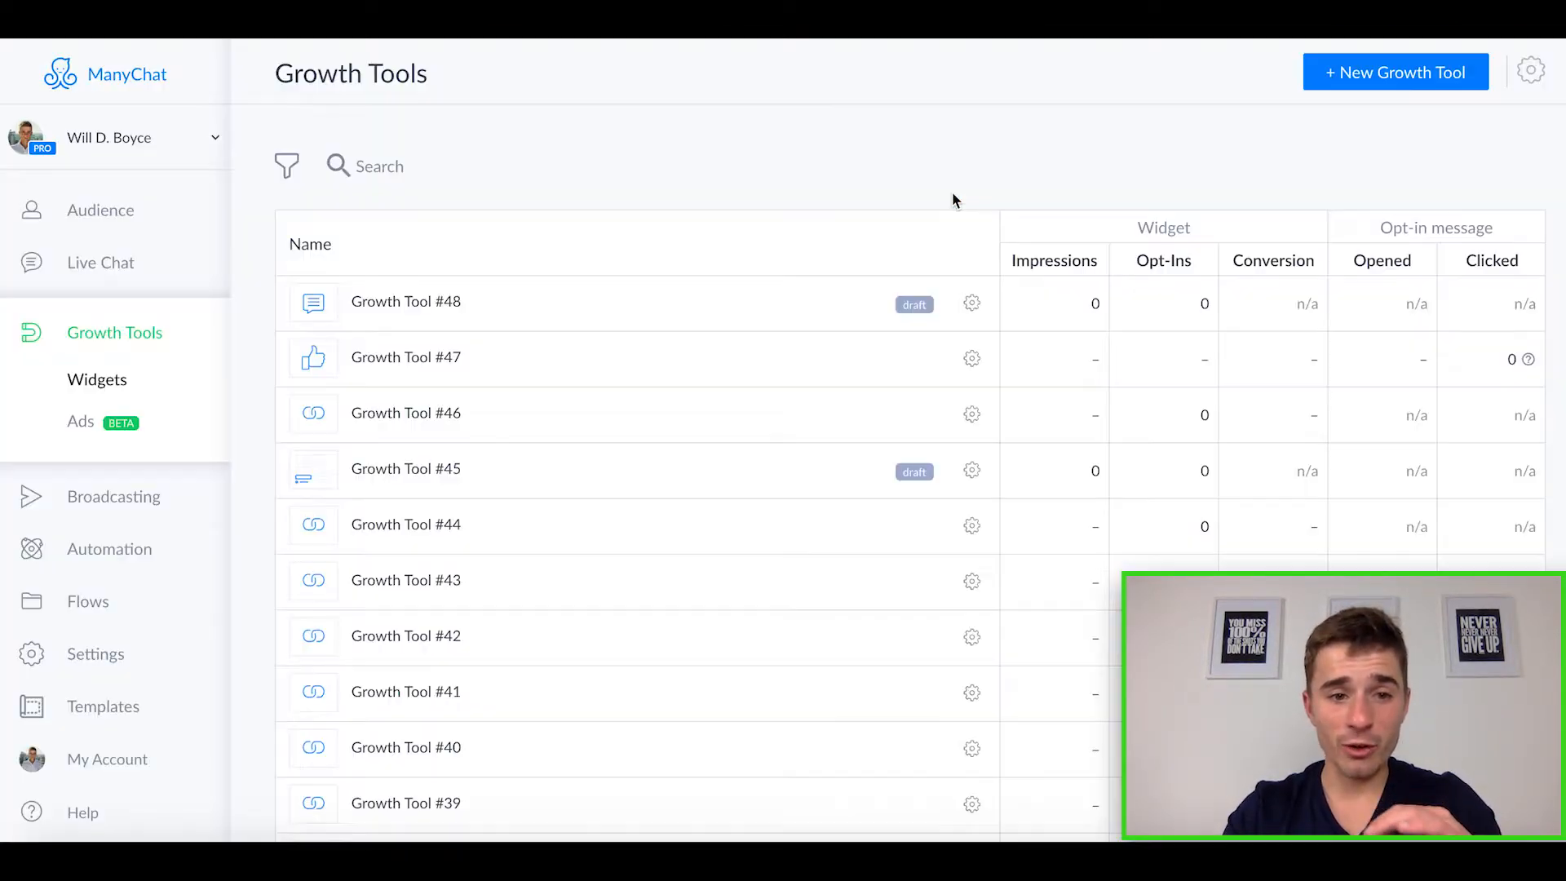
Step: Create another growth tool of the Facebook Messenger Code type
left_click(1381, 79)
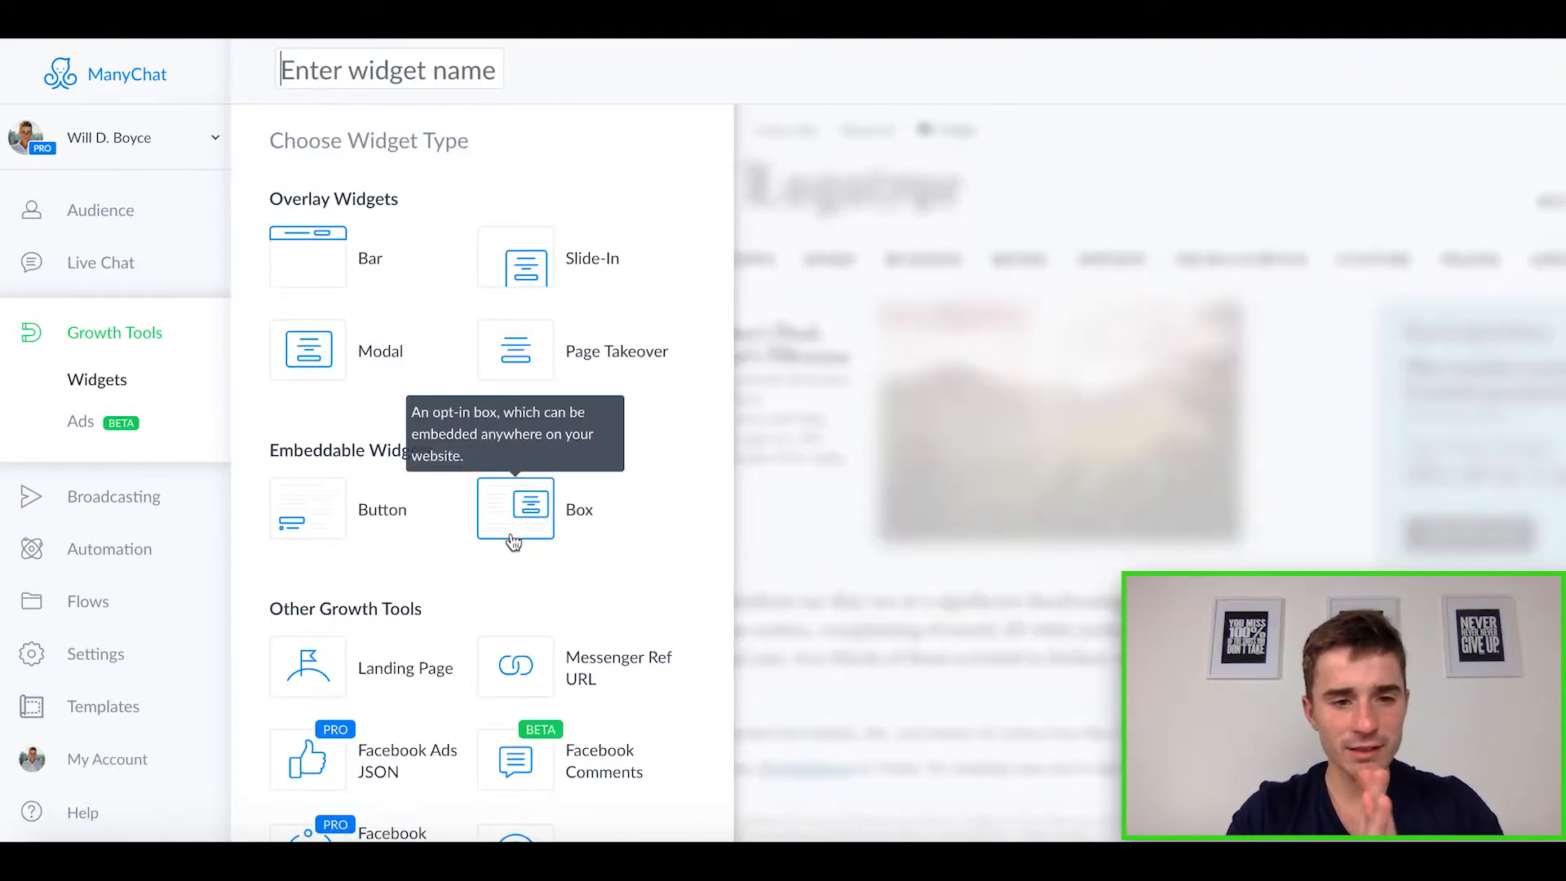
scroll(463, 647, "down", 2)
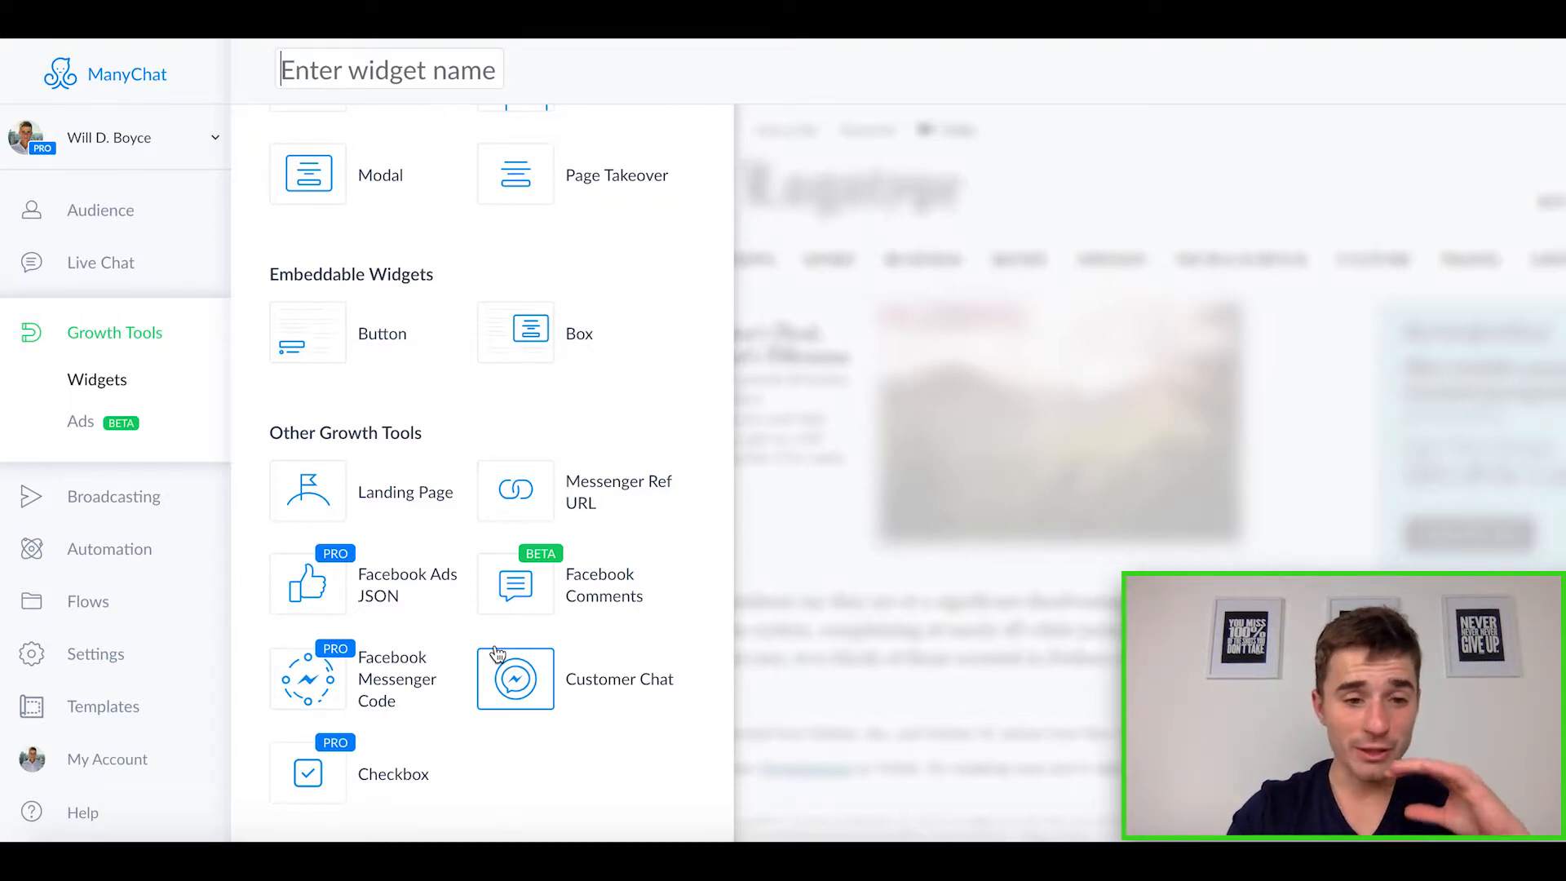
left_click(403, 685)
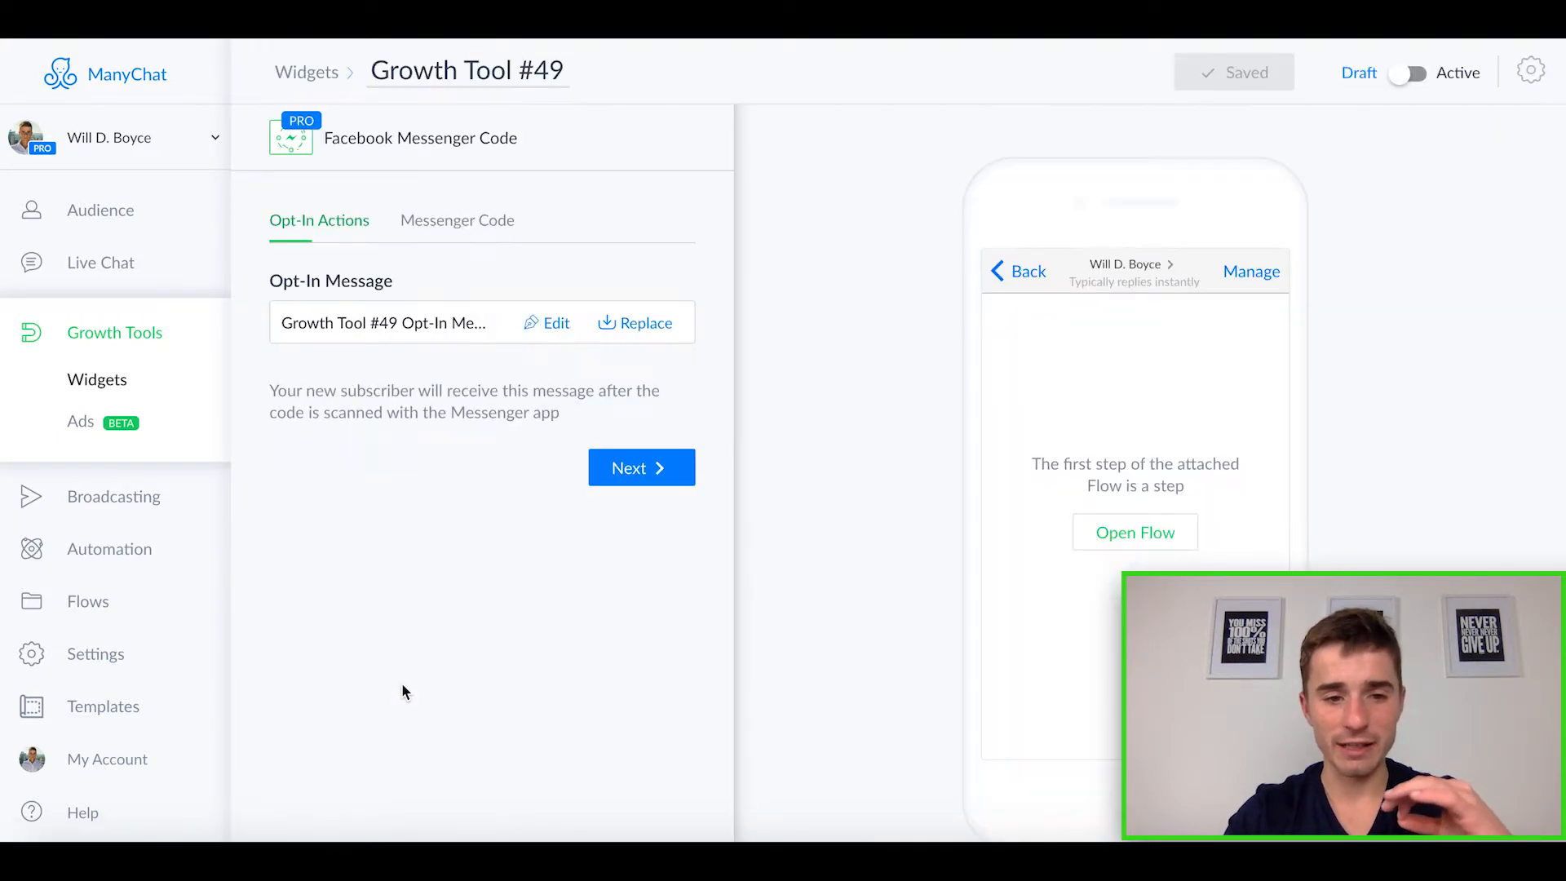
Step: Display the growth tool's Messenger Code and review its image size and download options
left_click(458, 220)
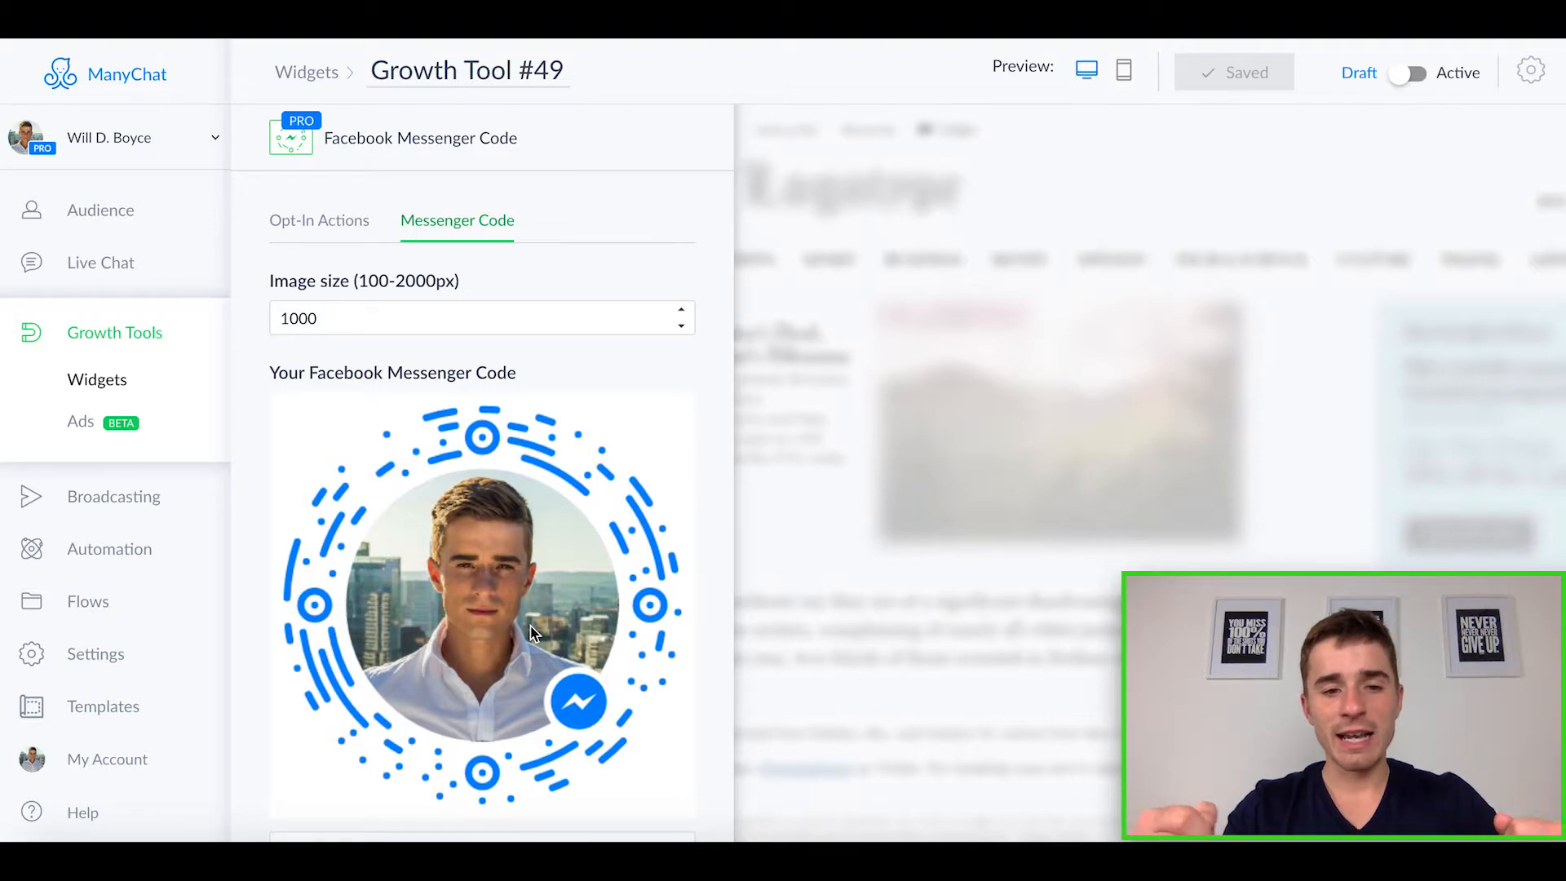
scroll(519, 505, "down", 1)
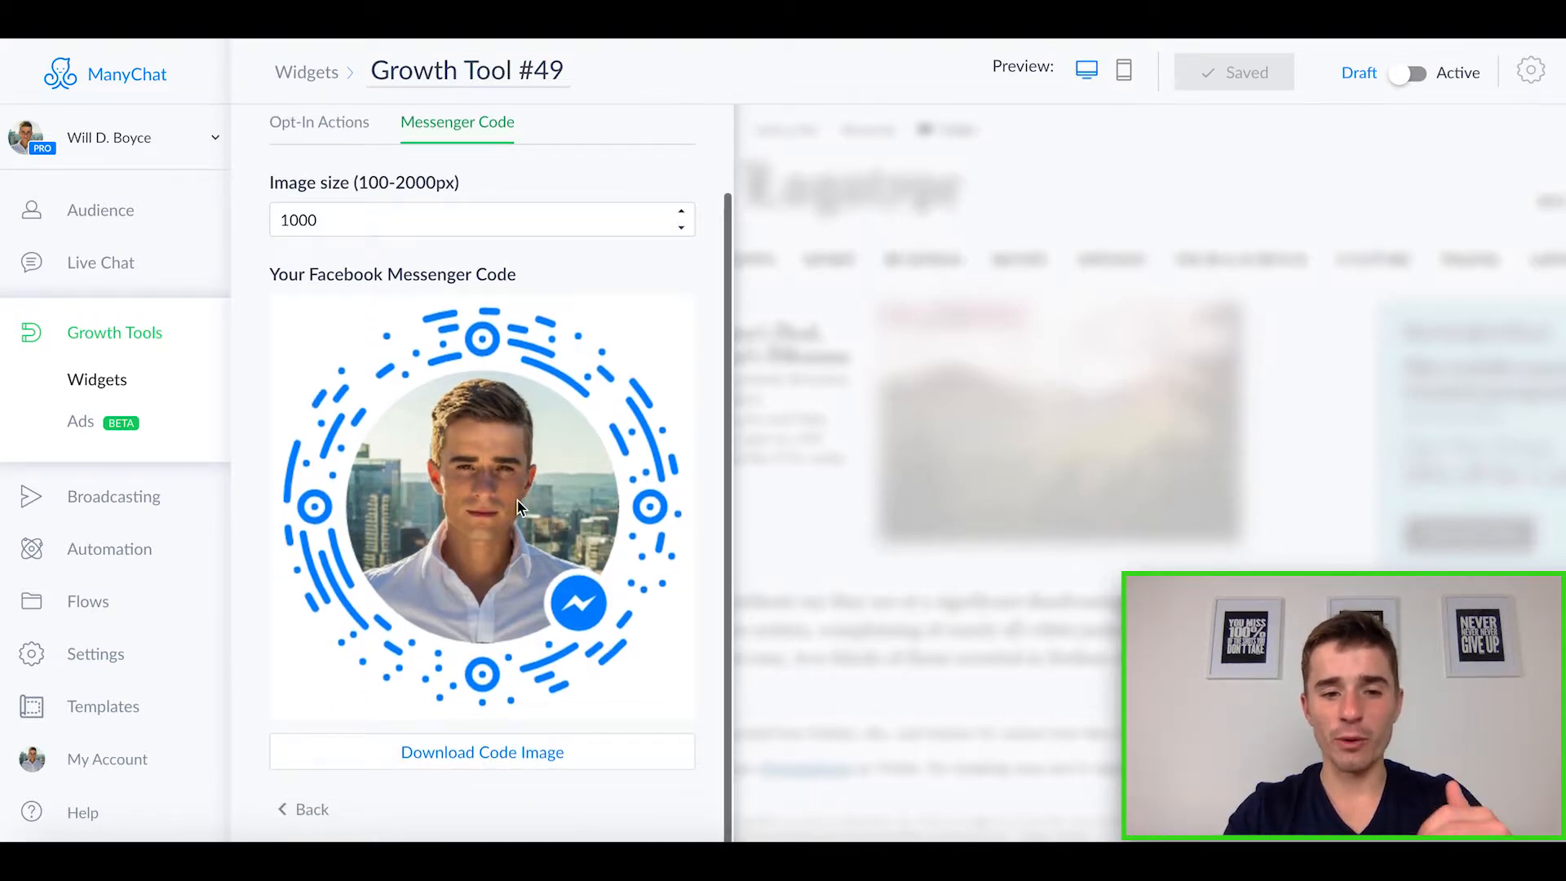
scroll(473, 458, "up", 1)
scroll(472, 455, "up", 1)
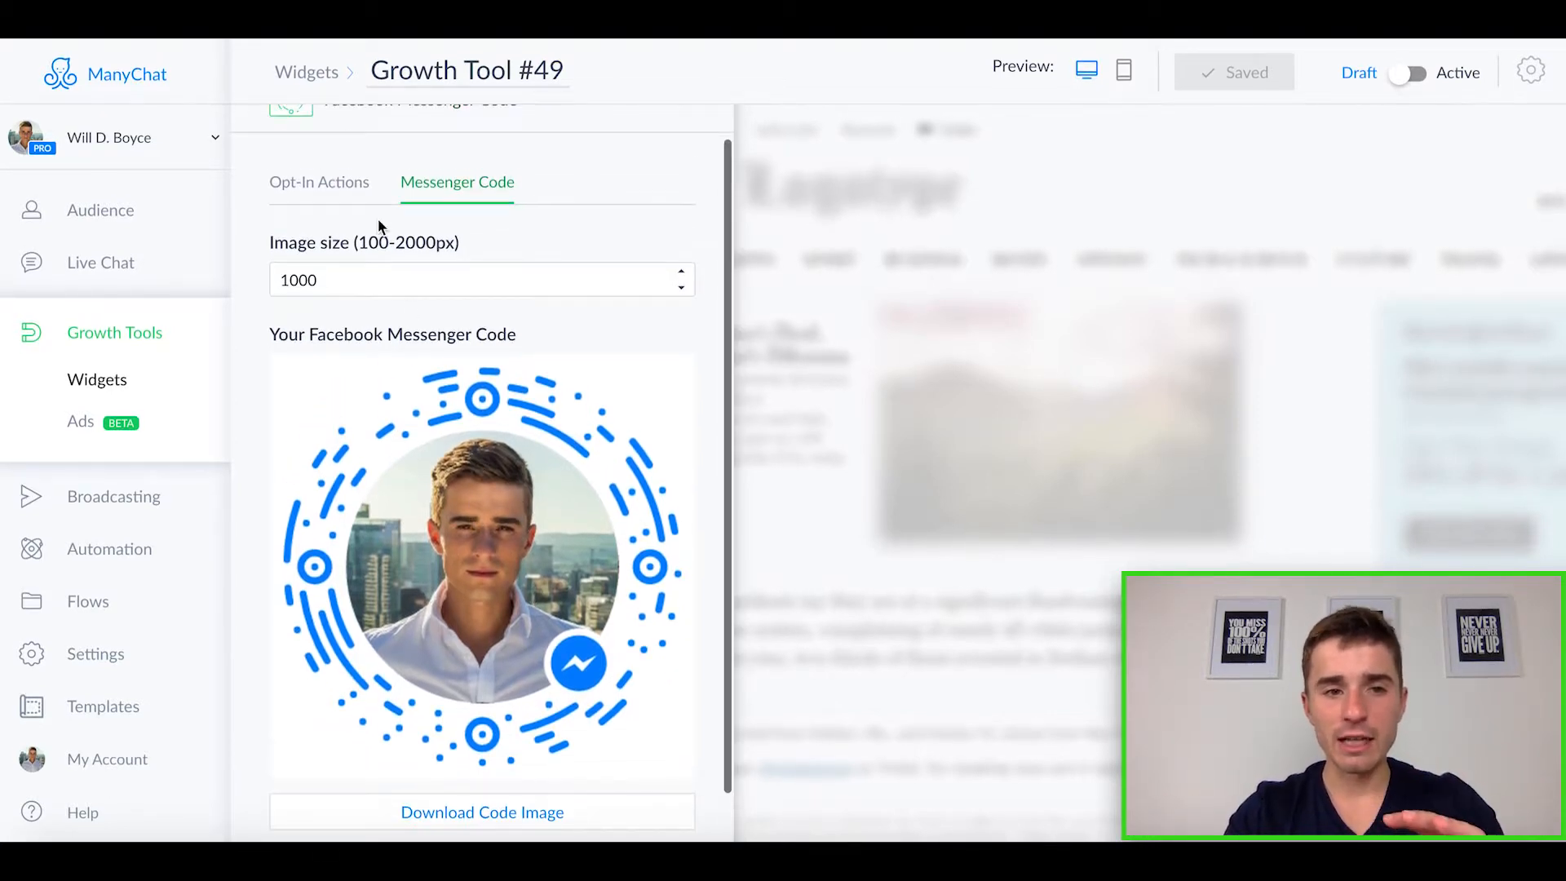
Step: Replace the Messenger Code growth tool's opt-in message with the 1-Real Estate Listing flow from the Real Estate Listing folder in Real Estate Course Flows
left_click(347, 198)
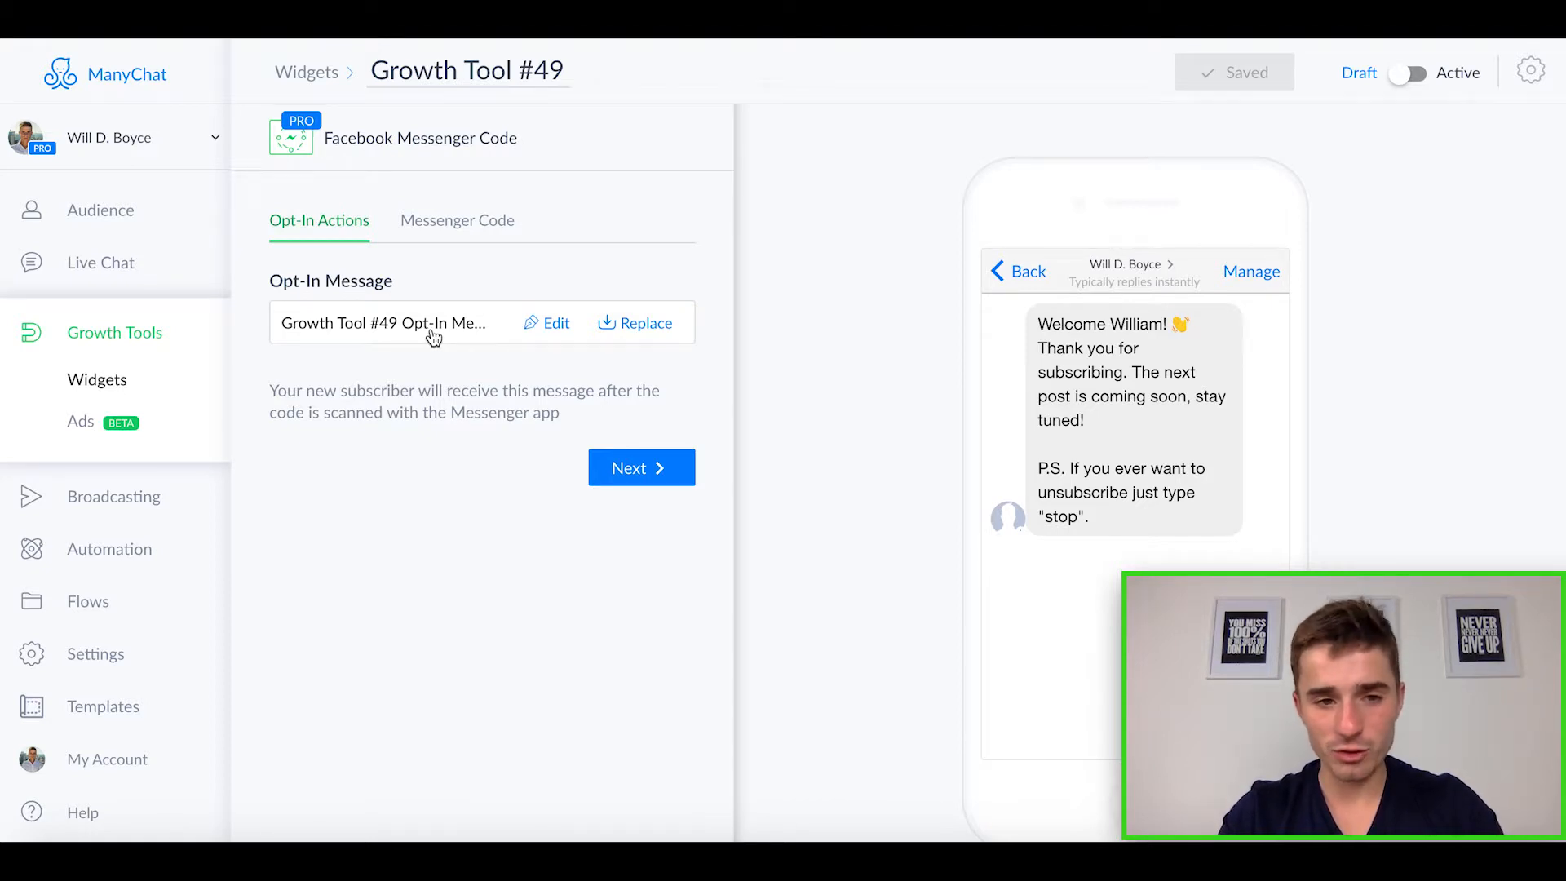
left_click(652, 330)
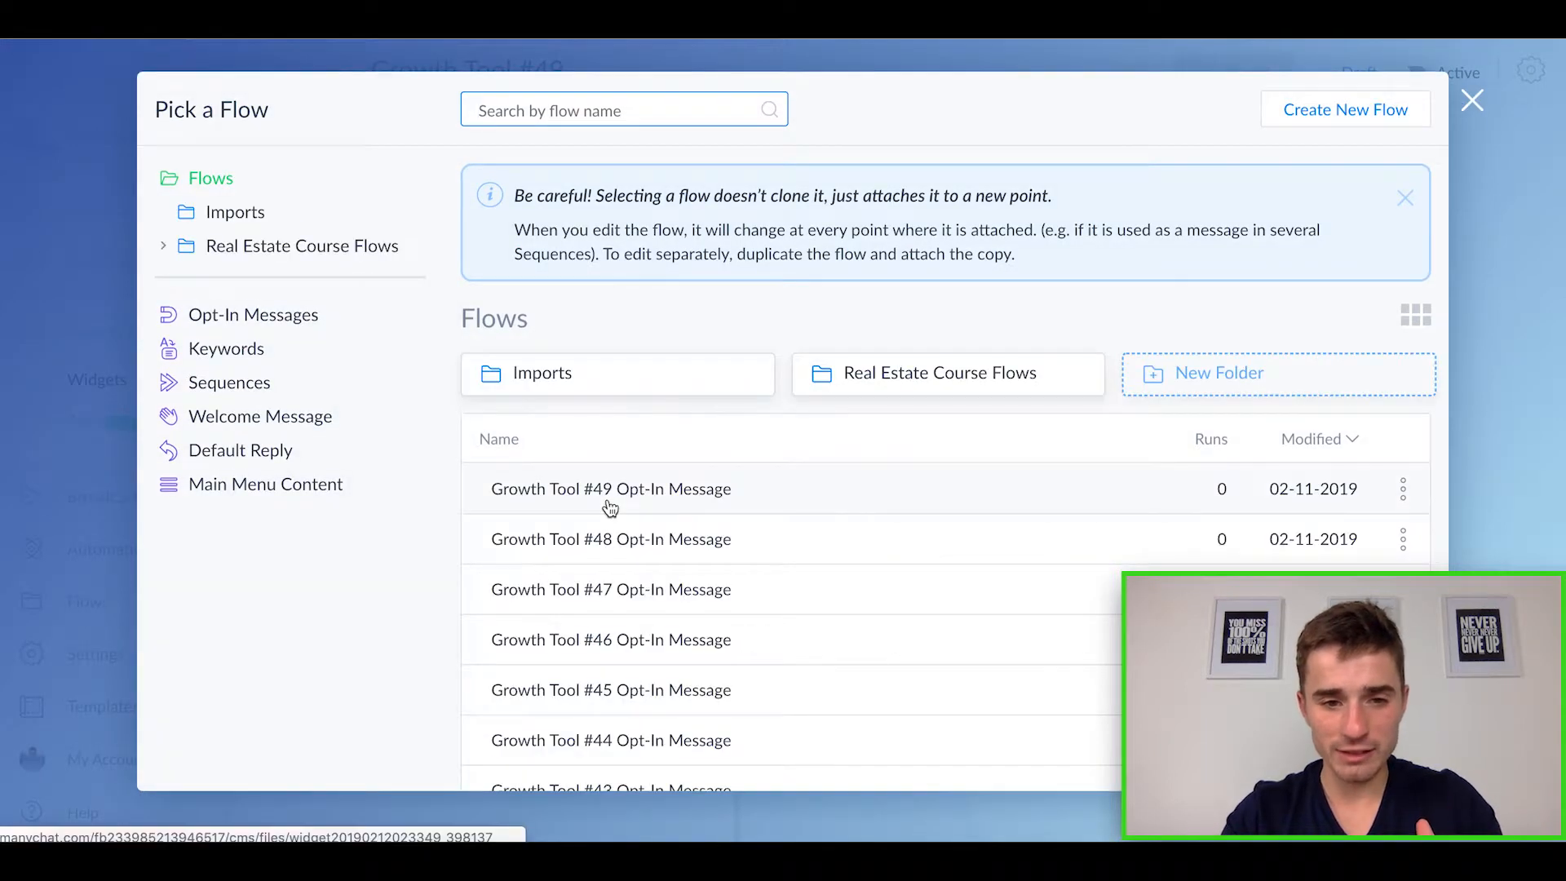
left_click(916, 374)
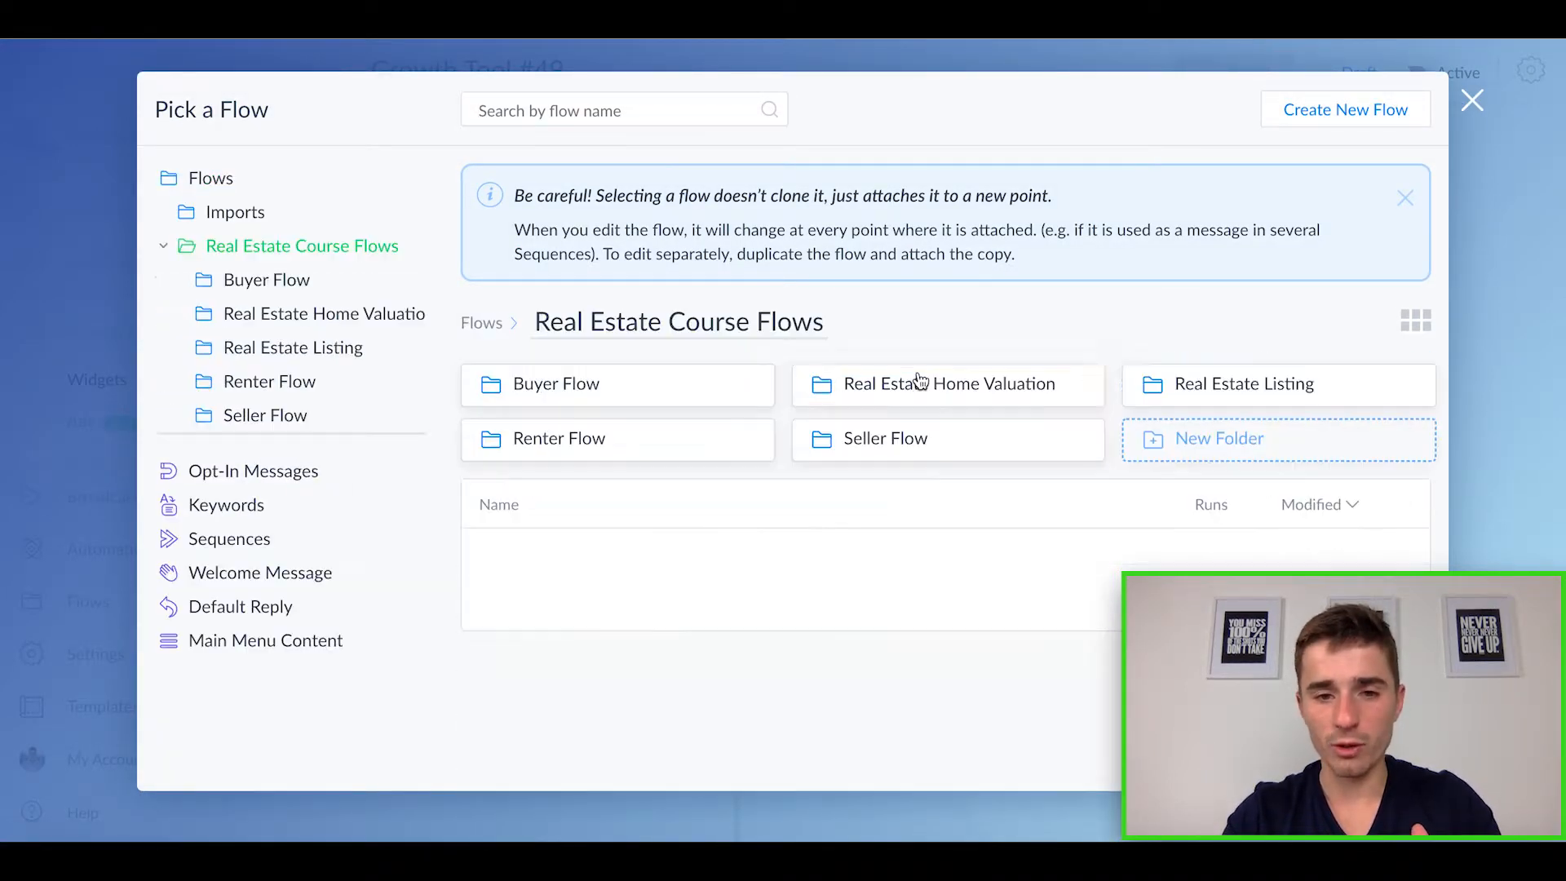
left_click(1240, 385)
left_click(687, 499)
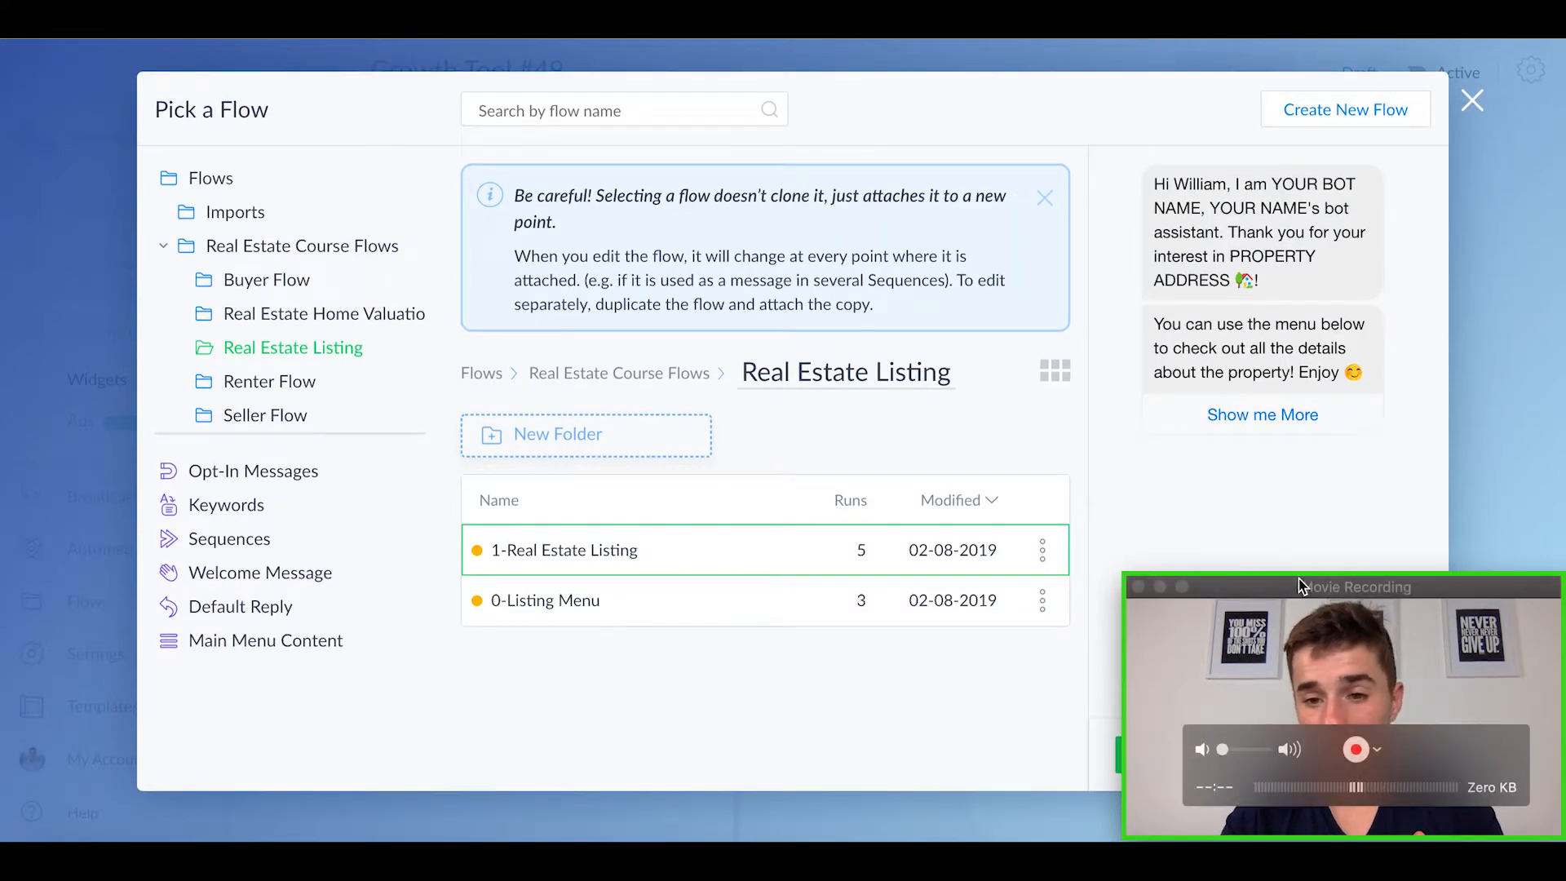
left_click_drag(1293, 589, 1262, 433)
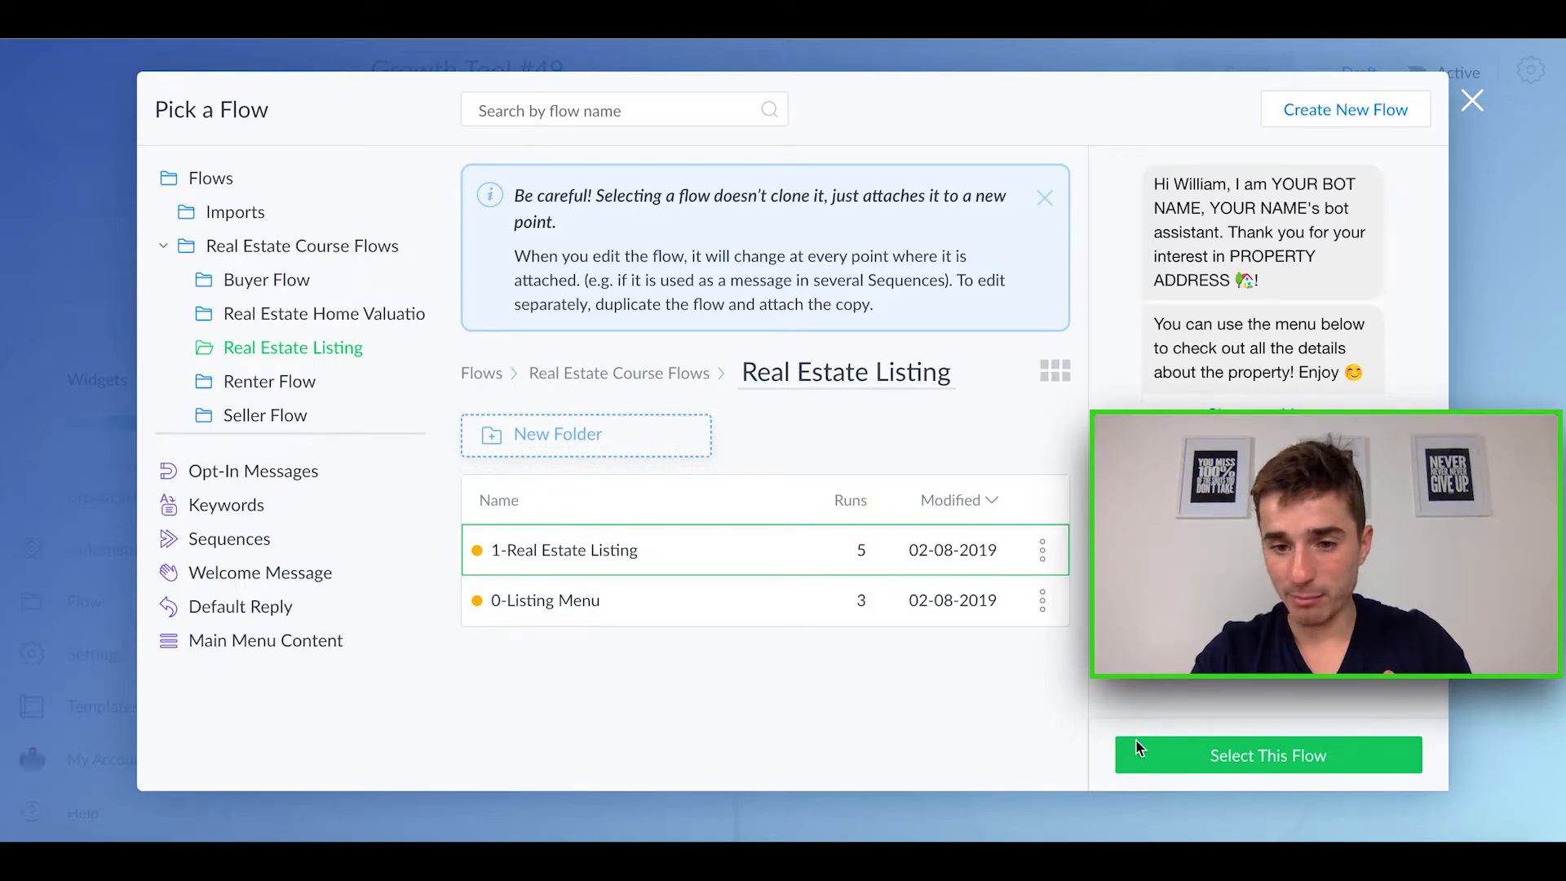
left_click(1212, 757)
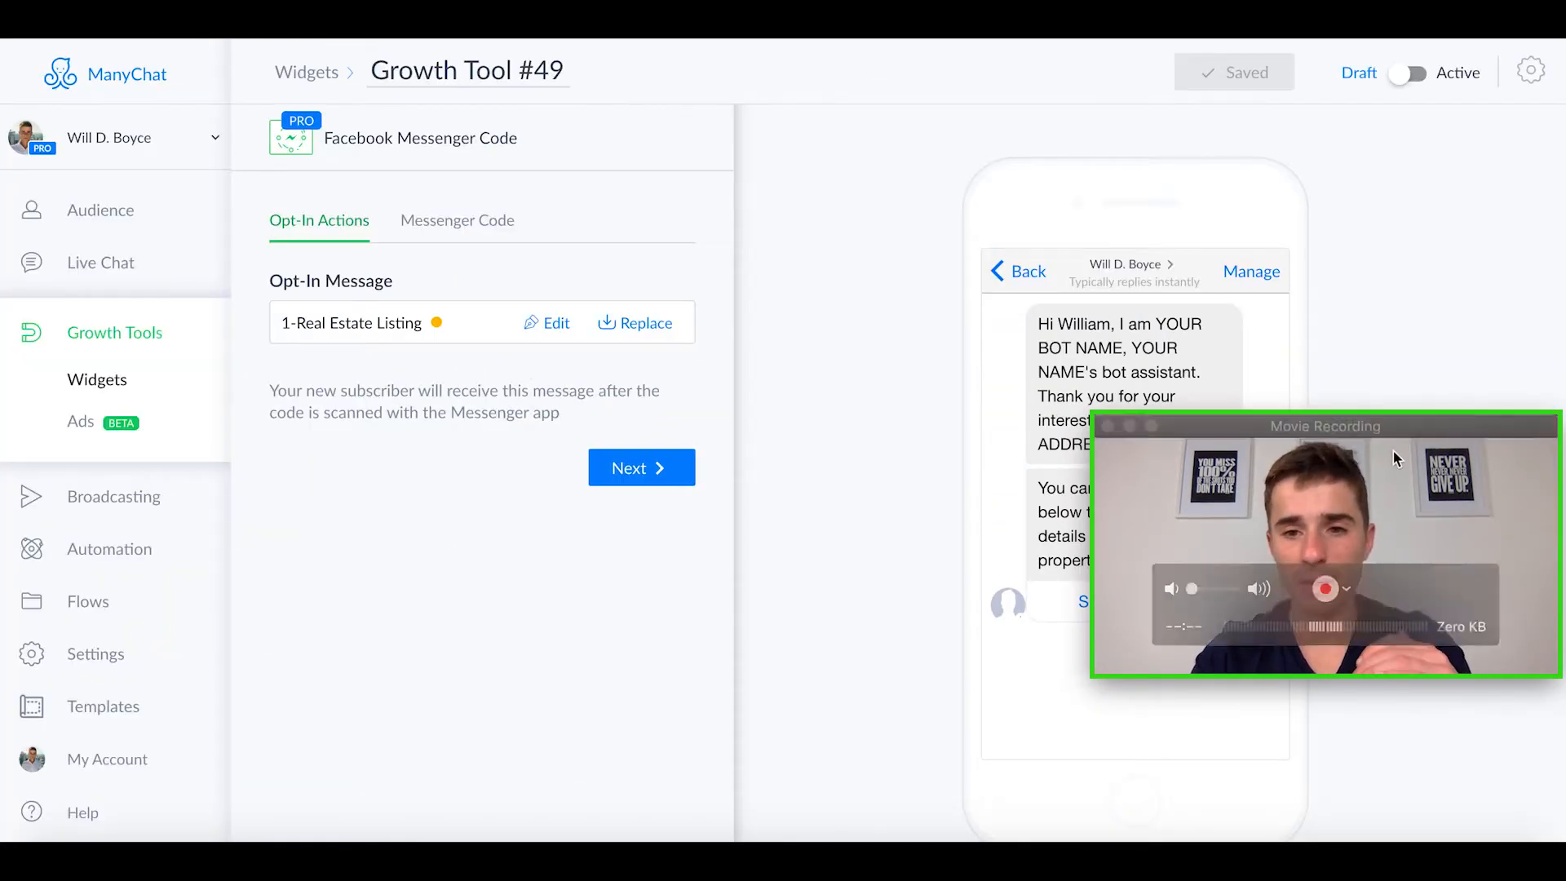
left_click_drag(1400, 436, 1370, 501)
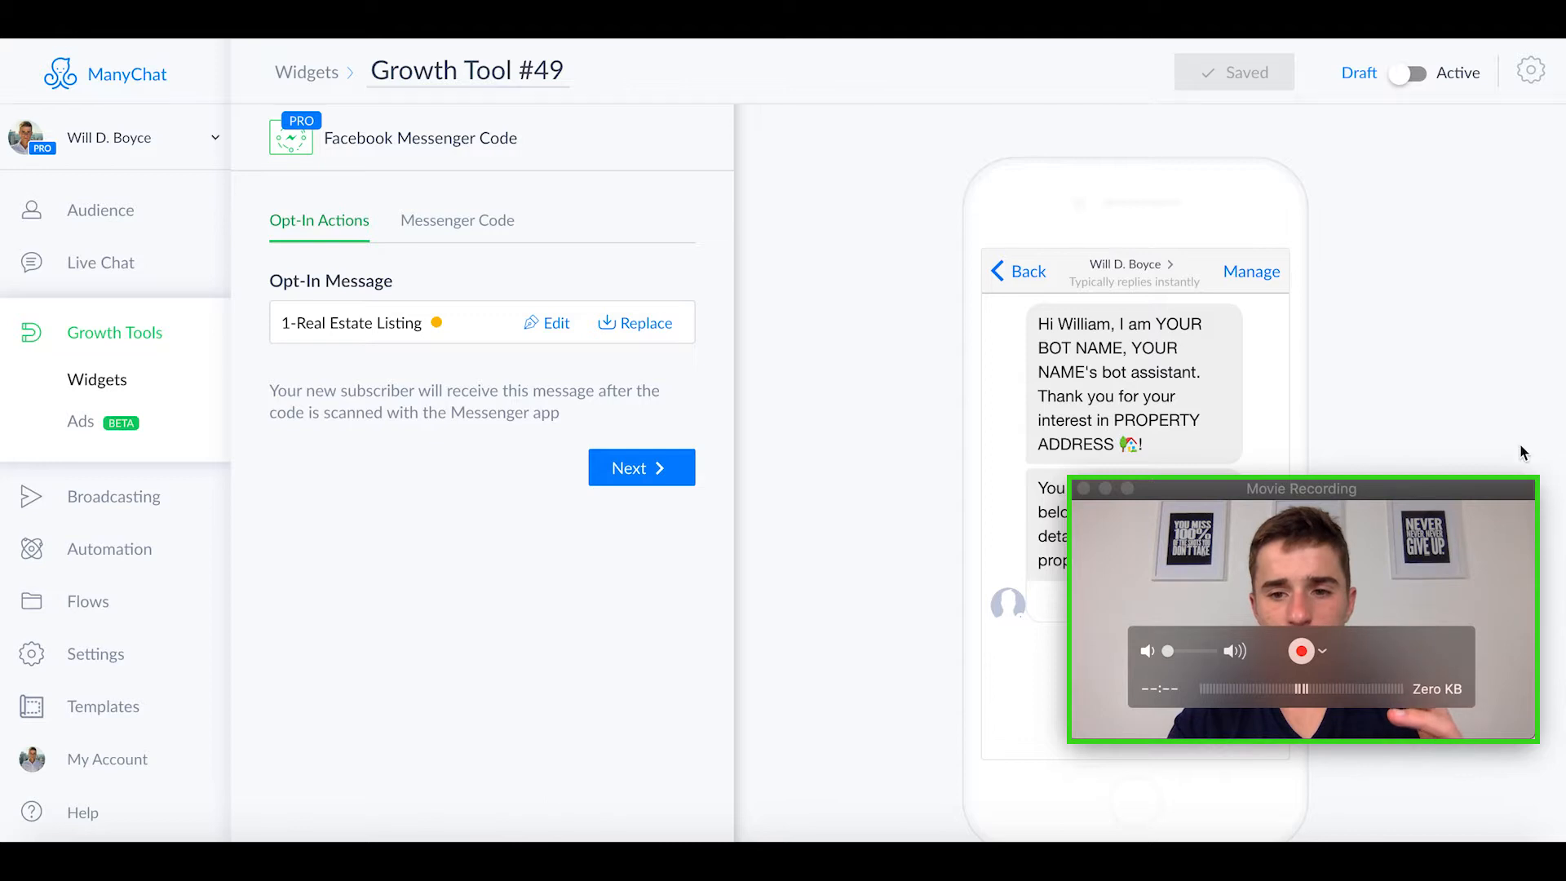
left_click(1246, 579)
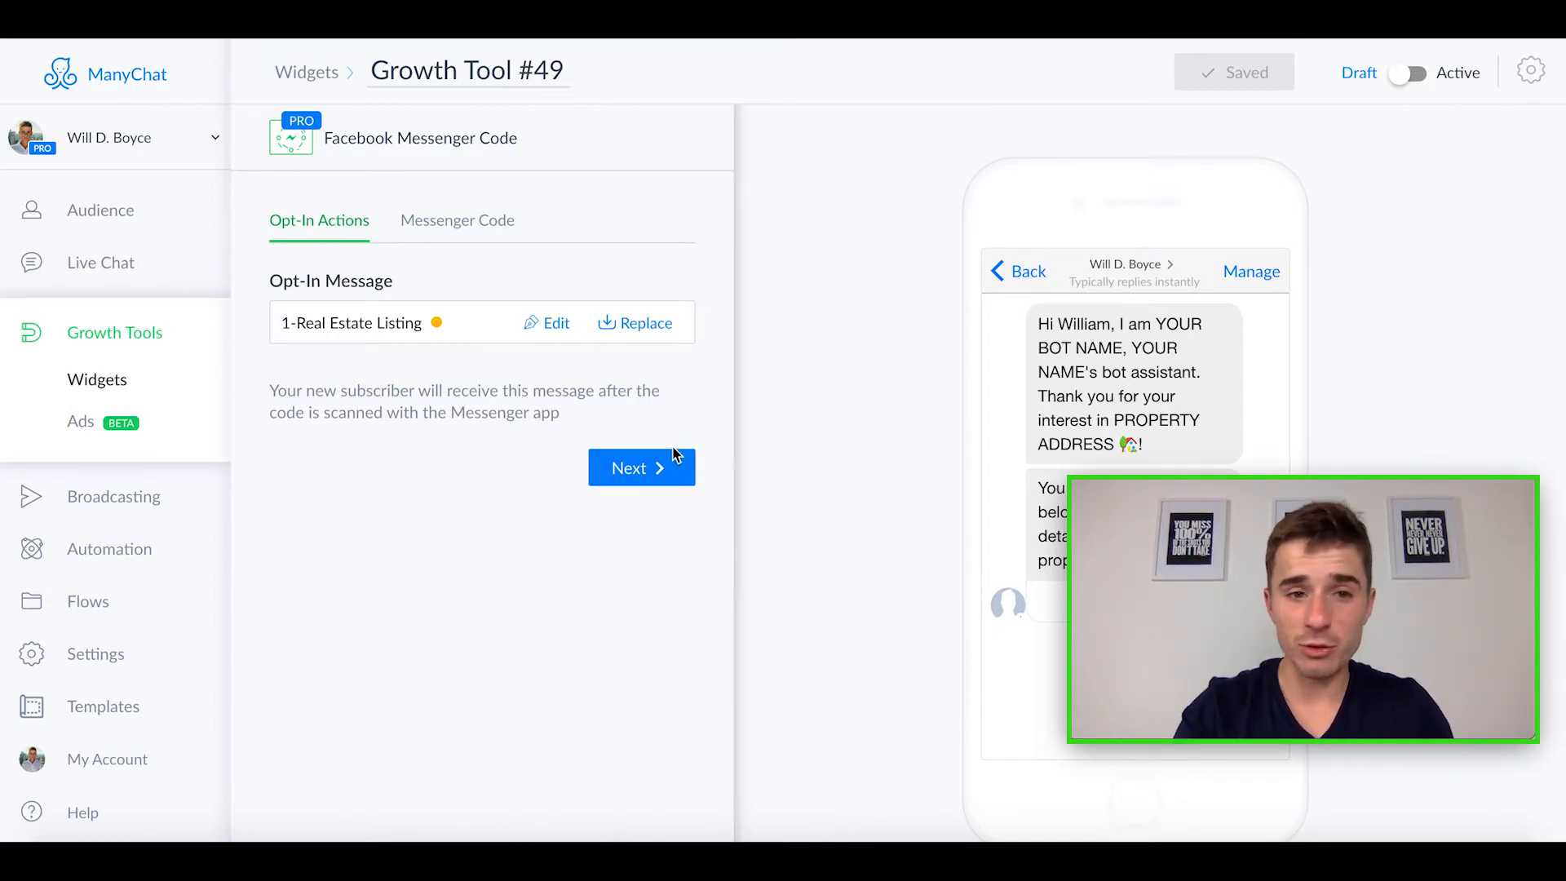
Step: Review the growth tool's Messenger Code once more and return to its opt-in message settings
left_click(436, 225)
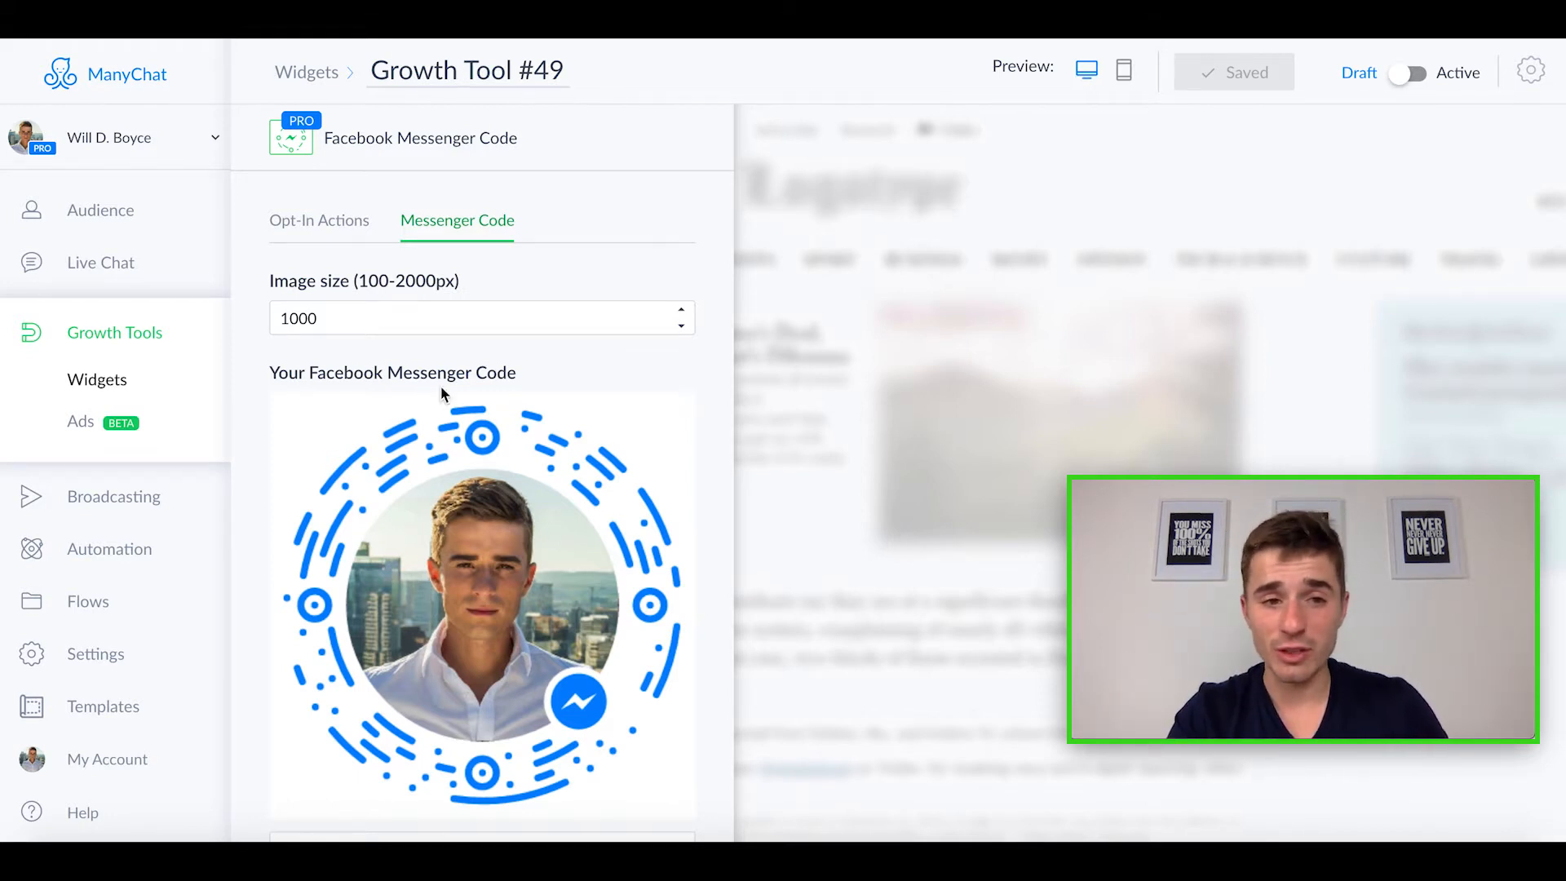
left_click(332, 230)
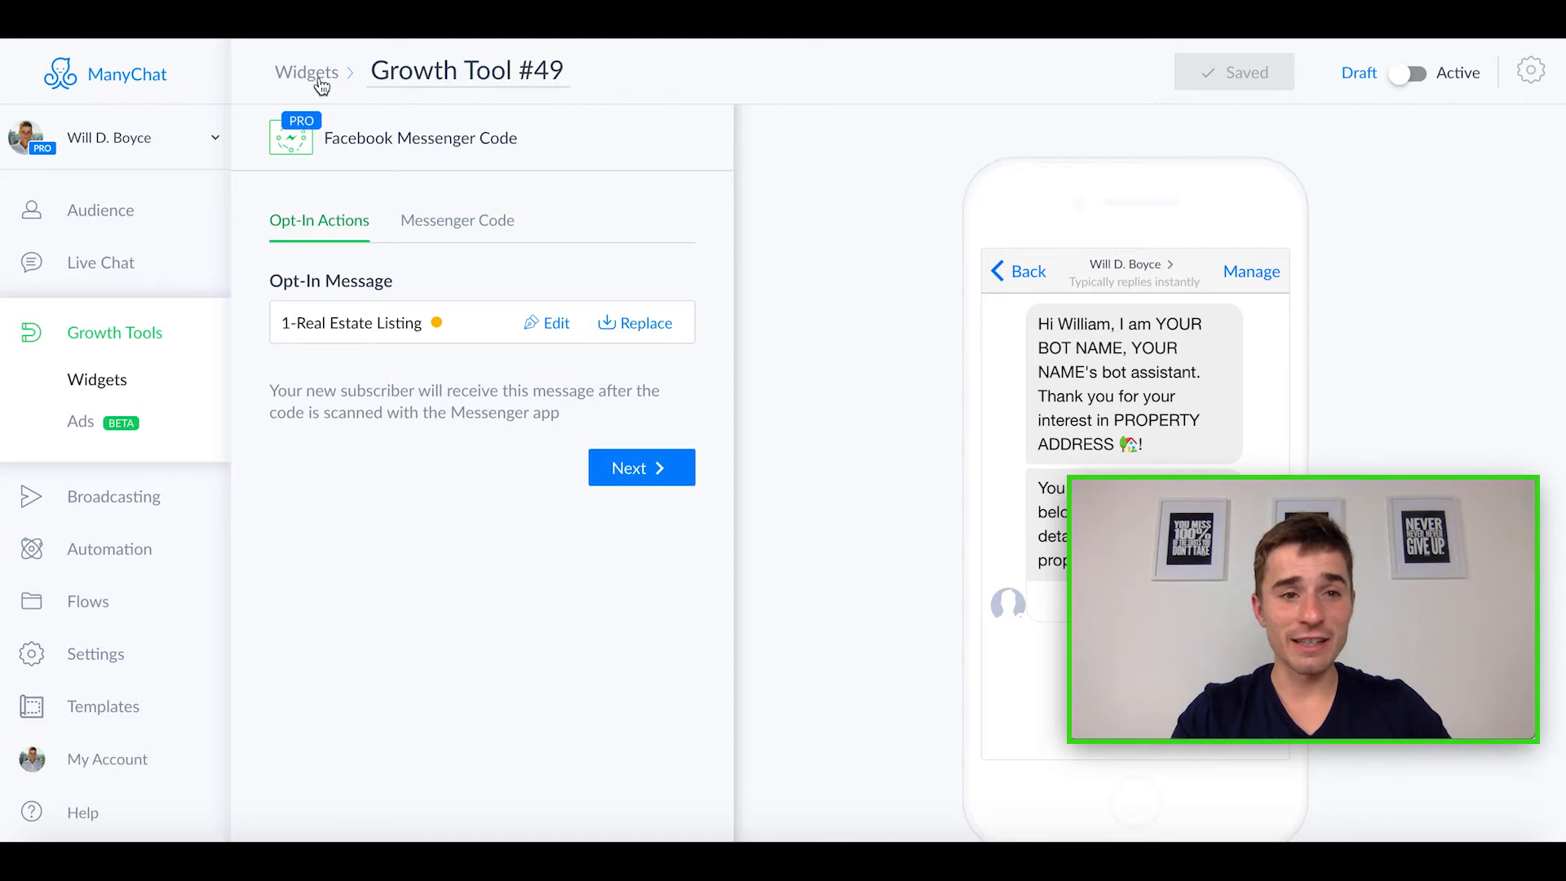
Step: Look over the account's Broadcasts and Live Chat pages and open the Dashboard overview
left_click(120, 502)
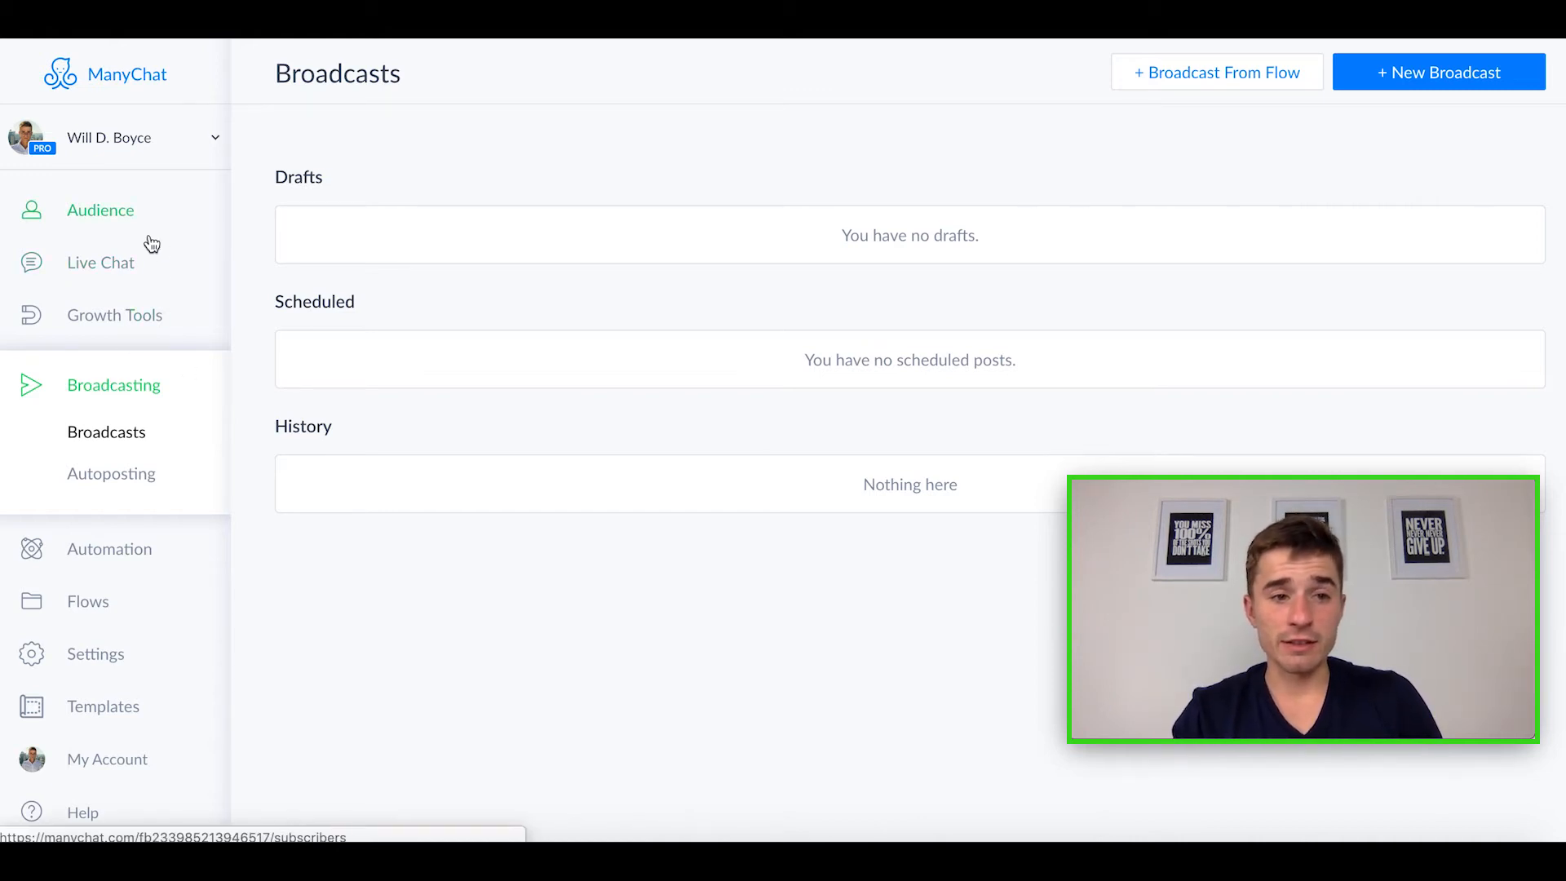
left_click(98, 267)
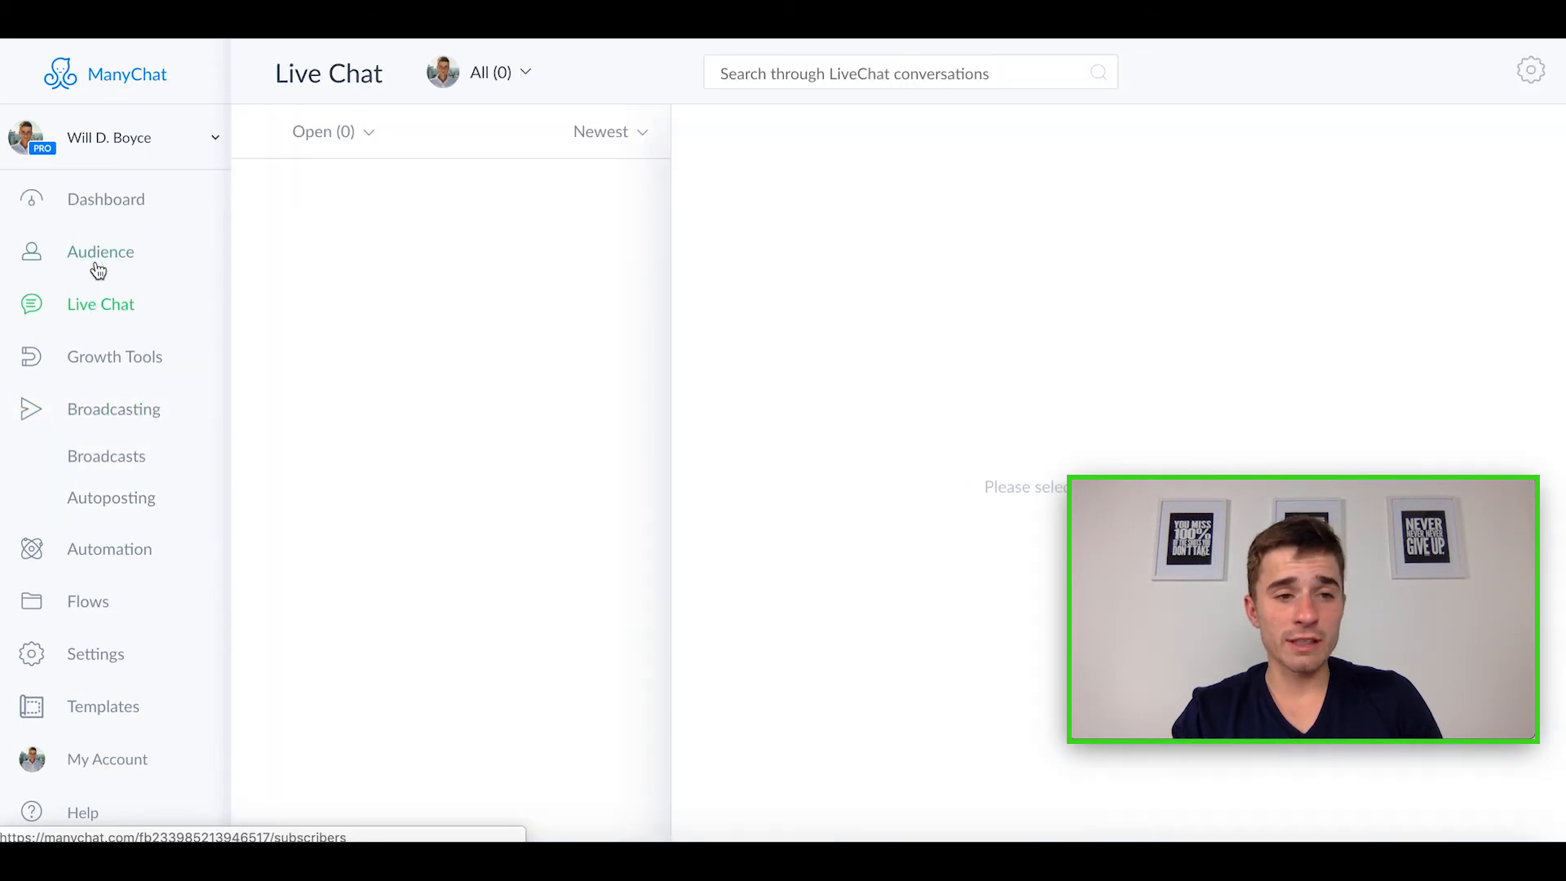
left_click(130, 219)
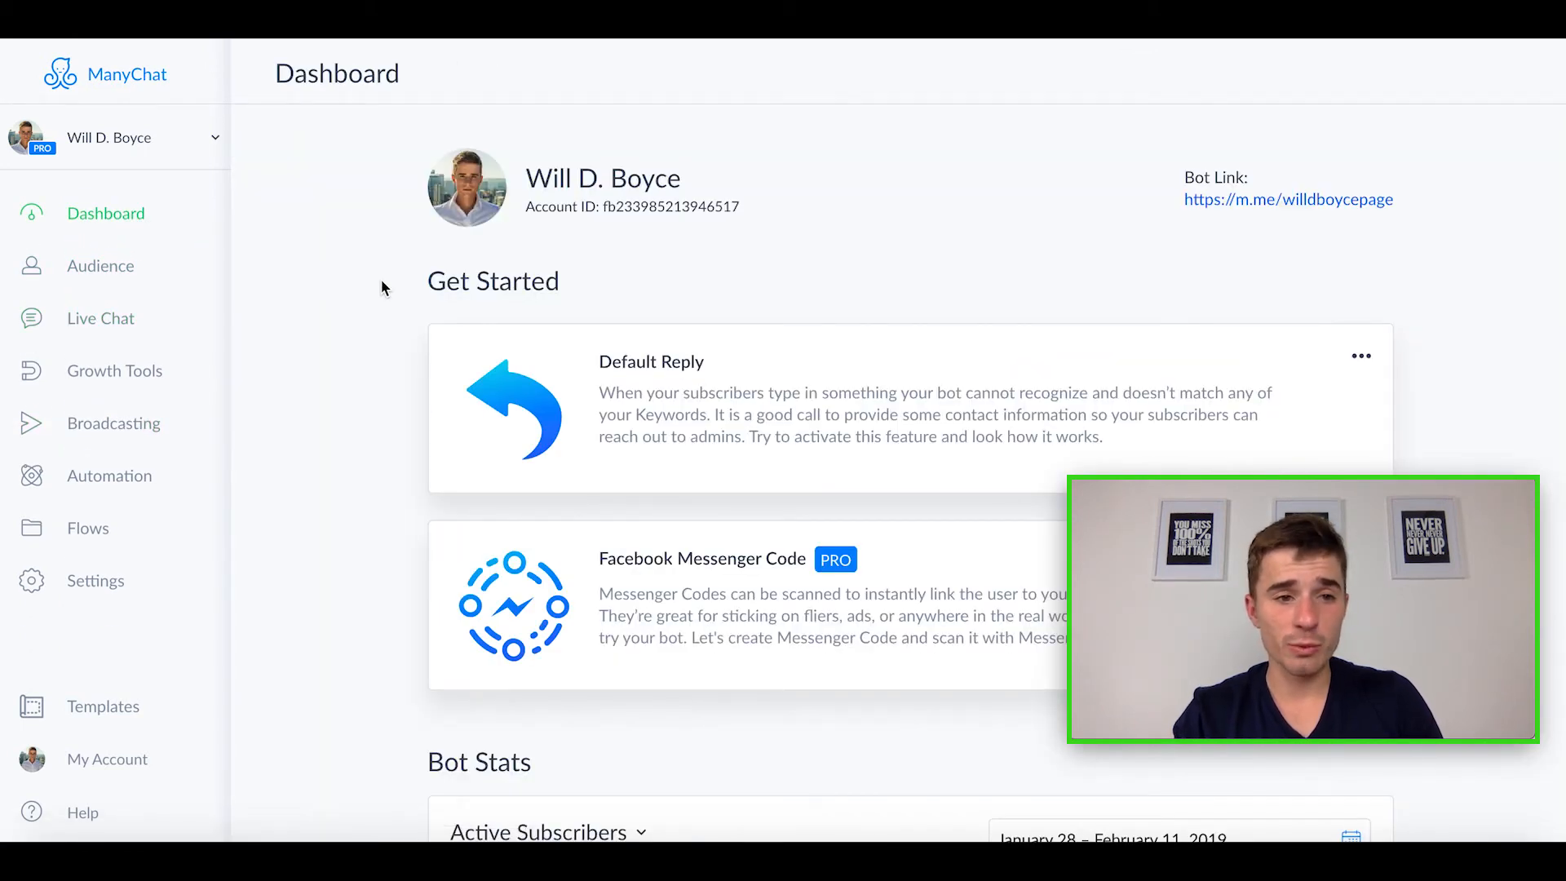
Step: Open the Audience page and examine the subscriber list along with its tags, widgets and sequences
left_click(101, 269)
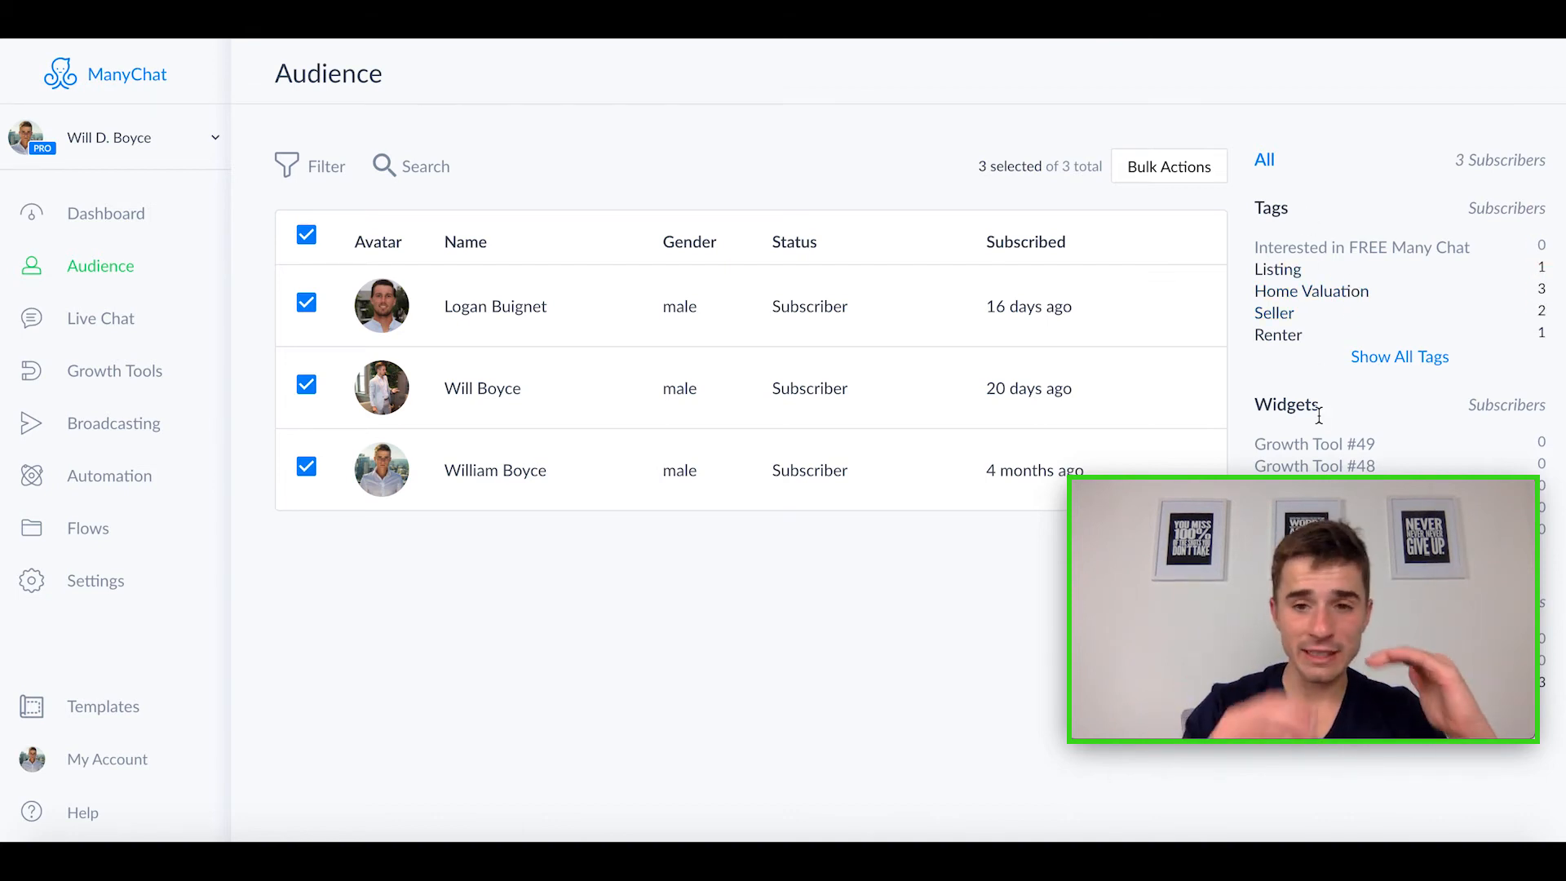
left_click_drag(1402, 492, 1383, 176)
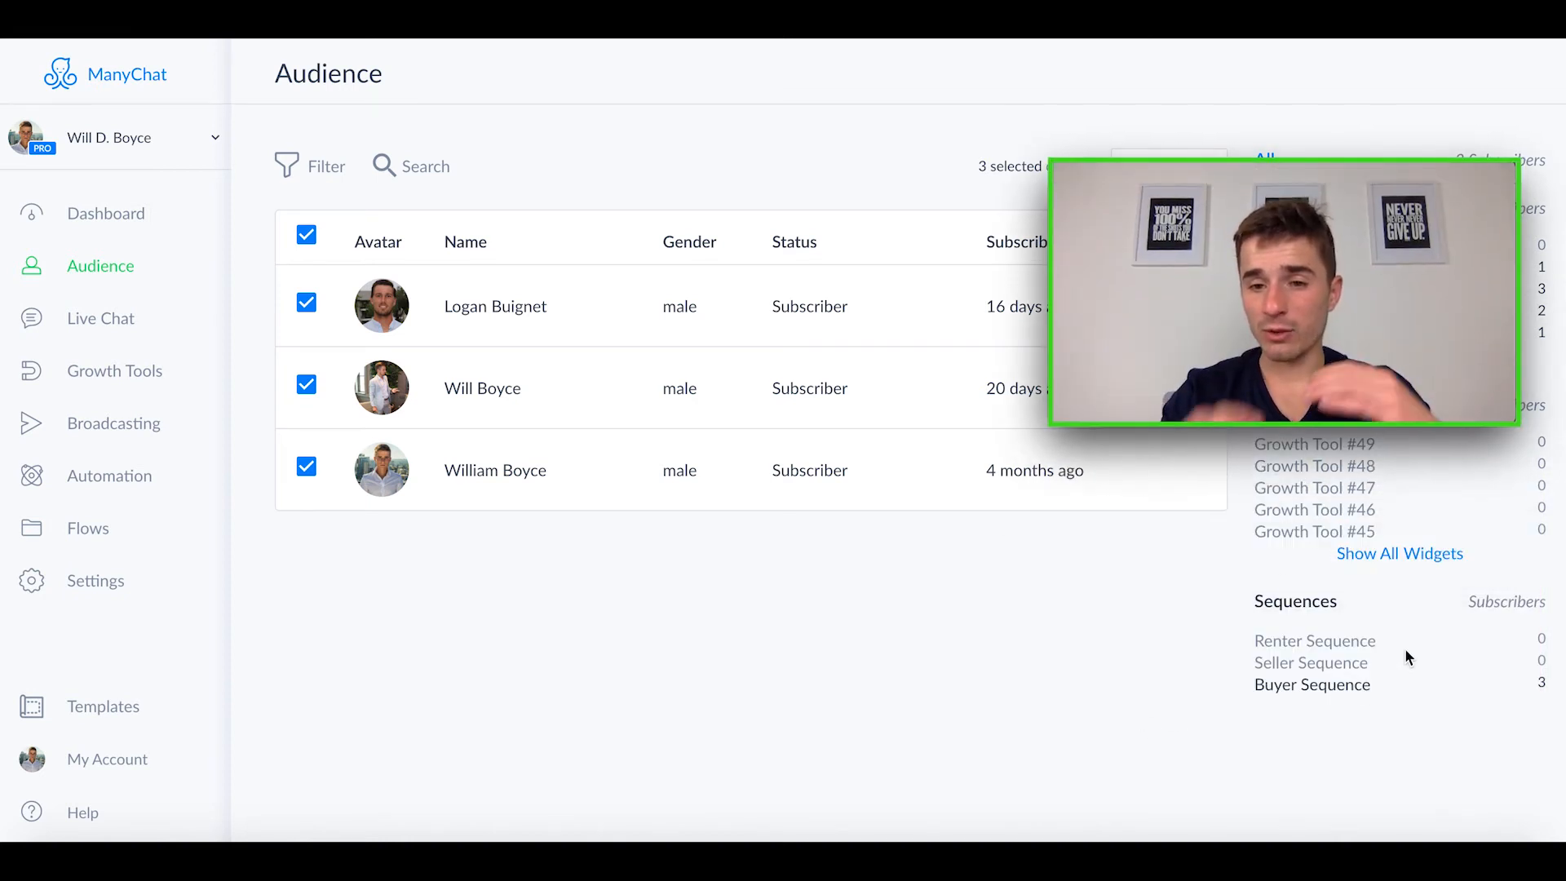
mouse_move(1326, 218)
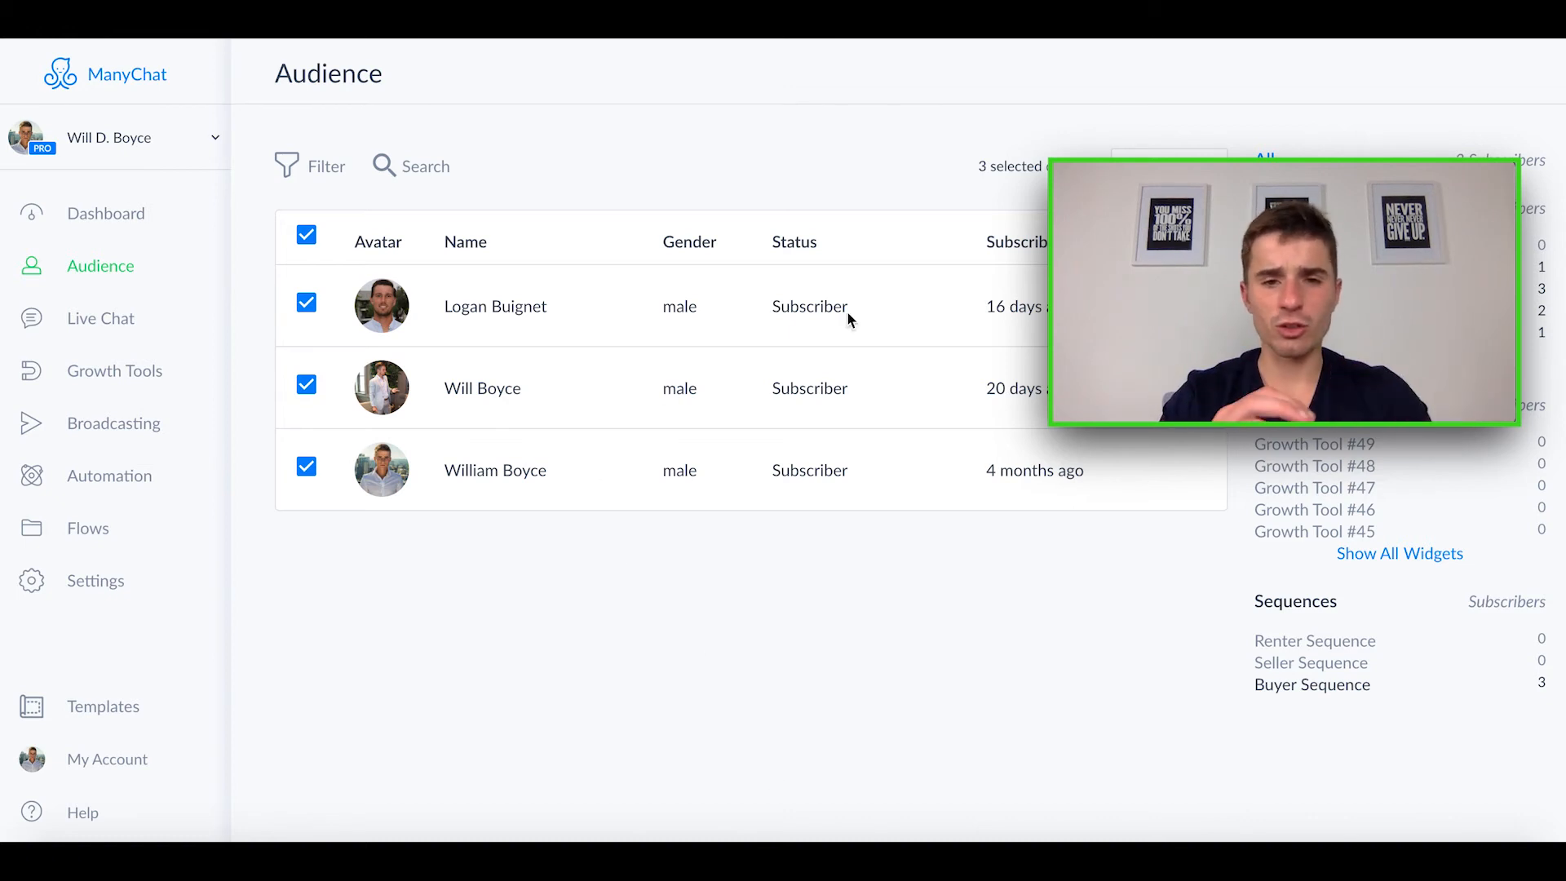
left_click_drag(1389, 182, 1380, 530)
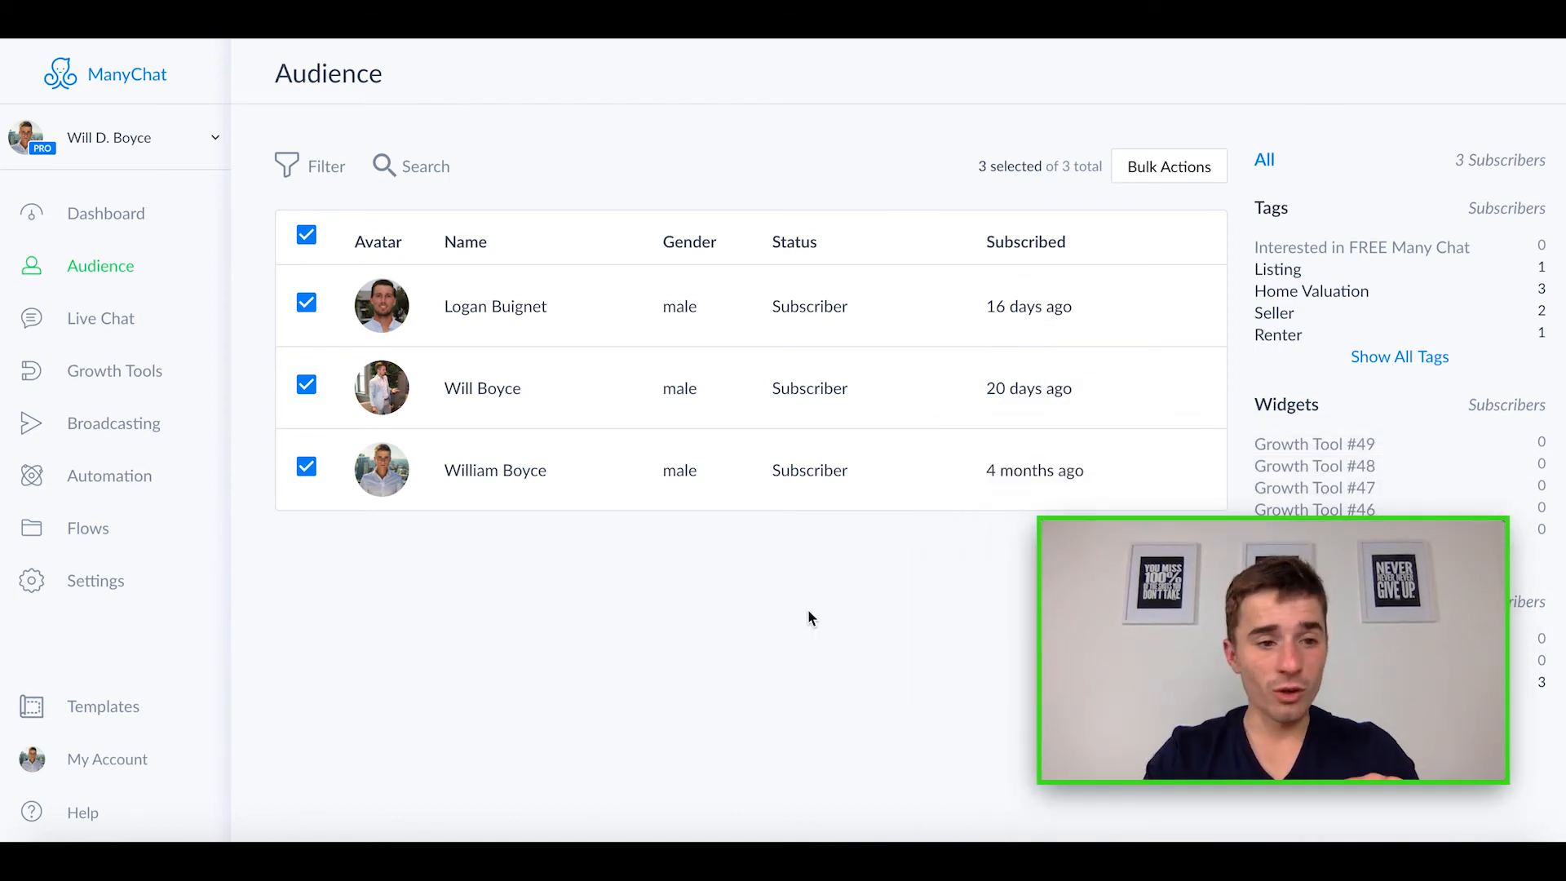